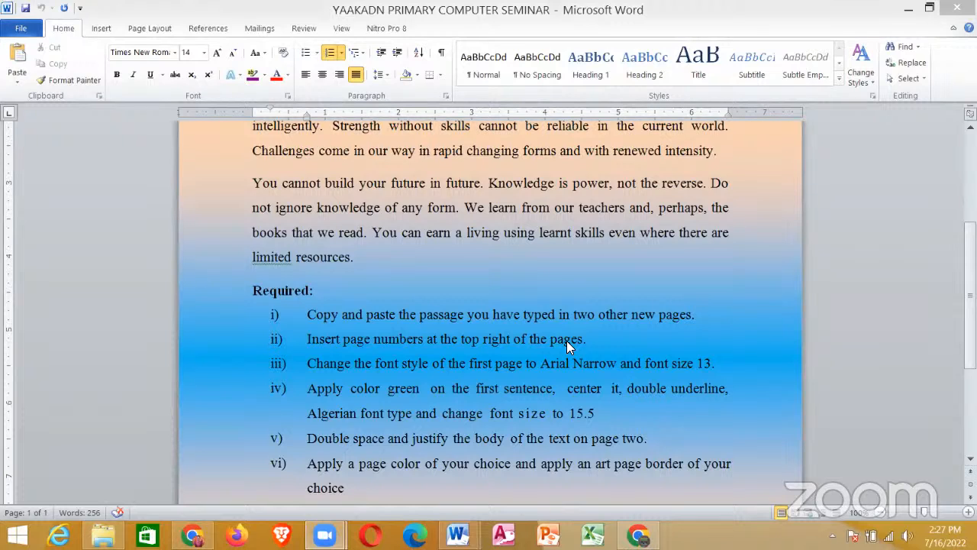
Step: Switch to the MODERN LIFE document and enlarge its view
{"action": "mouse_move", "coordinate": [458, 538]}
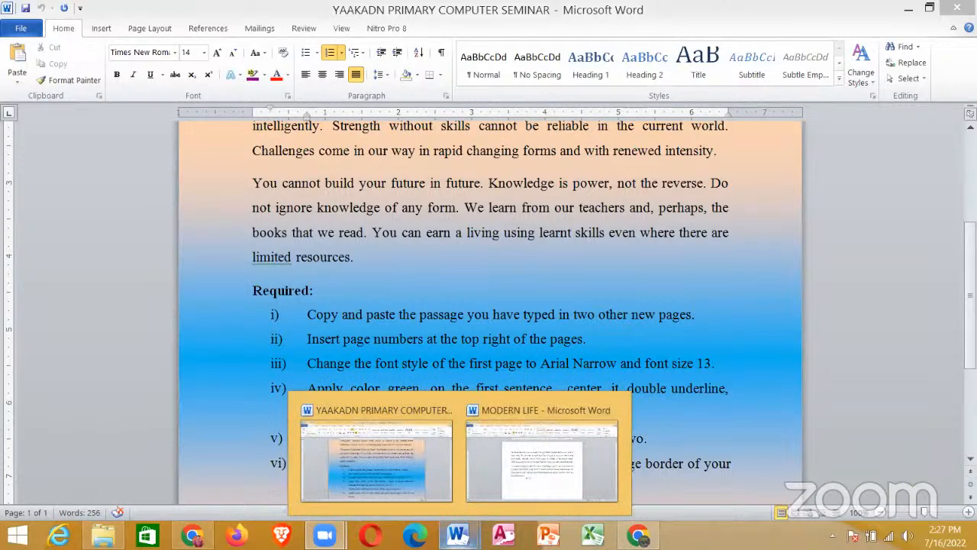
{"action": "left_click", "coordinate": [515, 460]}
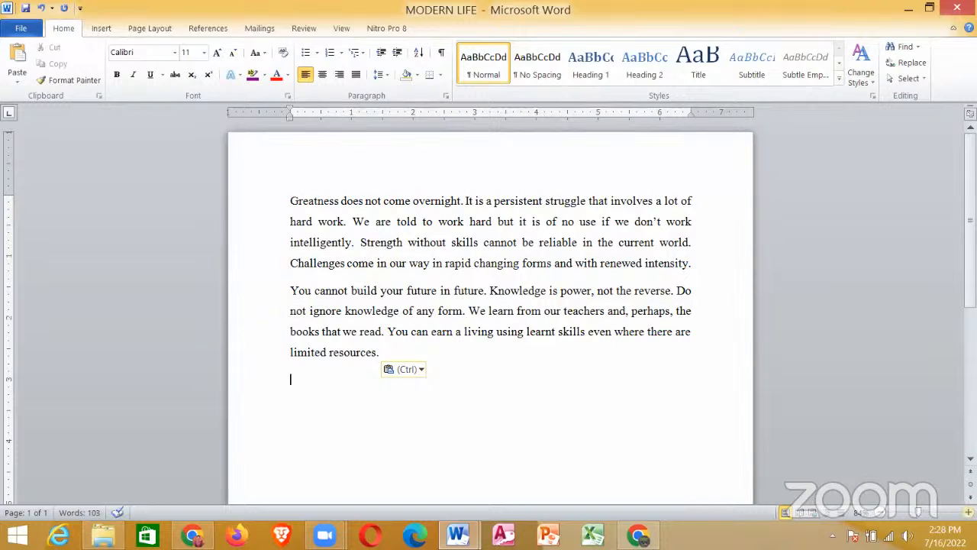
{"action": "left_click", "coordinate": [968, 512]}
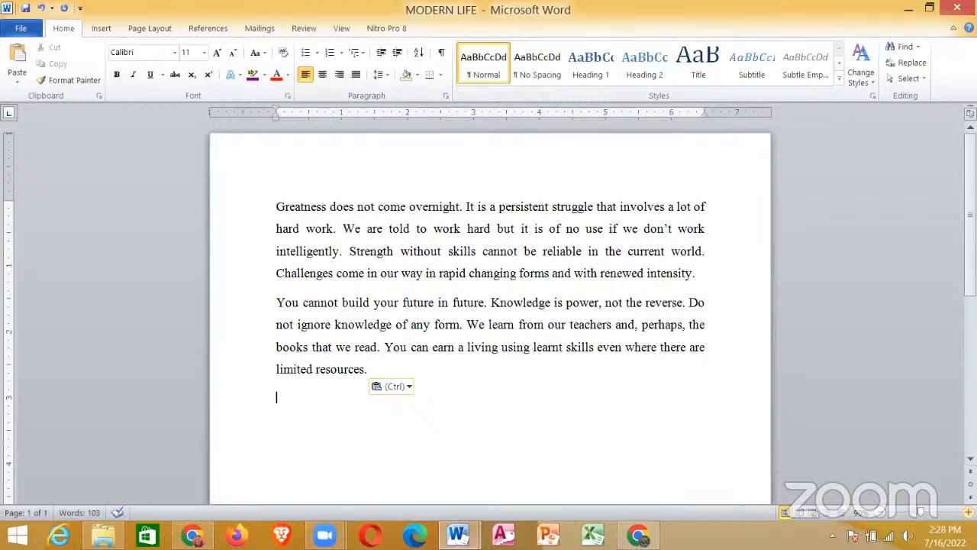
{"action": "left_click", "coordinate": [968, 512]}
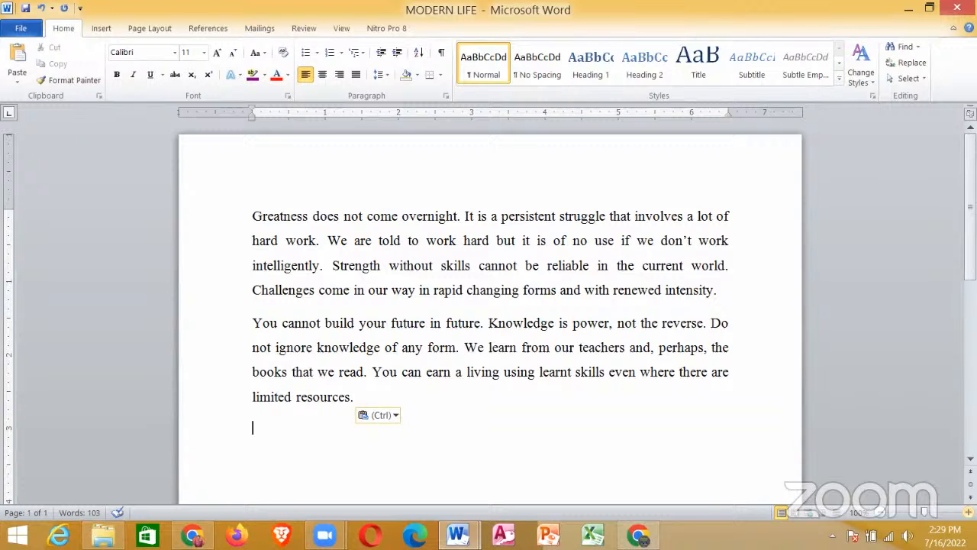
{"action": "key", "text": "ctrl"}
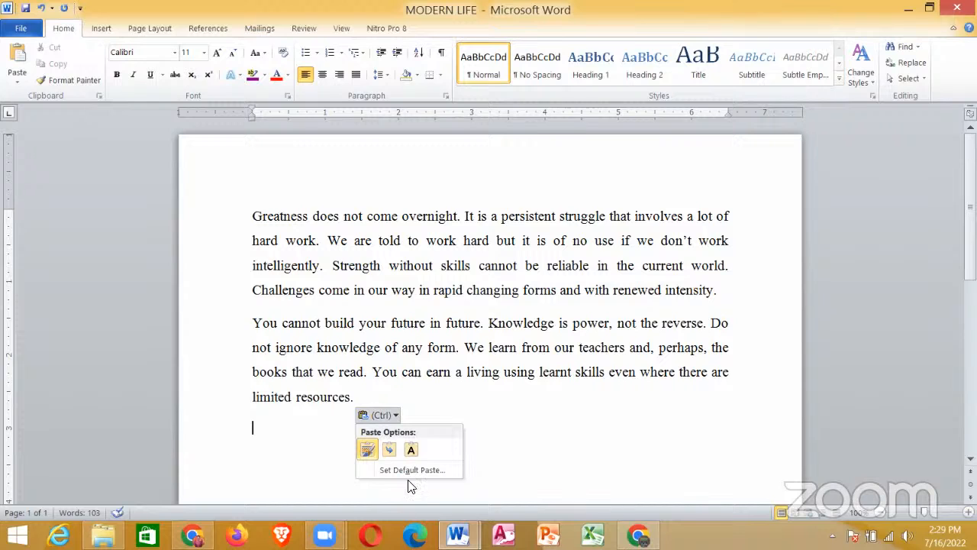
{"action": "key", "text": "Escape"}
{"action": "left_click", "coordinate": [463, 396]}
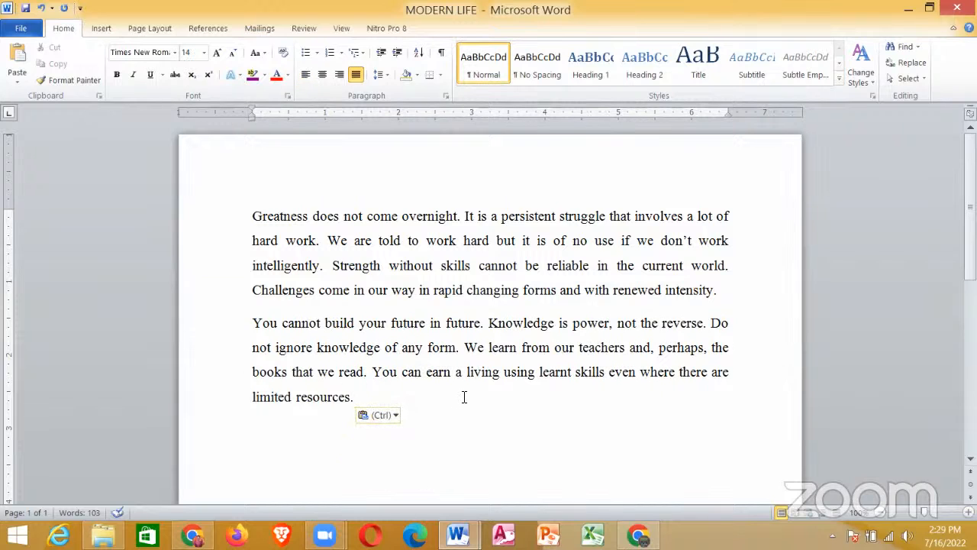
{"action": "key", "text": "ctrl+a"}
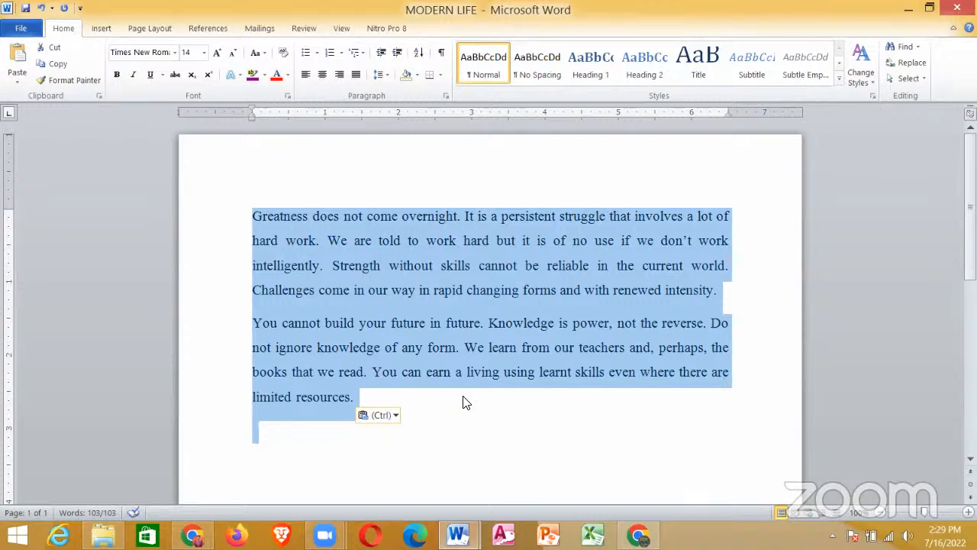
{"action": "left_click", "coordinate": [441, 399]}
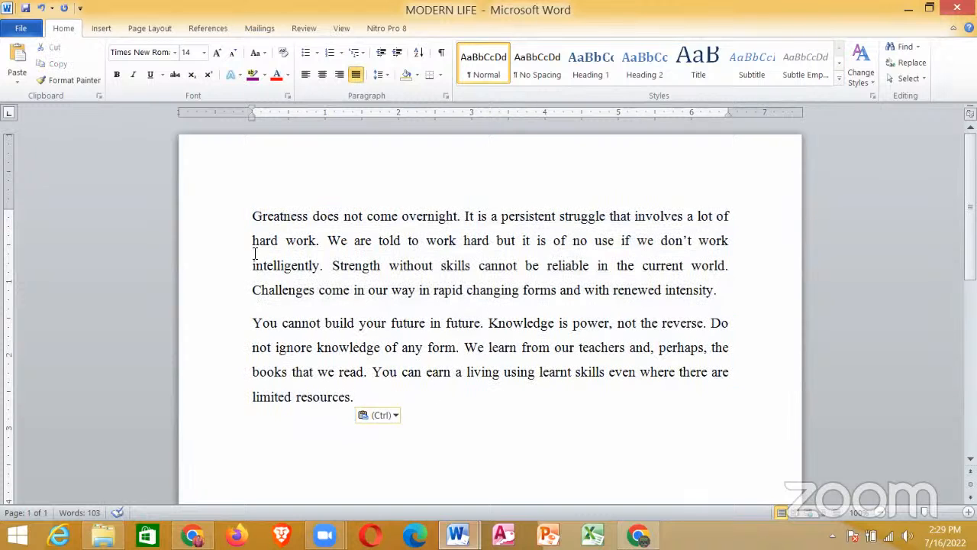
Step: Copy both paragraphs of the passage on the first page
{"action": "left_click_drag", "start_coordinate": [282, 218], "coordinate": [431, 339]}
{"action": "left_click_drag", "start_coordinate": [475, 364], "coordinate": [490, 419]}
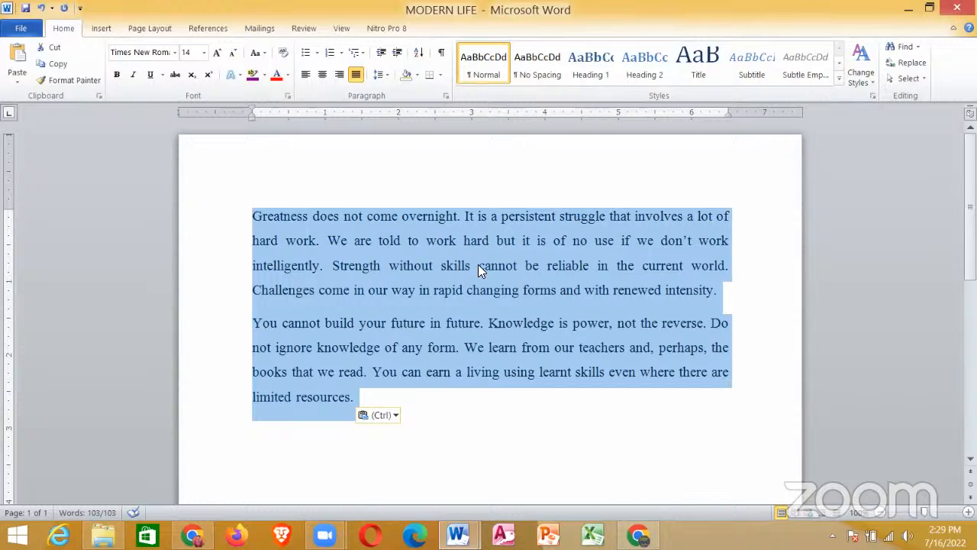
{"action": "right_click", "coordinate": [382, 262]}
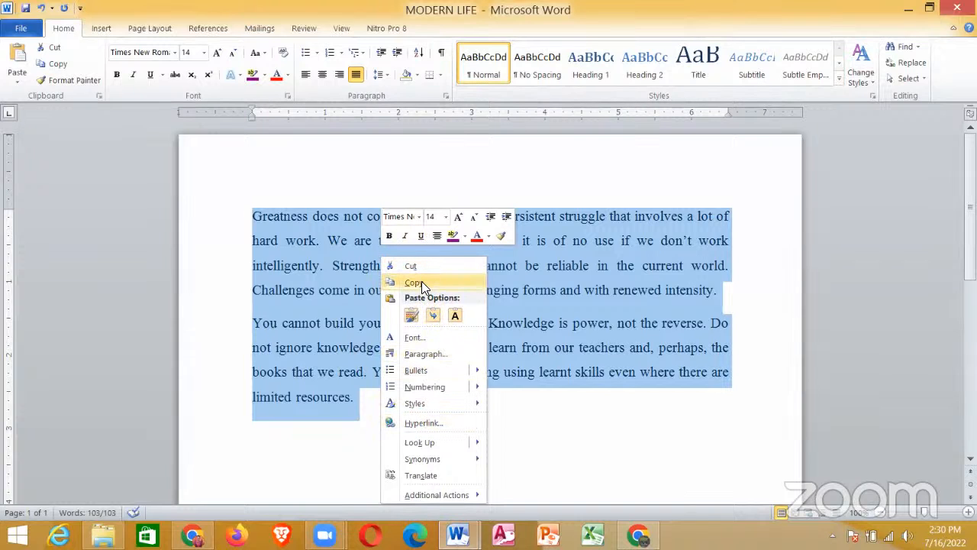
{"action": "left_click", "coordinate": [422, 281]}
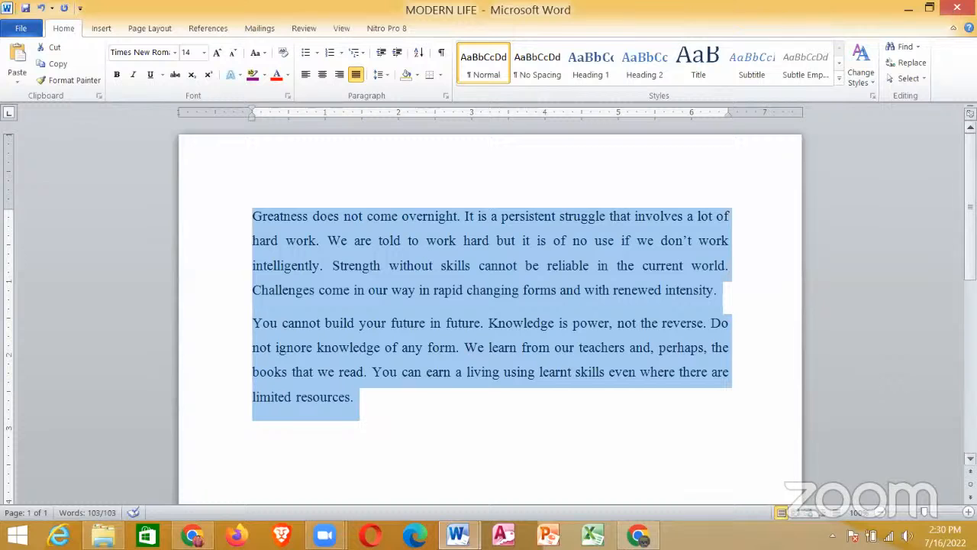
Step: Add blank lines after the passage's last line until the document extends to the start of a third page
{"action": "scroll", "coordinate": [489, 305], "scroll_direction": "down", "scroll_amount": 3}
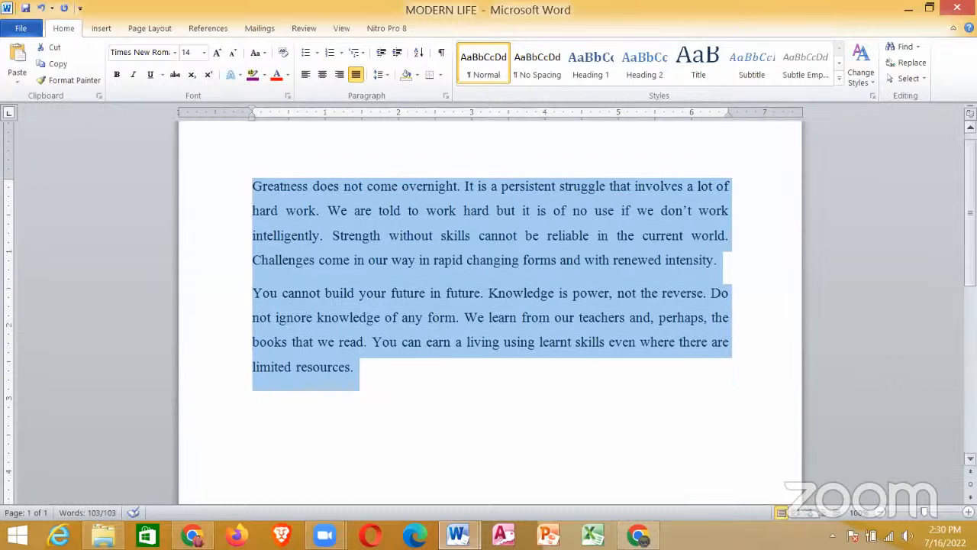
{"action": "scroll", "coordinate": [855, 309], "scroll_direction": "down", "scroll_amount": 3}
{"action": "scroll", "coordinate": [855, 309], "scroll_direction": "up", "scroll_amount": 3}
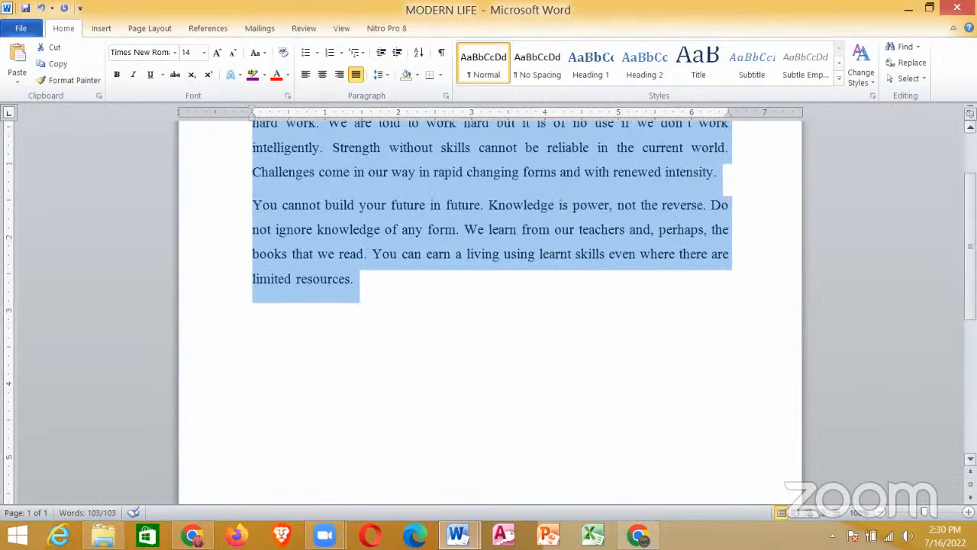
{"action": "scroll", "coordinate": [855, 309], "scroll_direction": "down", "scroll_amount": 1}
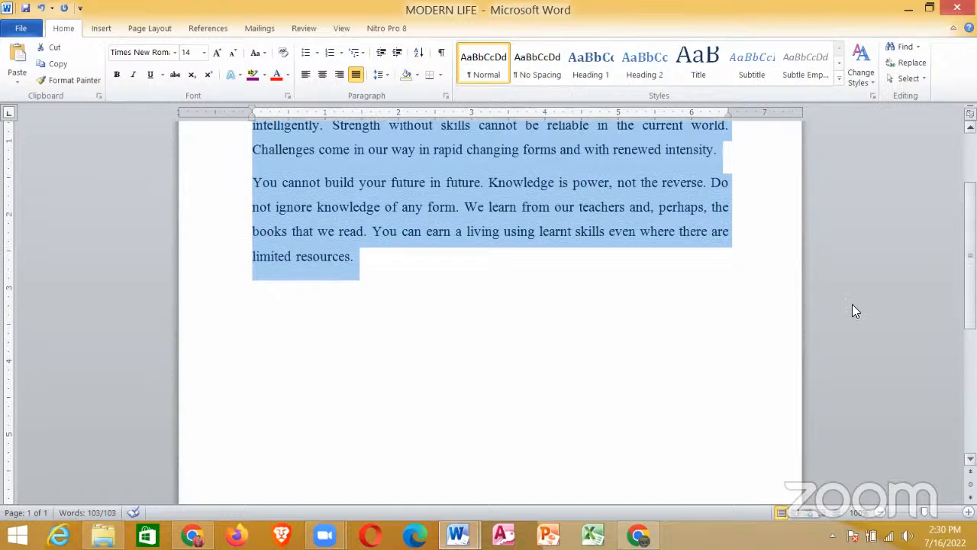
{"action": "left_click", "coordinate": [426, 262]}
{"action": "key", "text": "Return"}
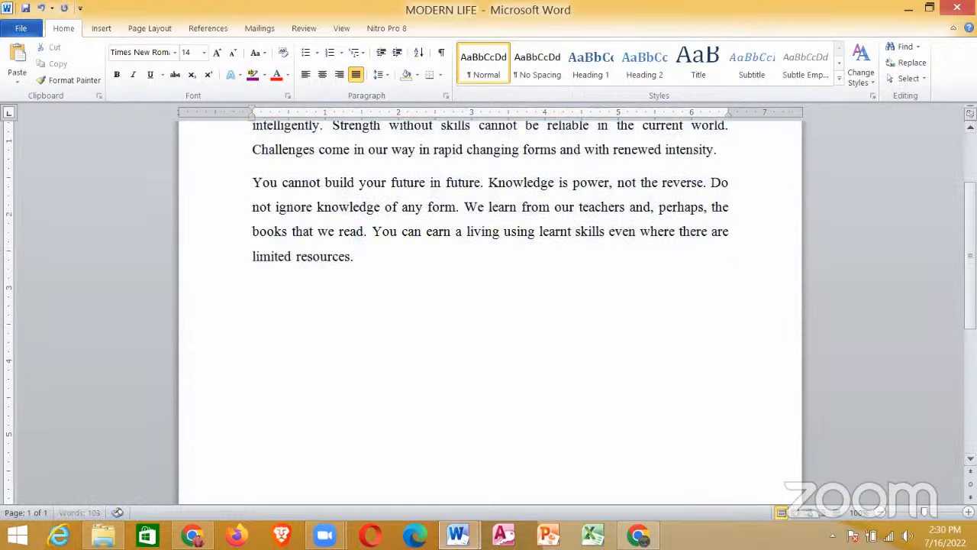
{"action": "key", "text": "Return"}
{"action": "key", "text": "Return"}
{"action": "key", "text": "Return"}
{"action": "key", "text": "Return"}
{"action": "key", "text": "Return"}
{"action": "key", "text": "Return"}
{"action": "key", "text": "Return"}
{"action": "key", "text": "Return"}
{"action": "key", "text": "Return"}
{"action": "key", "text": "Return"}
{"action": "key", "text": "Return"}
{"action": "key", "text": "Return"}
{"action": "key", "text": "Return"}
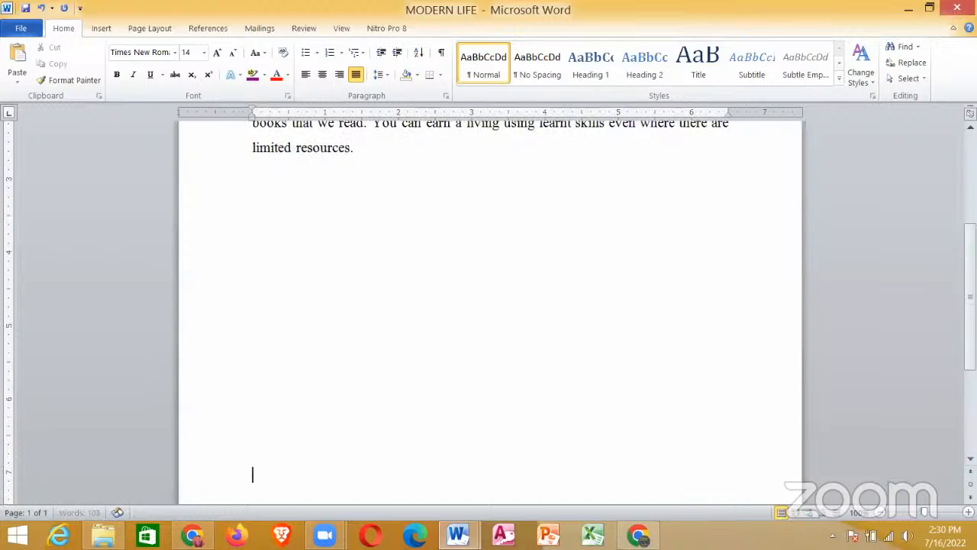
{"action": "key", "text": "Return"}
{"action": "key", "text": "Return"}
{"action": "key", "text": "Return"}
{"action": "key", "text": "Return"}
{"action": "key", "text": "Return"}
{"action": "key", "text": "Return"}
{"action": "key", "text": "Return"}
{"action": "key", "text": "Return"}
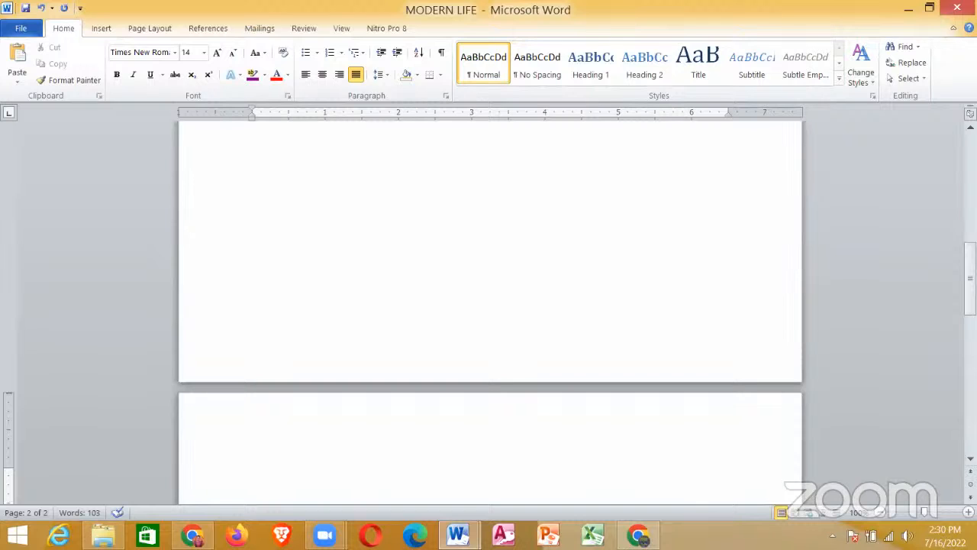
{"action": "key", "text": "Return"}
{"action": "key", "text": "Return"}
{"action": "key", "text": "Return"}
{"action": "key", "text": "Return"}
{"action": "key", "text": "Return"}
{"action": "key", "text": "Return"}
{"action": "key", "text": "Return"}
{"action": "key", "text": "Return"}
{"action": "key", "text": "Return"}
{"action": "key", "text": "Return"}
{"action": "key", "text": "Return"}
{"action": "key", "text": "Return"}
{"action": "key", "text": "Return"}
{"action": "key", "text": "Return"}
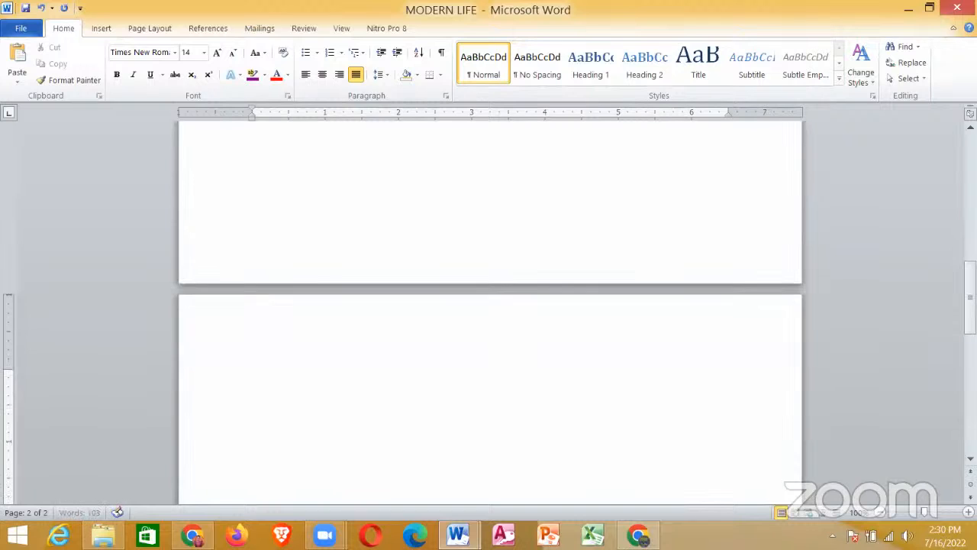
{"action": "key", "text": "Return"}
{"action": "key", "text": "Return"}
{"action": "key", "text": "Return"}
{"action": "key", "text": "Return"}
{"action": "key", "text": "Return"}
{"action": "key", "text": "Return"}
{"action": "key", "text": "Return"}
{"action": "key", "text": "Return"}
{"action": "key", "text": "Return"}
{"action": "key", "text": "Return"}
{"action": "key", "text": "Return"}
{"action": "key", "text": "Return"}
{"action": "key", "text": "Return"}
{"action": "key", "text": "Return"}
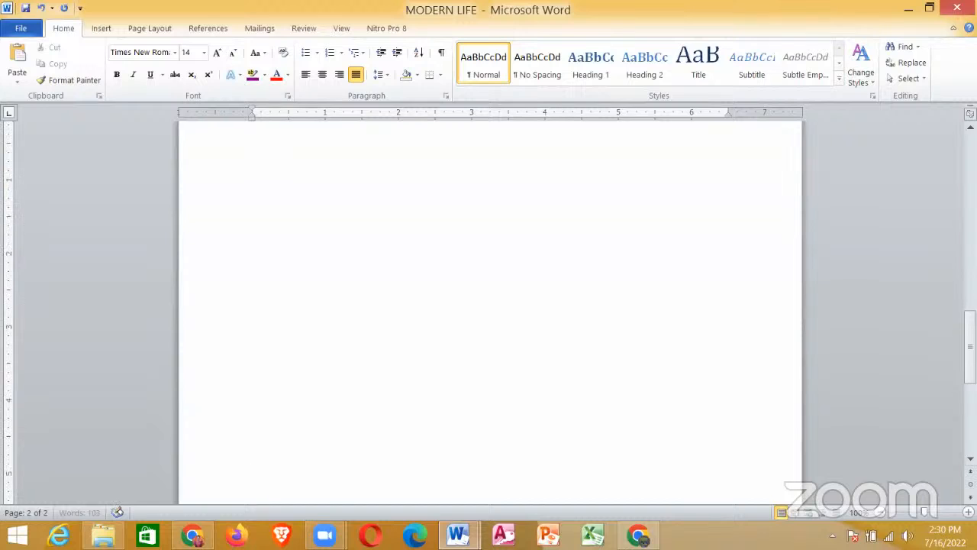
{"action": "key", "text": "Return"}
{"action": "key", "text": "Return"}
{"action": "key", "text": "Return"}
{"action": "key", "text": "Return"}
{"action": "key", "text": "Return"}
{"action": "key", "text": "Return"}
{"action": "key", "text": "Return"}
{"action": "key", "text": "Return"}
{"action": "key", "text": "Return"}
{"action": "key", "text": "Return"}
{"action": "key", "text": "Return"}
{"action": "key", "text": "Return"}
{"action": "key", "text": "Return"}
{"action": "key", "text": "Return"}
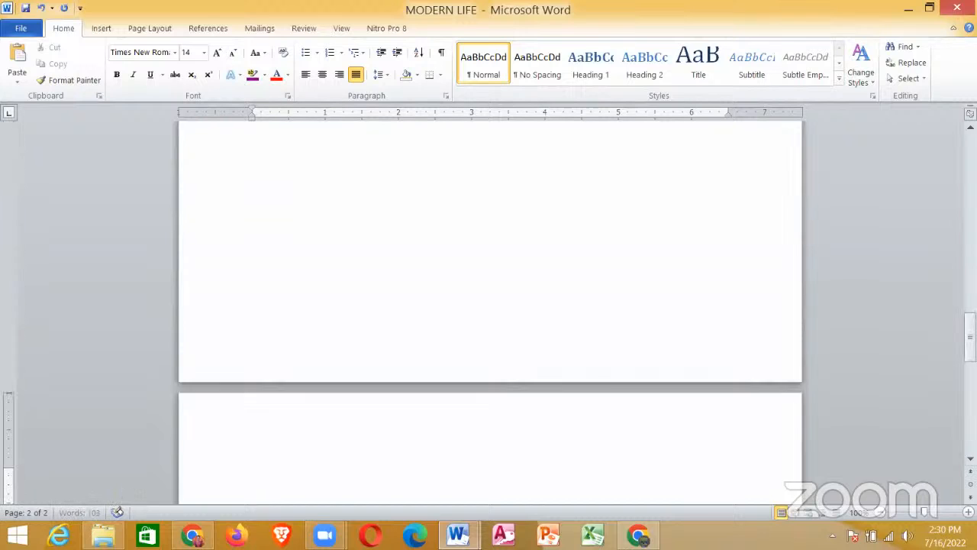
{"action": "key", "text": "BackSpace"}
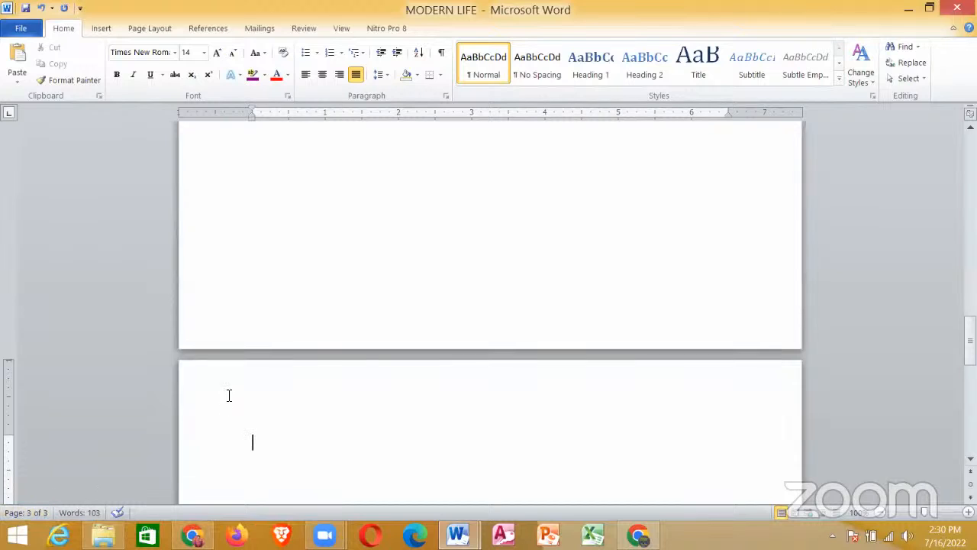
Step: Paste the copied passage at the start of page two
{"action": "left_click", "coordinate": [363, 290]}
{"action": "key", "text": "Up"}
{"action": "key", "text": "Up"}
{"action": "key", "text": "Up"}
{"action": "key", "text": "Up"}
{"action": "key", "text": "Up"}
{"action": "key", "text": "Up"}
{"action": "key", "text": "Up"}
{"action": "key", "text": "Up"}
{"action": "key", "text": "Up"}
{"action": "key", "text": "Up"}
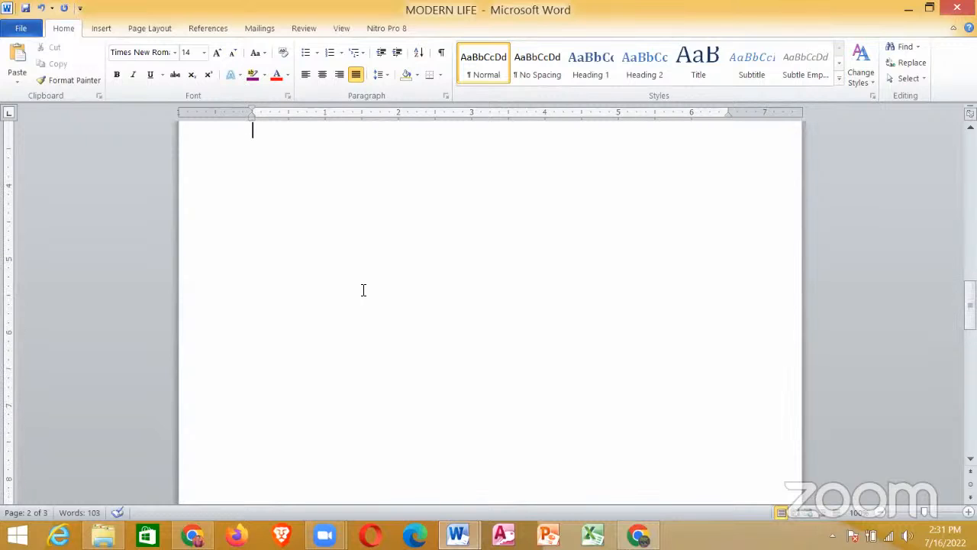
{"action": "scroll", "coordinate": [363, 290], "scroll_direction": "up", "scroll_amount": 5}
{"action": "scroll", "coordinate": [363, 290], "scroll_direction": "up", "scroll_amount": 3}
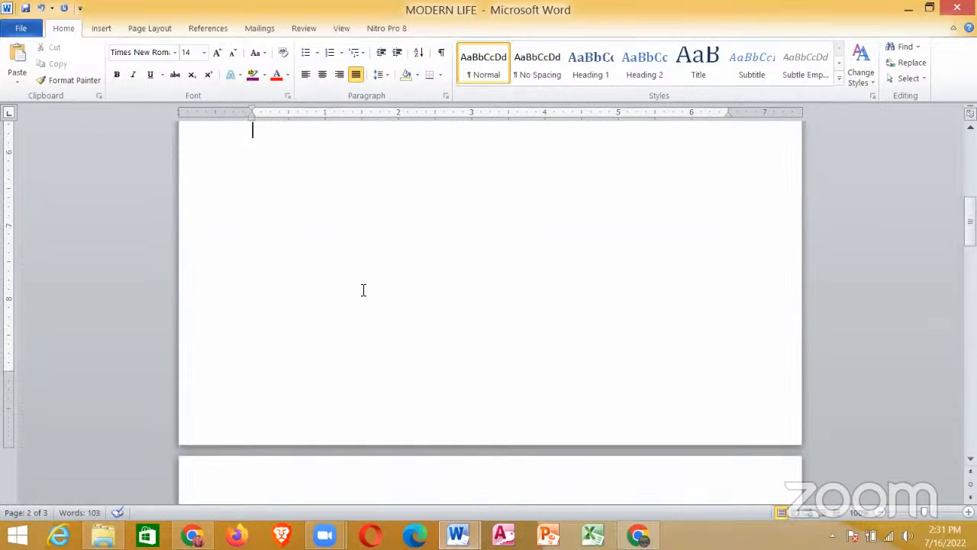
{"action": "key", "text": "Down"}
{"action": "key", "text": "Down"}
{"action": "key", "text": "Down"}
{"action": "key", "text": "Down"}
{"action": "key", "text": "Down"}
{"action": "key", "text": "Down"}
{"action": "key", "text": "Down"}
{"action": "key", "text": "Down"}
{"action": "key", "text": "Down"}
{"action": "key", "text": "Down"}
{"action": "key", "text": "Down"}
{"action": "key", "text": "Down"}
{"action": "key", "text": "Down"}
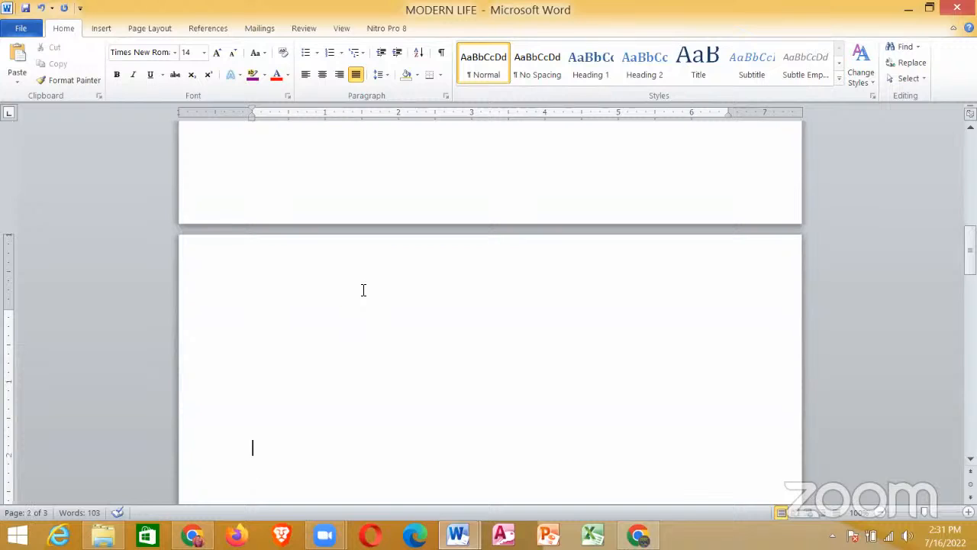
{"action": "key", "text": "Up"}
{"action": "key", "text": "Up"}
{"action": "key", "text": "Up"}
{"action": "key", "text": "Up"}
{"action": "right_click", "coordinate": [317, 297]}
{"action": "key", "text": "Escape"}
{"action": "right_click", "coordinate": [352, 370]}
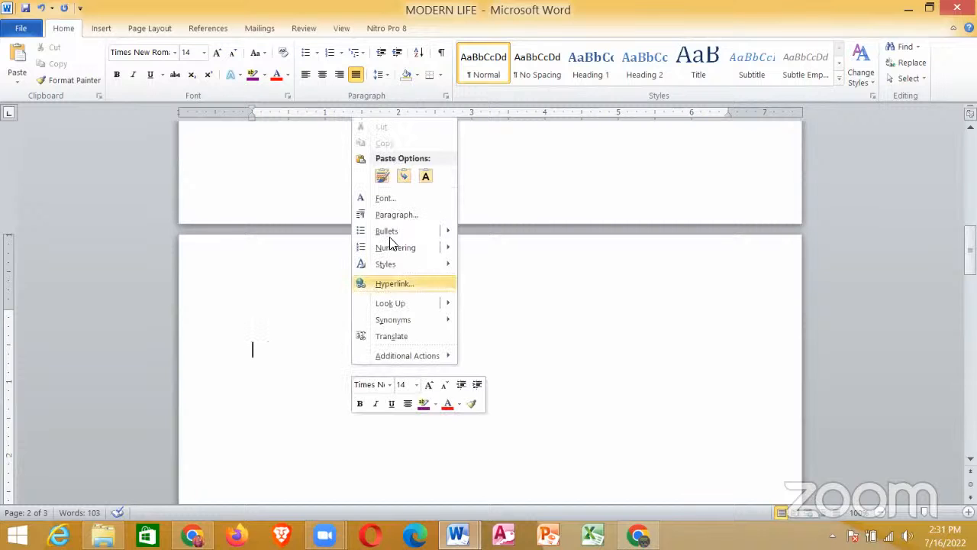
{"action": "left_click", "coordinate": [383, 175]}
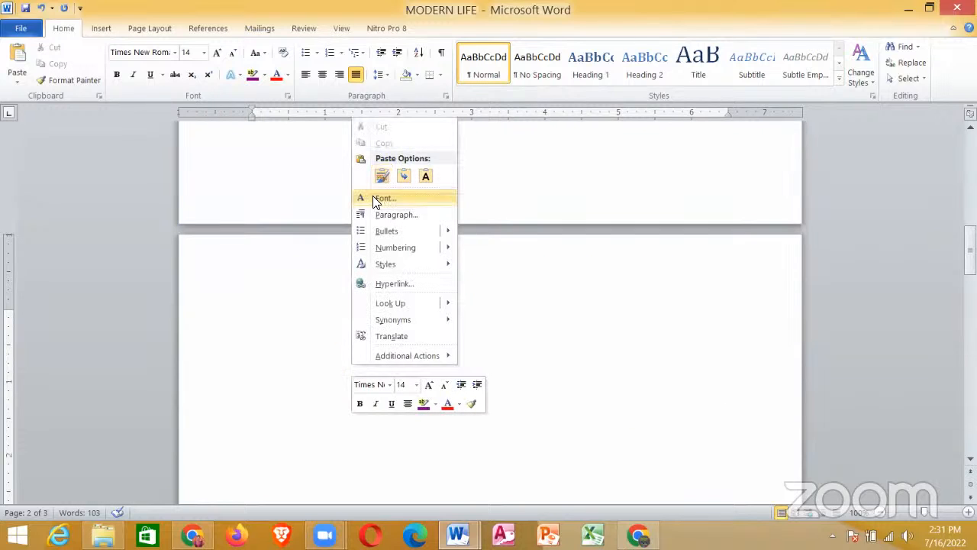
{"action": "left_click", "coordinate": [314, 317]}
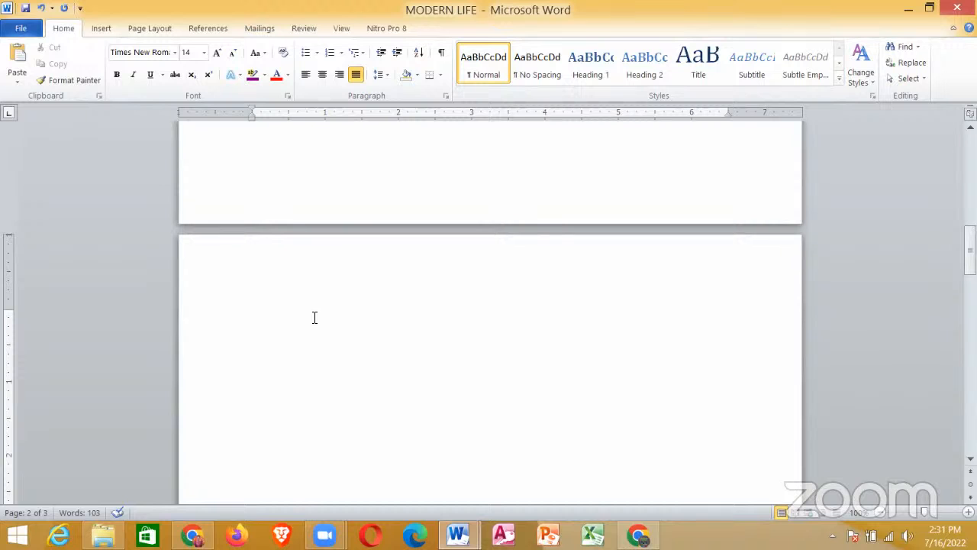
{"action": "key", "text": "ctrl+v"}
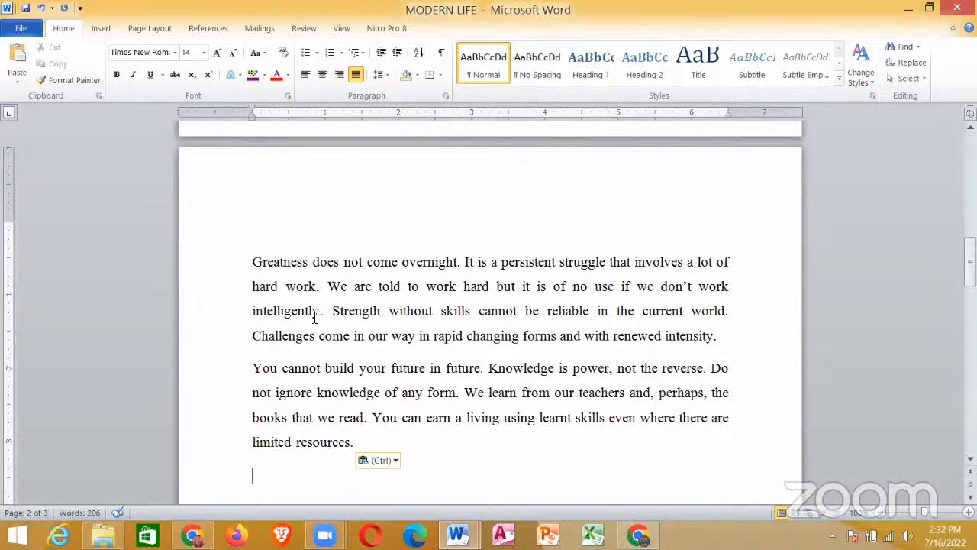
Step: Add blank lines below the pasted passage on page two to get down to the start of page three
{"action": "key", "text": "Return"}
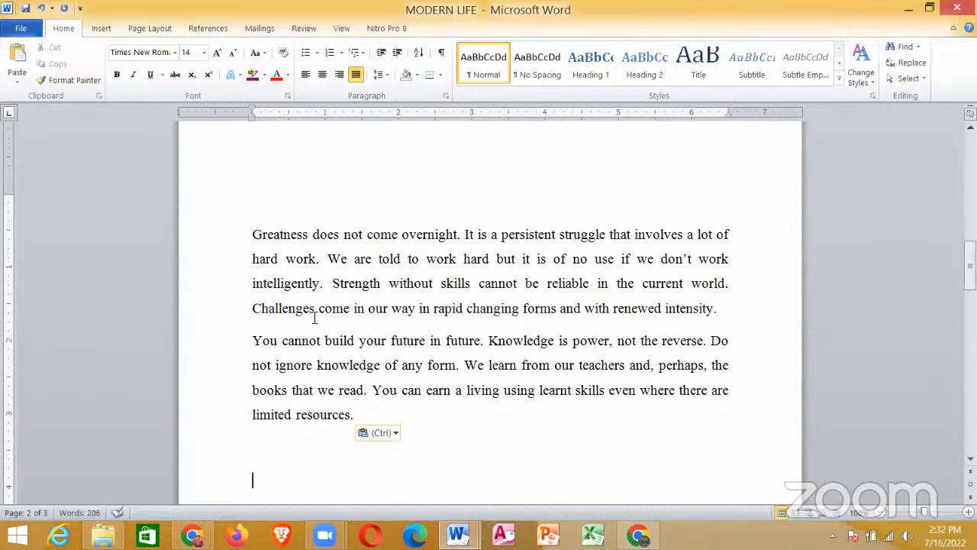
{"action": "key", "text": "Return"}
{"action": "key", "text": "Return"}
{"action": "key", "text": "Return"}
{"action": "key", "text": "Return"}
{"action": "key", "text": "Return"}
{"action": "key", "text": "Return"}
{"action": "key", "text": "Return"}
{"action": "key", "text": "Return"}
{"action": "key", "text": "Return"}
{"action": "key", "text": "Return"}
{"action": "key", "text": "Return"}
{"action": "key", "text": "Return"}
{"action": "key", "text": "Return"}
{"action": "key", "text": "Return"}
{"action": "key", "text": "Return"}
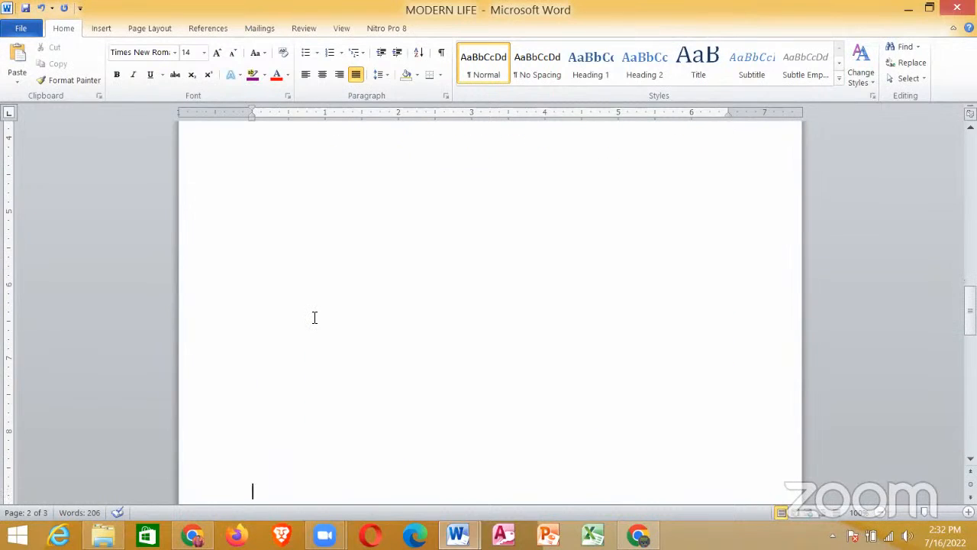
{"action": "key", "text": "Up"}
{"action": "key", "text": "Down"}
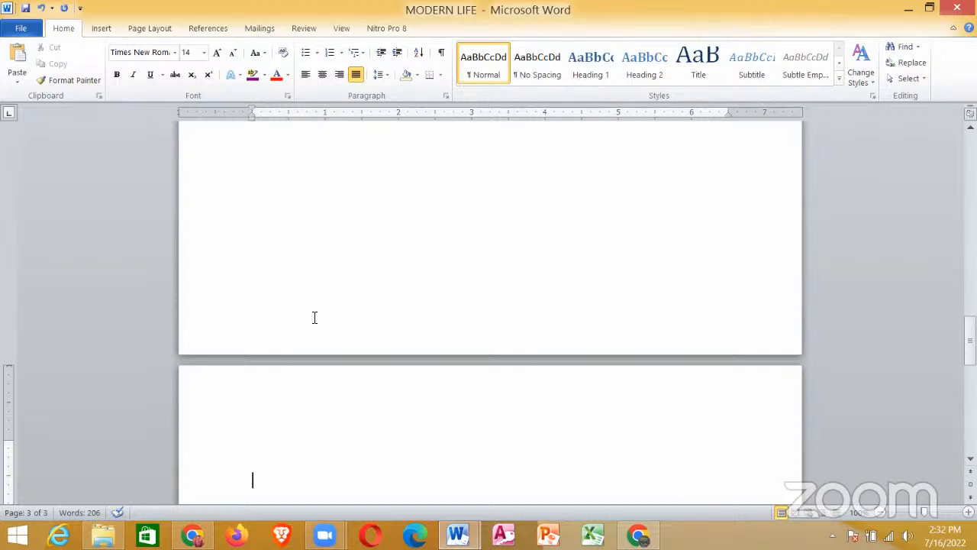
Step: Paste the copied passage at the start of page three
{"action": "scroll", "coordinate": [313, 318], "scroll_direction": "down", "scroll_amount": 5}
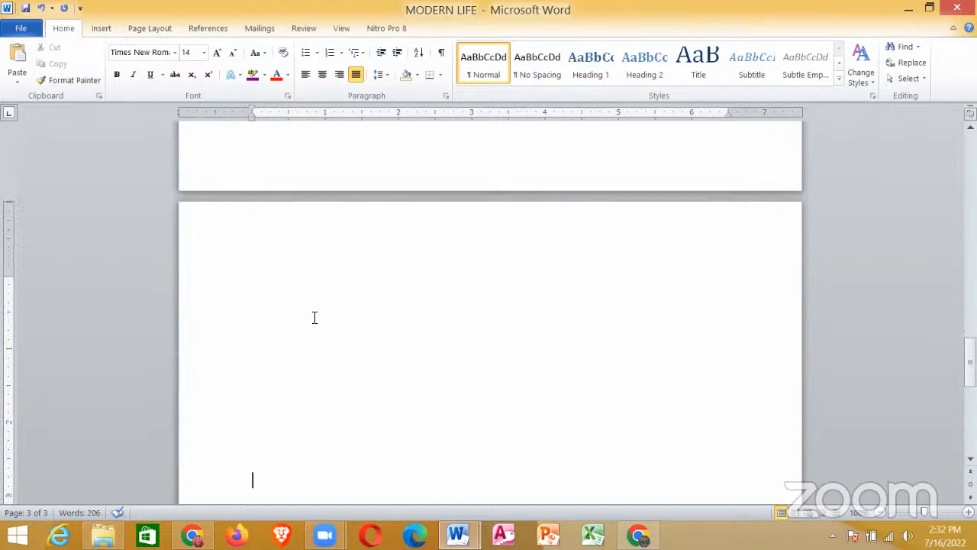
{"action": "right_click", "coordinate": [257, 258]}
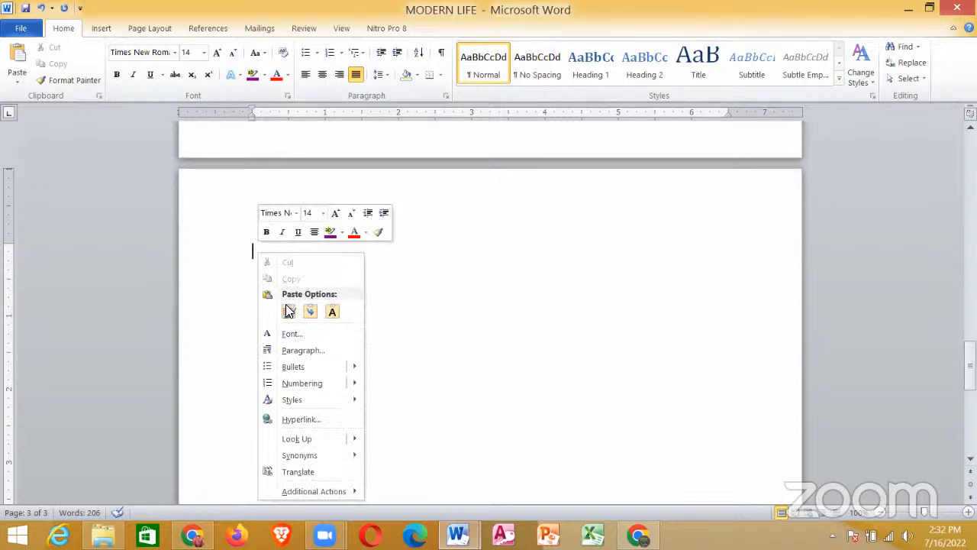
{"action": "left_click", "coordinate": [562, 259]}
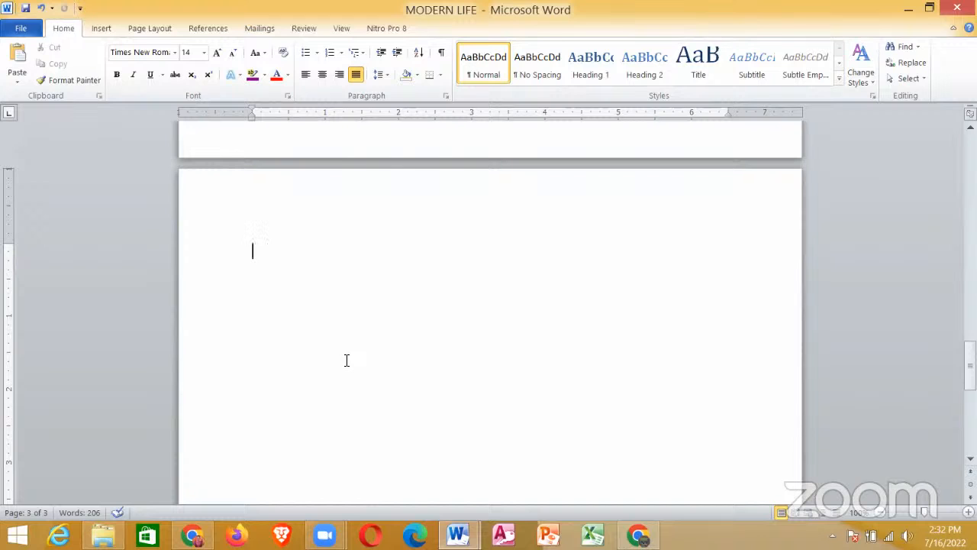
{"action": "key", "text": "ctrl+v"}
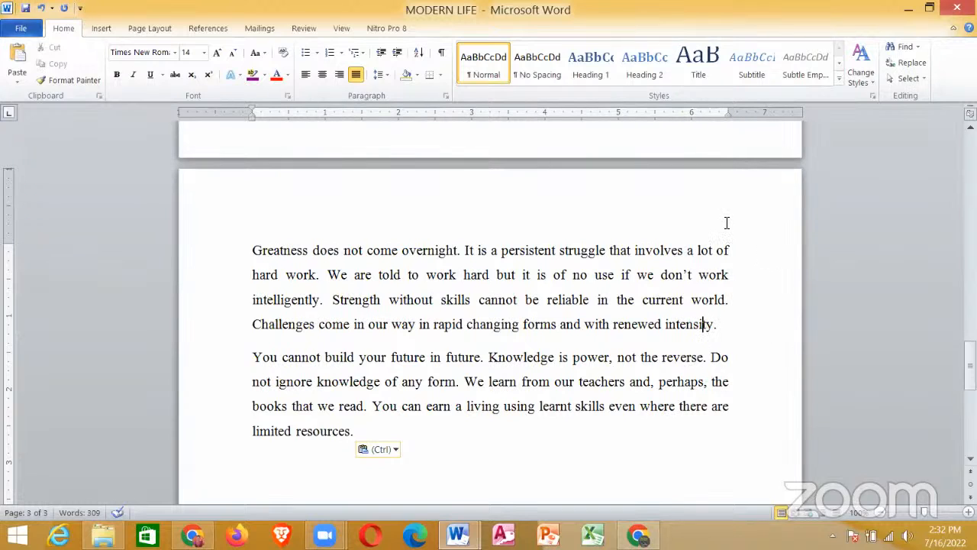
Step: Check the page numbering requirement in the YAAKADN PRIMARY COMPUTER SEMINAR document and return to the MODERN LIFE document
{"action": "mouse_move", "coordinate": [970, 359]}
{"action": "left_mouse_down"}
{"action": "mouse_move", "coordinate": [970, 151]}
{"action": "mouse_move", "coordinate": [970, 368]}
{"action": "left_mouse_up"}
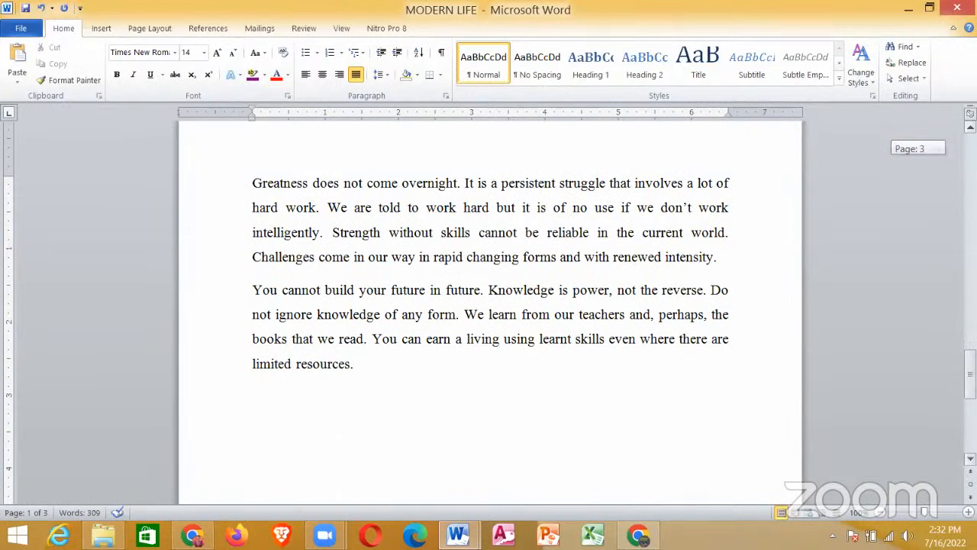
{"action": "left_click_drag", "start_coordinate": [970, 369], "coordinate": [970, 165]}
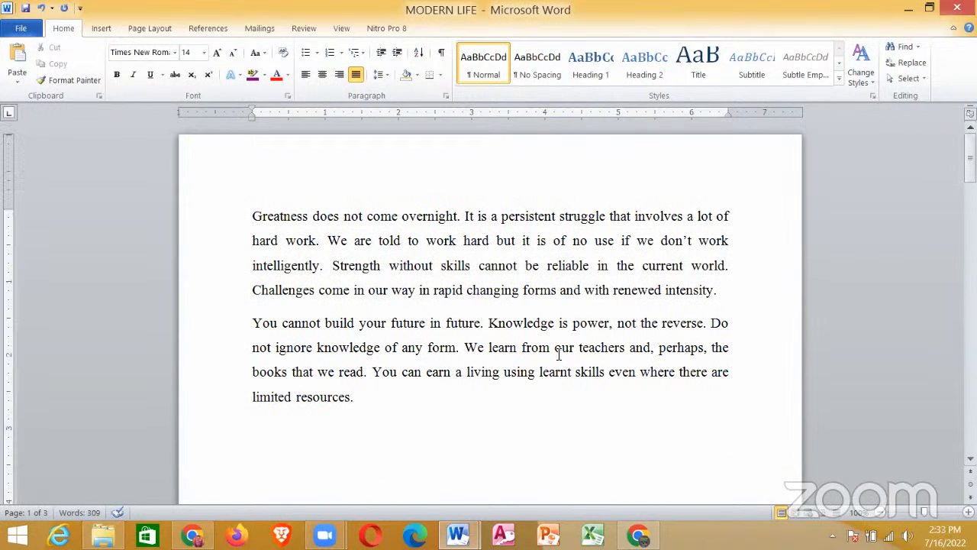
{"action": "mouse_move", "coordinate": [465, 529]}
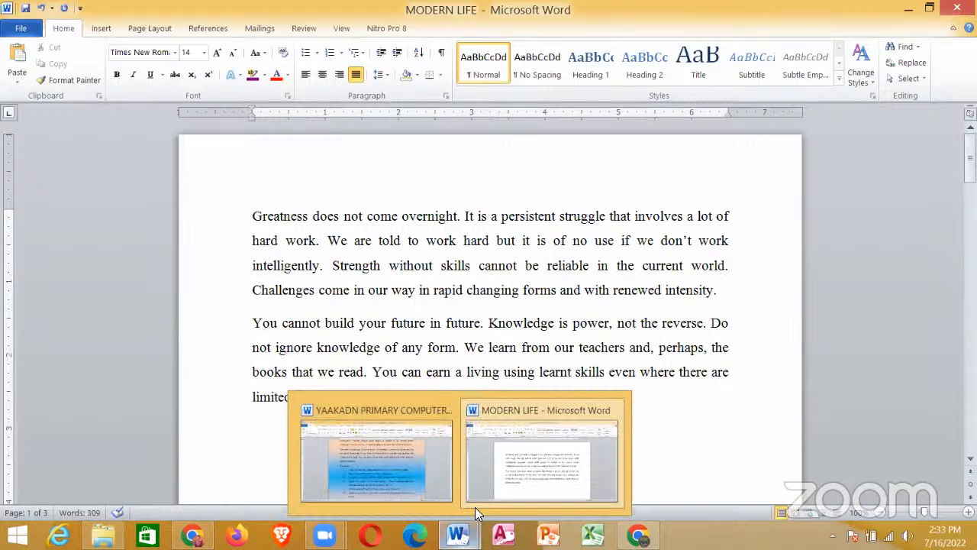
{"action": "left_click", "coordinate": [426, 467]}
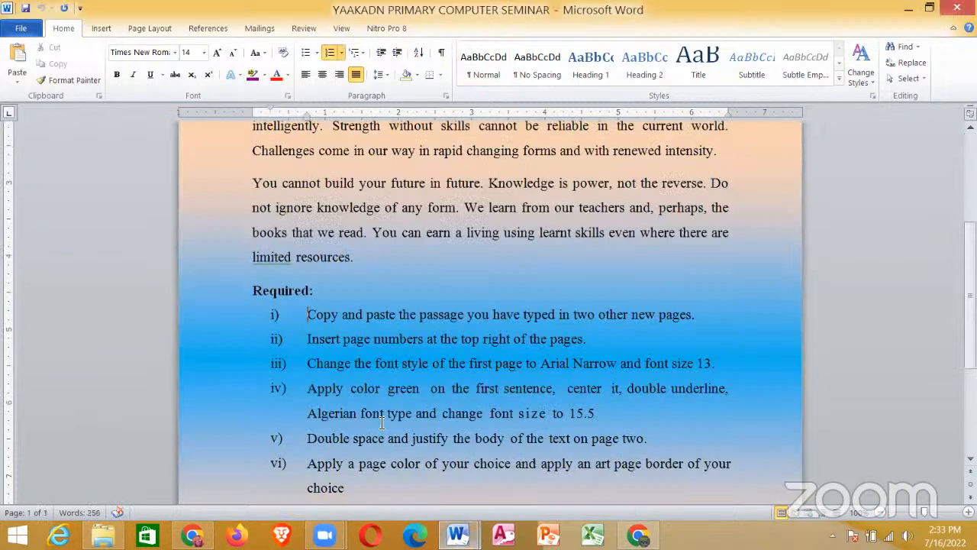
{"action": "left_click", "coordinate": [309, 338]}
{"action": "mouse_move", "coordinate": [458, 534]}
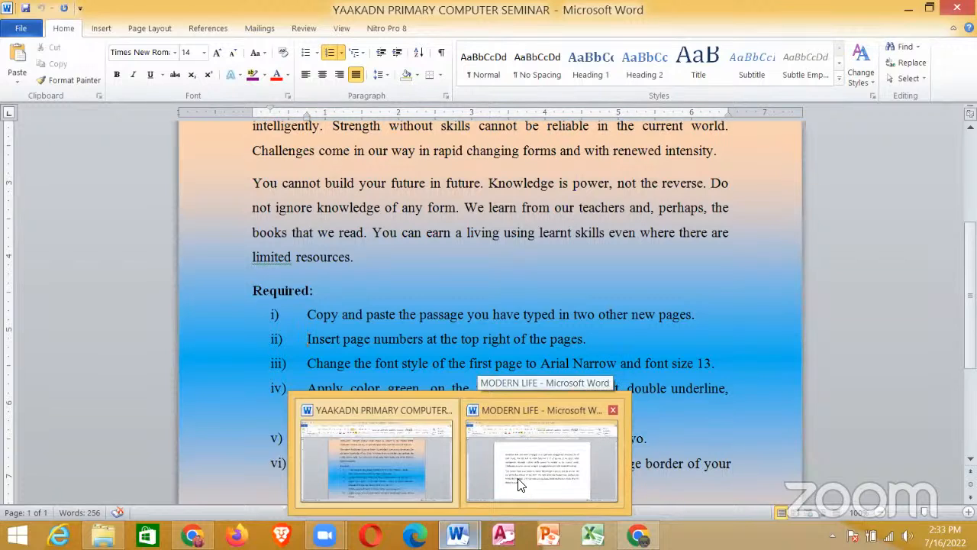
{"action": "left_click", "coordinate": [517, 489]}
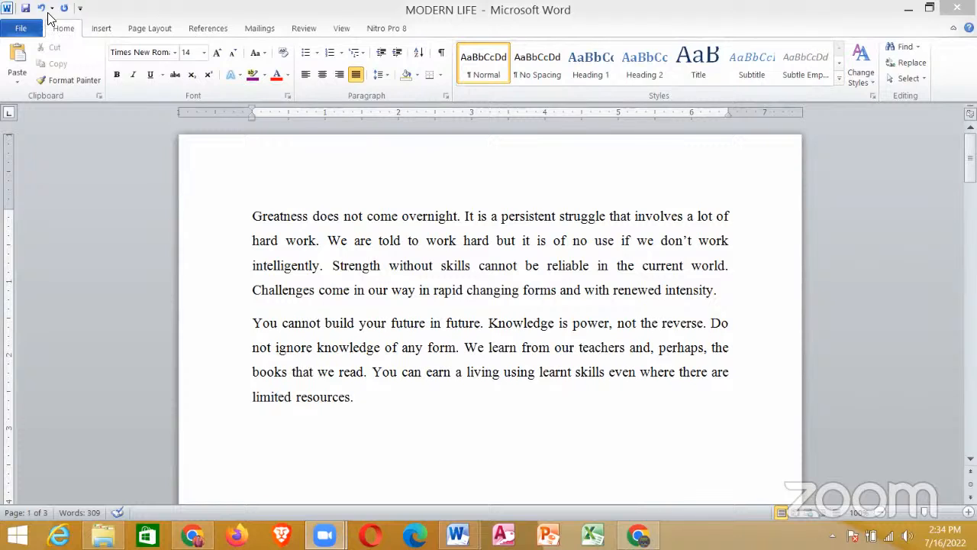
Step: Insert page numbers at the top right of the pages using the Plain Number 3 style and return to the body text
{"action": "left_click", "coordinate": [101, 29]}
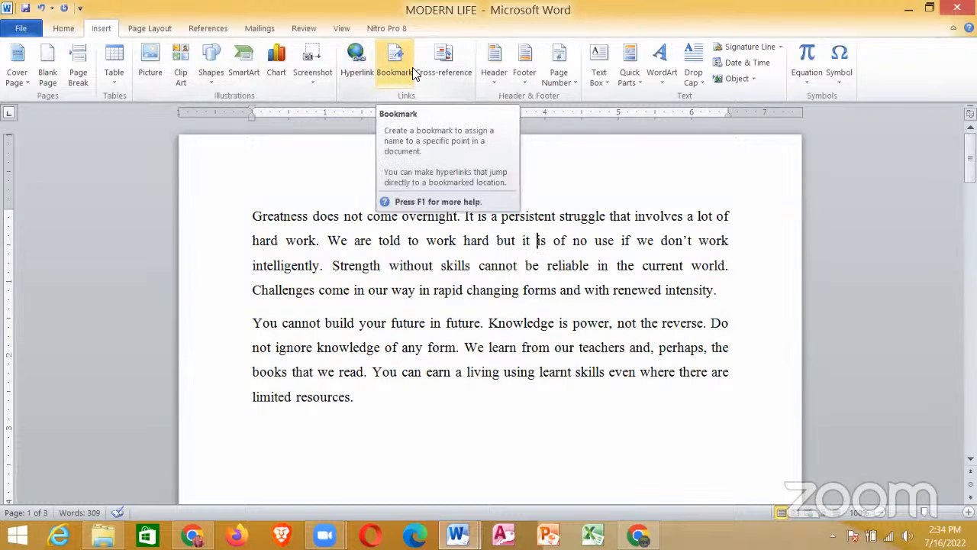
{"action": "left_click", "coordinate": [574, 79]}
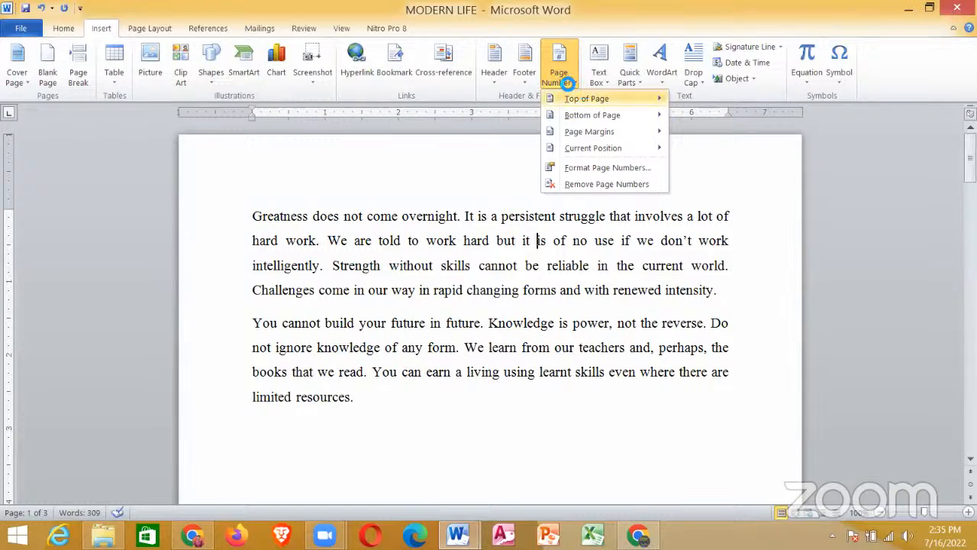
{"action": "mouse_move", "coordinate": [574, 96]}
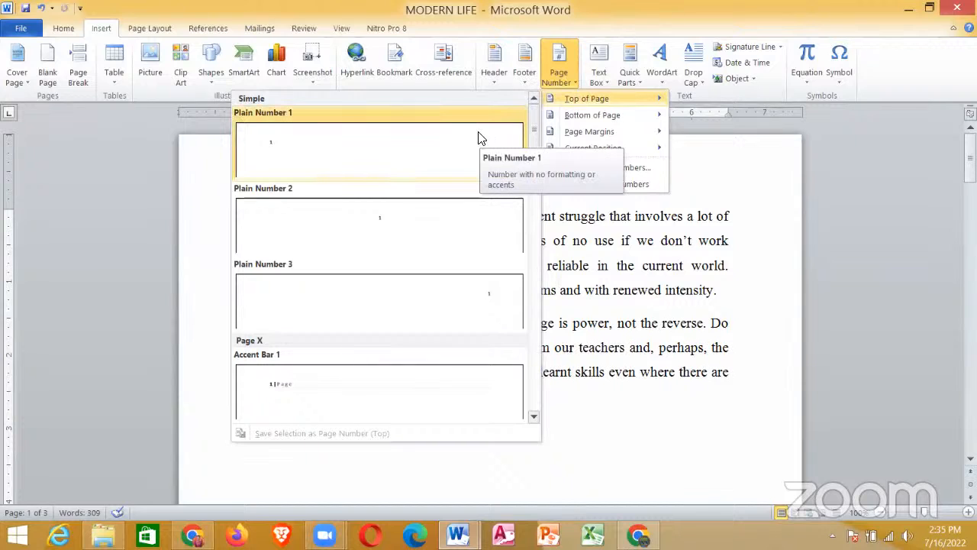
{"action": "left_click", "coordinate": [449, 296]}
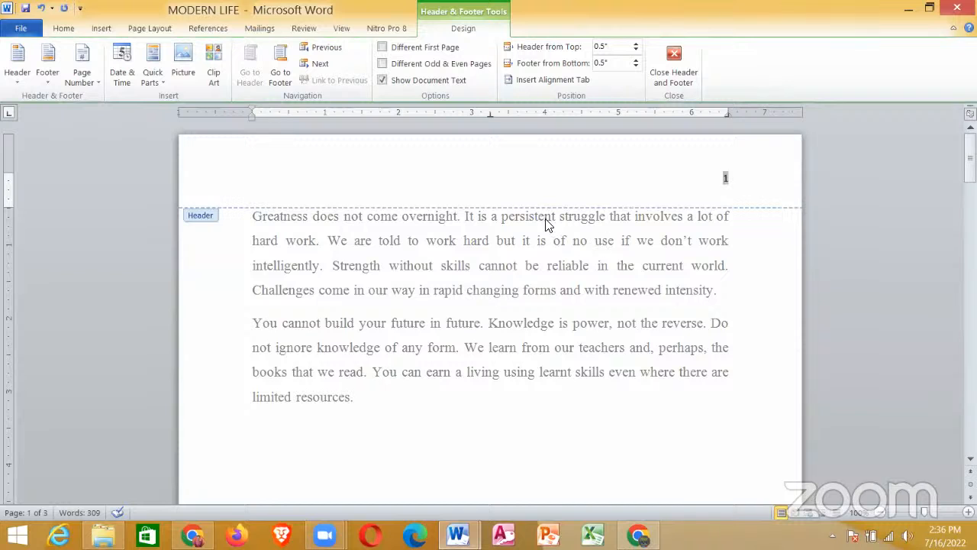
{"action": "double_click", "coordinate": [525, 261]}
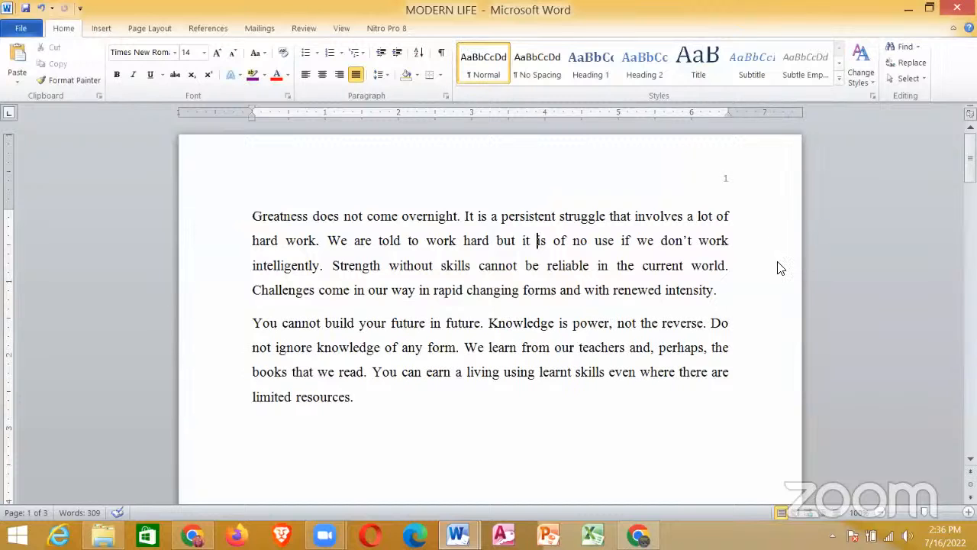
Step: Review the top-of-page number designs, pointing out Plain Number 3, and leave the gallery without inserting anything
{"action": "mouse_move", "coordinate": [970, 159]}
{"action": "left_mouse_down"}
{"action": "mouse_move", "coordinate": [970, 420]}
{"action": "mouse_move", "coordinate": [970, 157]}
{"action": "left_mouse_up"}
{"action": "left_click", "coordinate": [99, 28]}
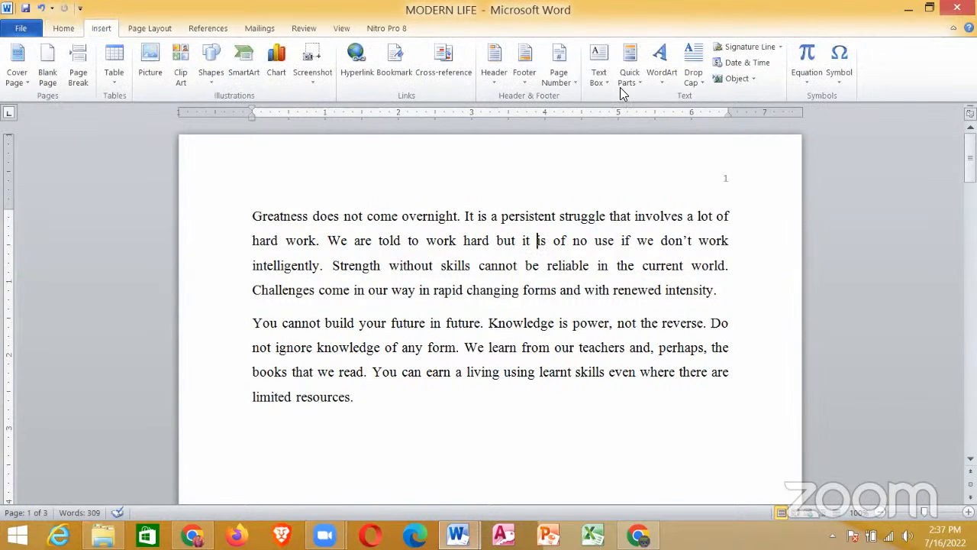
{"action": "left_click", "coordinate": [569, 81]}
{"action": "mouse_move", "coordinate": [590, 100]}
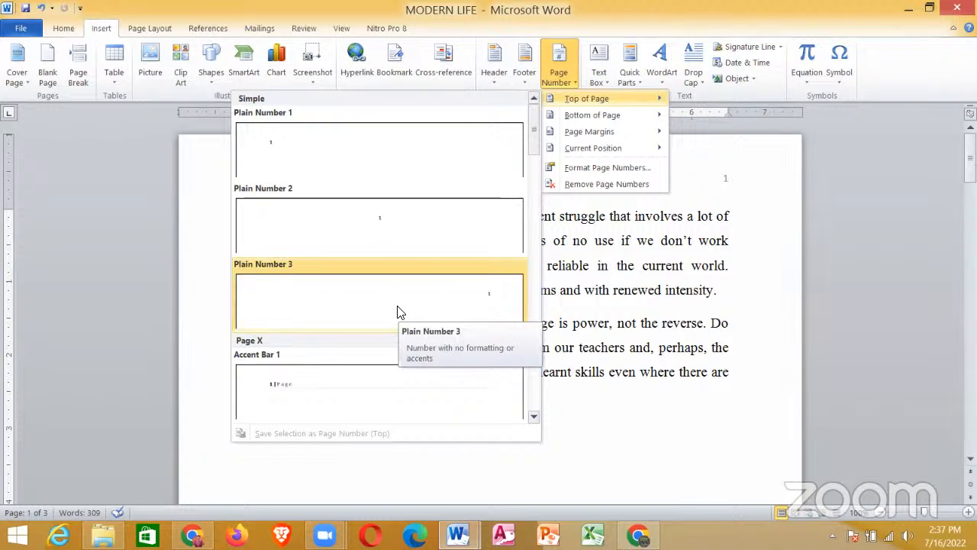
{"action": "left_click", "coordinate": [592, 327]}
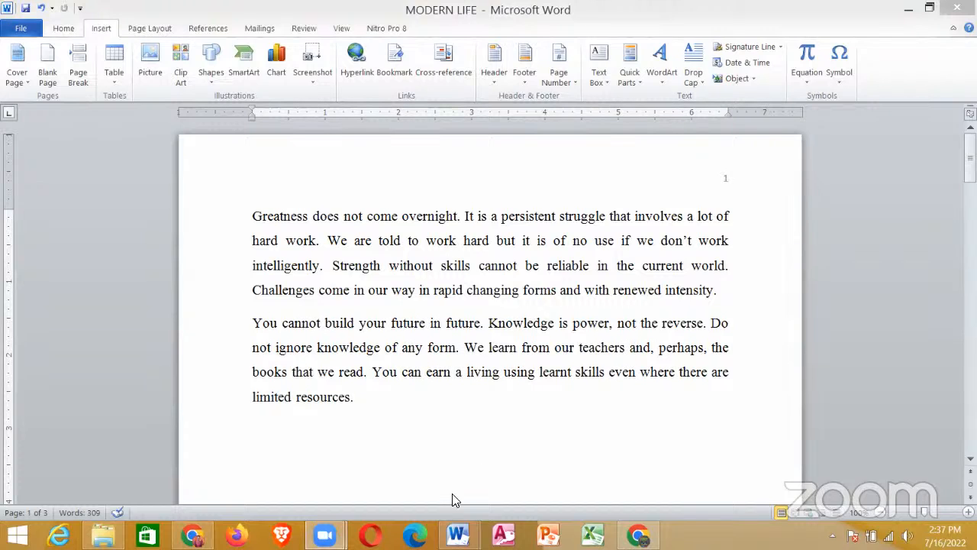
Step: Read the font requirement for the first page in the seminar document and return to the MODERN LIFE document
{"action": "left_click", "coordinate": [415, 433]}
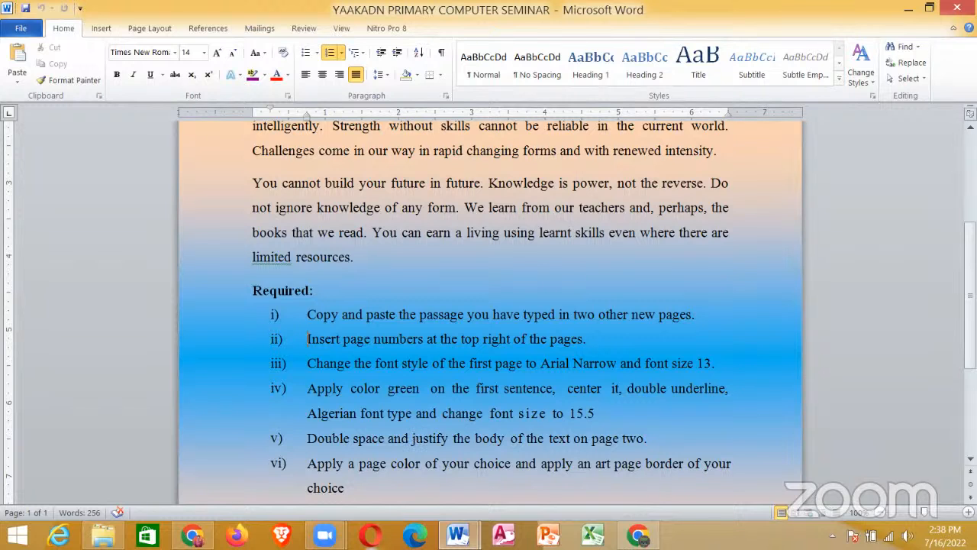
{"action": "key", "text": "alt+Tab"}
{"action": "left_click_drag", "start_coordinate": [970, 169], "coordinate": [970, 171]}
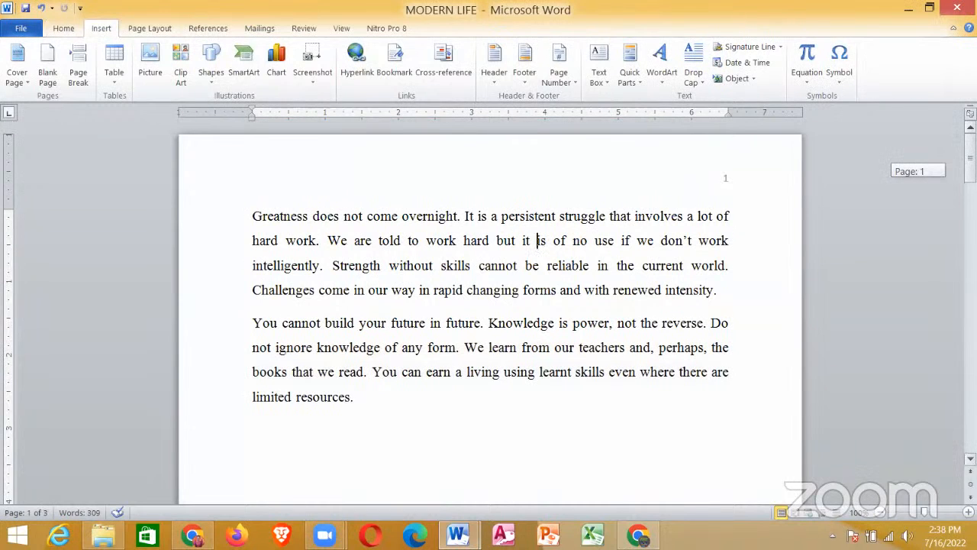
Step: Select only the two paragraphs of the passage on page one and bring up the font formatting options
{"action": "left_click", "coordinate": [257, 215]}
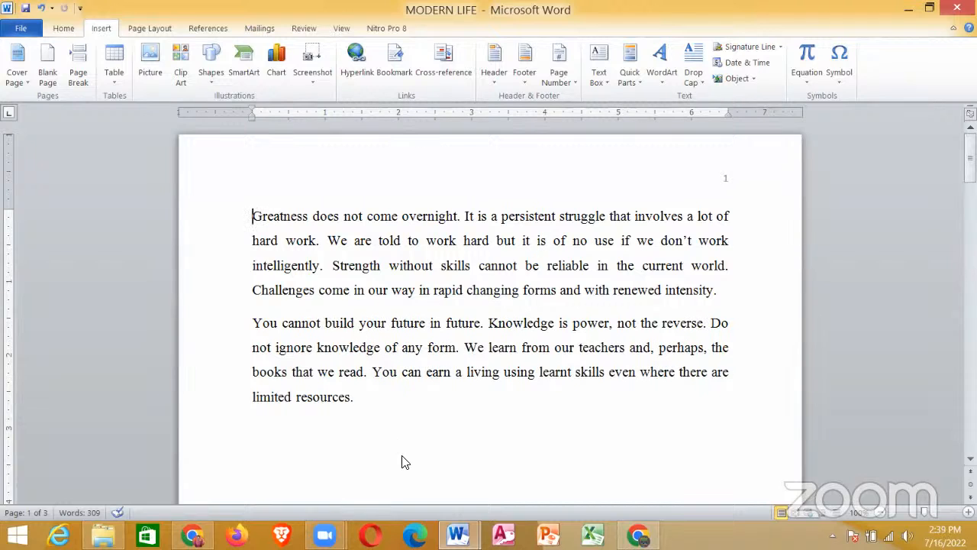
{"action": "mouse_move", "coordinate": [458, 534]}
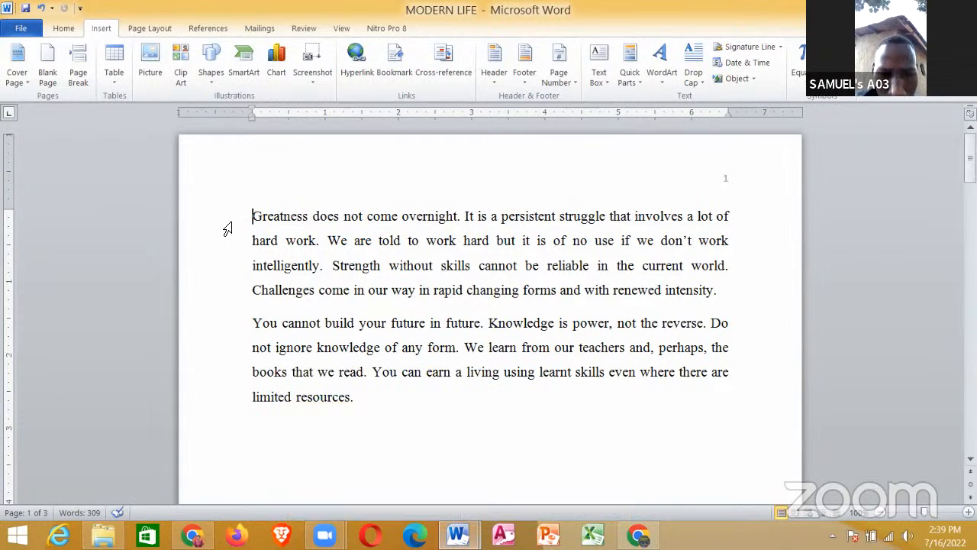
{"action": "key", "text": "ctrl+a"}
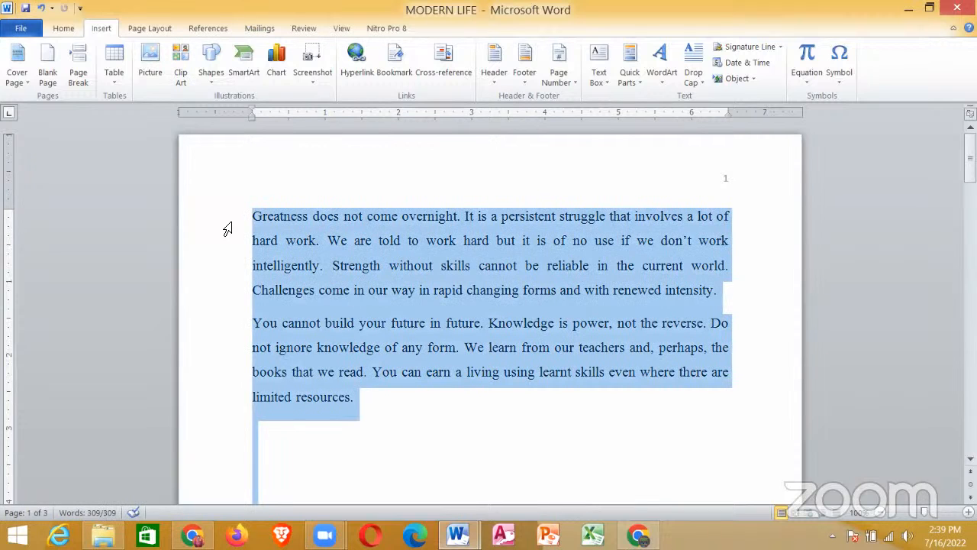
{"action": "left_click", "coordinate": [309, 256]}
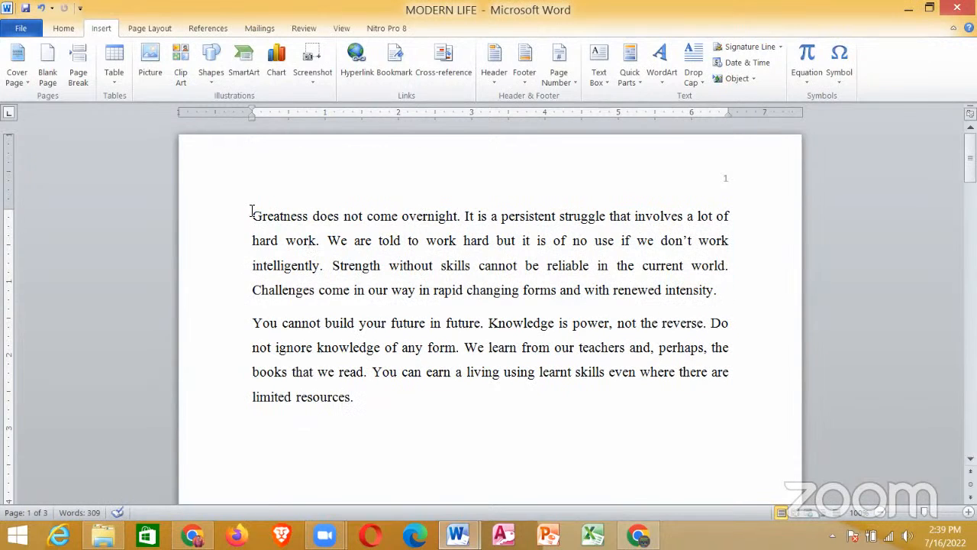
{"action": "left_click_drag", "start_coordinate": [255, 216], "coordinate": [394, 405]}
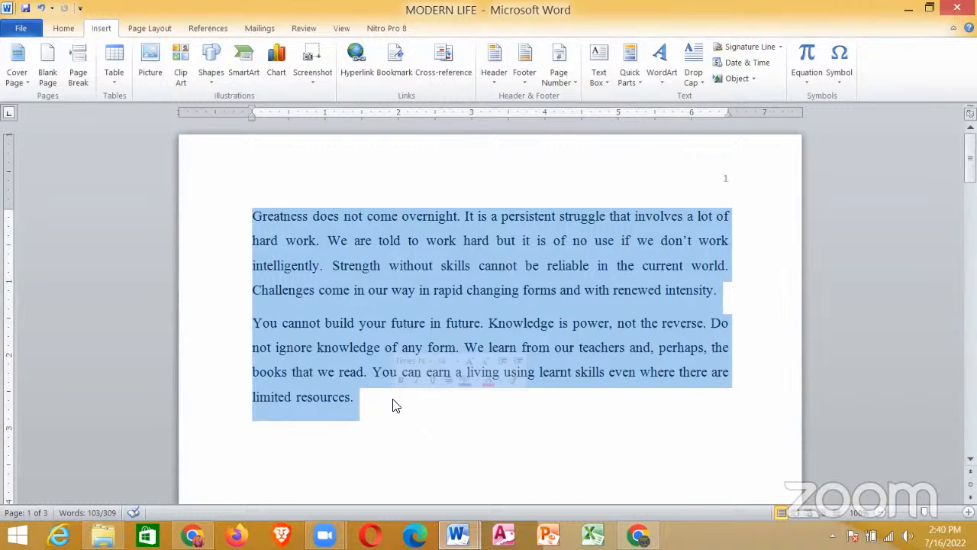
{"action": "left_click", "coordinate": [64, 29]}
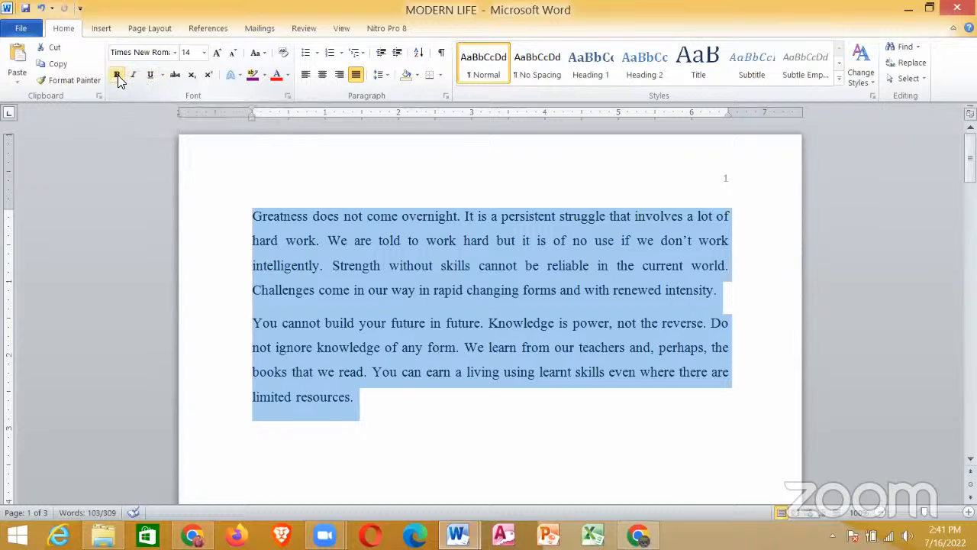
Step: Try choosing Arial Narrow for the selected passage from the list of available fonts, and undo the font change
{"action": "left_click", "coordinate": [159, 52]}
{"action": "left_click", "coordinate": [158, 51]}
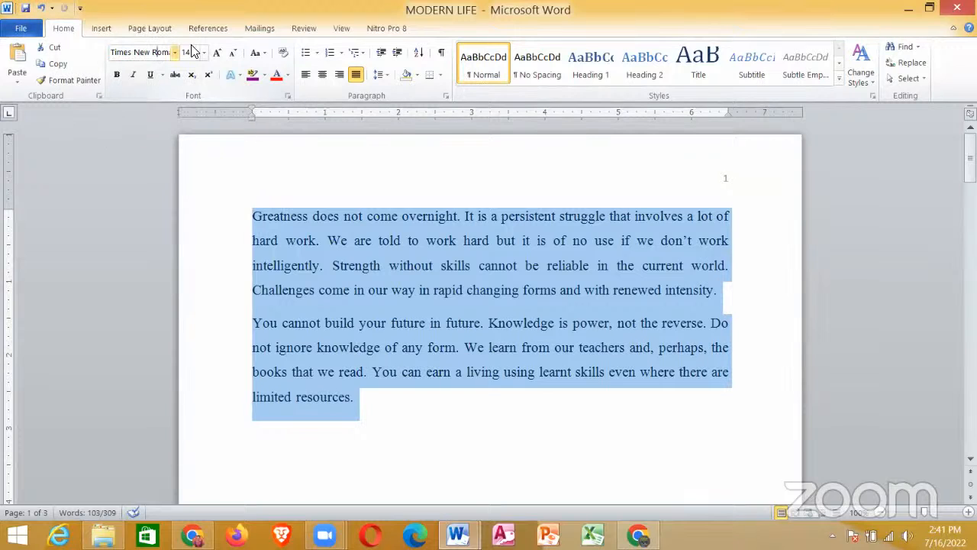
{"action": "left_click", "coordinate": [191, 51]}
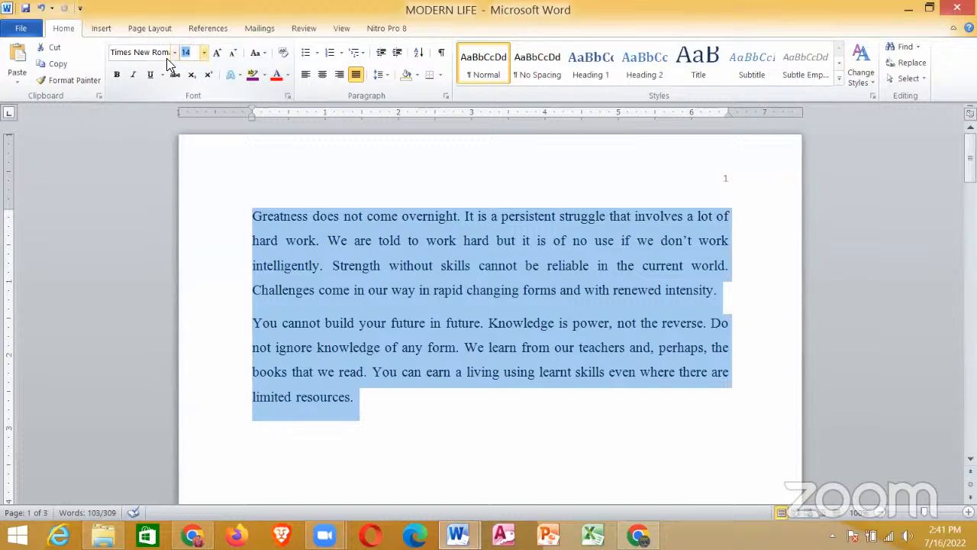
{"action": "left_click", "coordinate": [163, 55]}
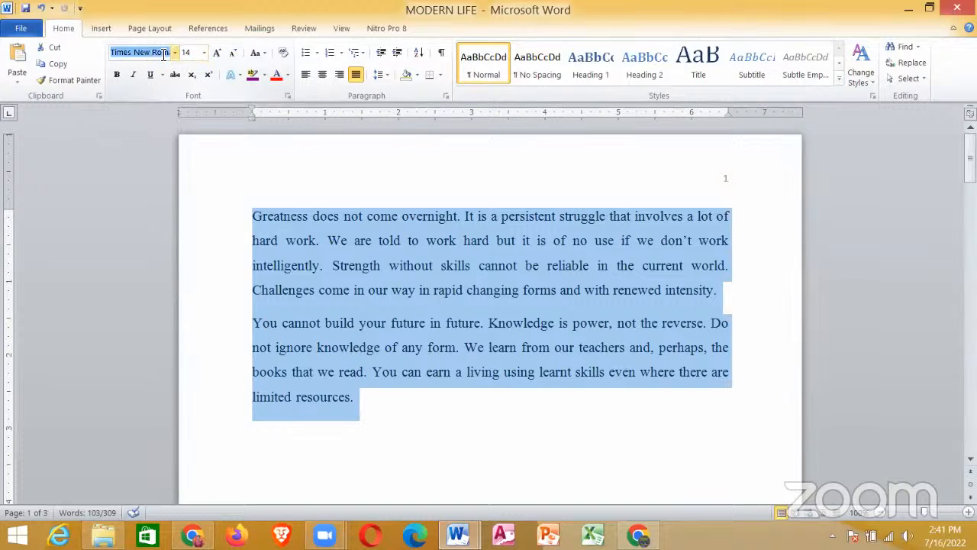
{"action": "left_click", "coordinate": [163, 55]}
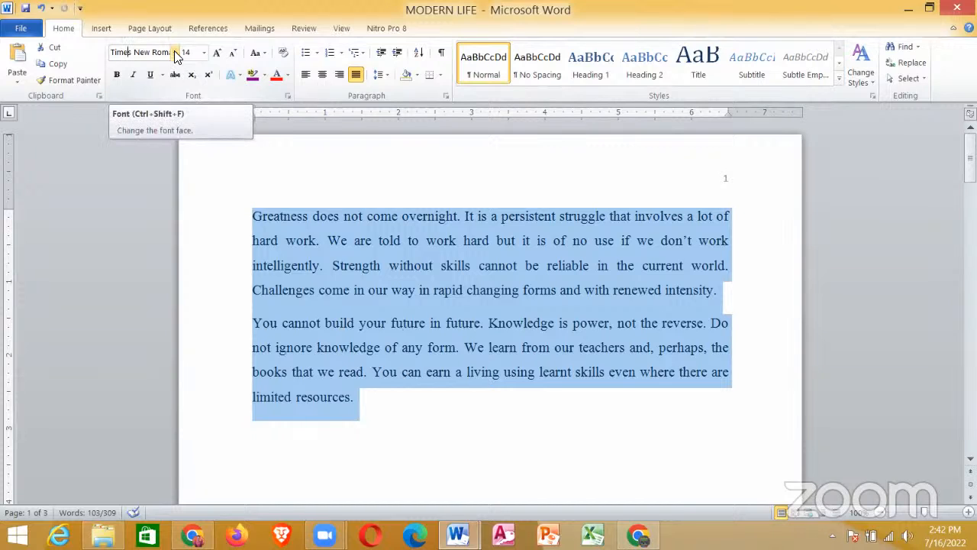
{"action": "left_click", "coordinate": [175, 53]}
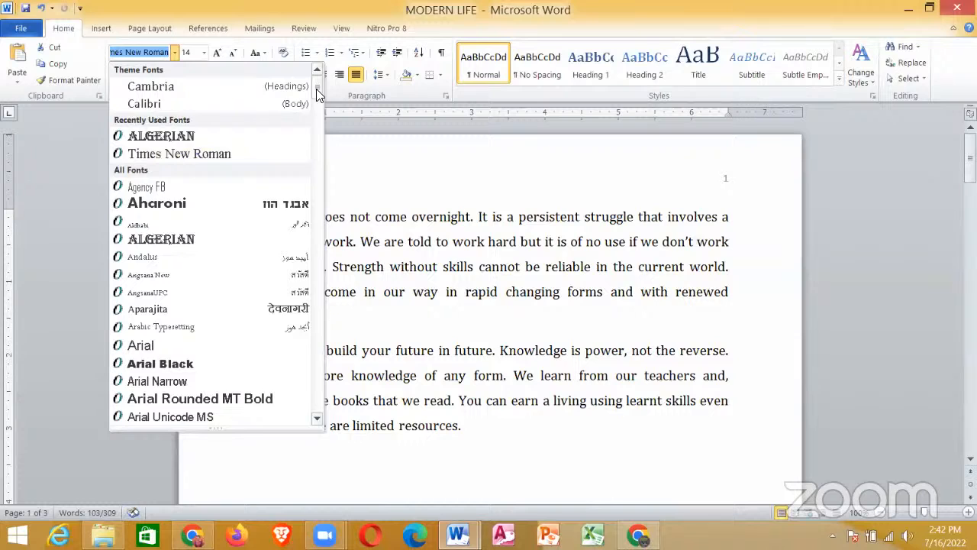
{"action": "left_click_drag", "start_coordinate": [316, 89], "coordinate": [317, 89]}
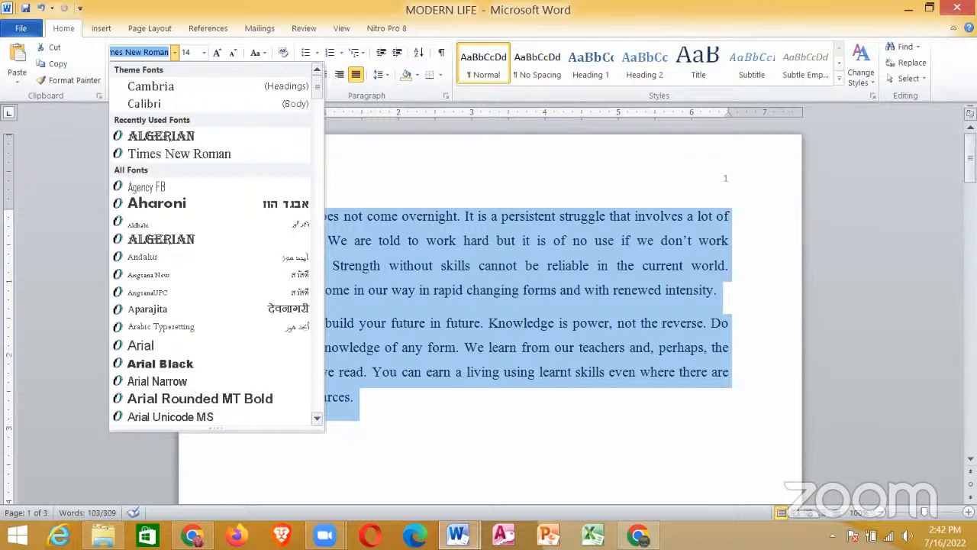
{"action": "left_click", "coordinate": [417, 466]}
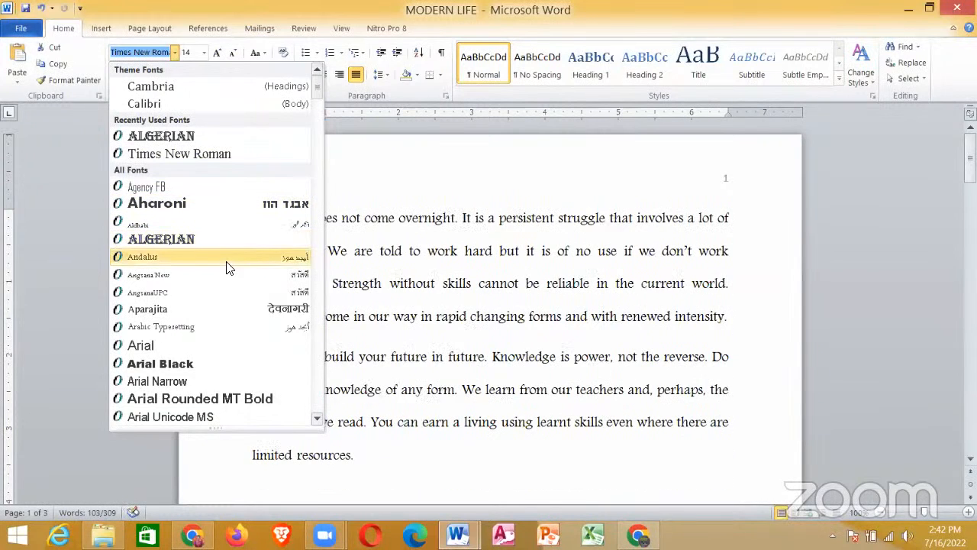
{"action": "left_click", "coordinate": [233, 381]}
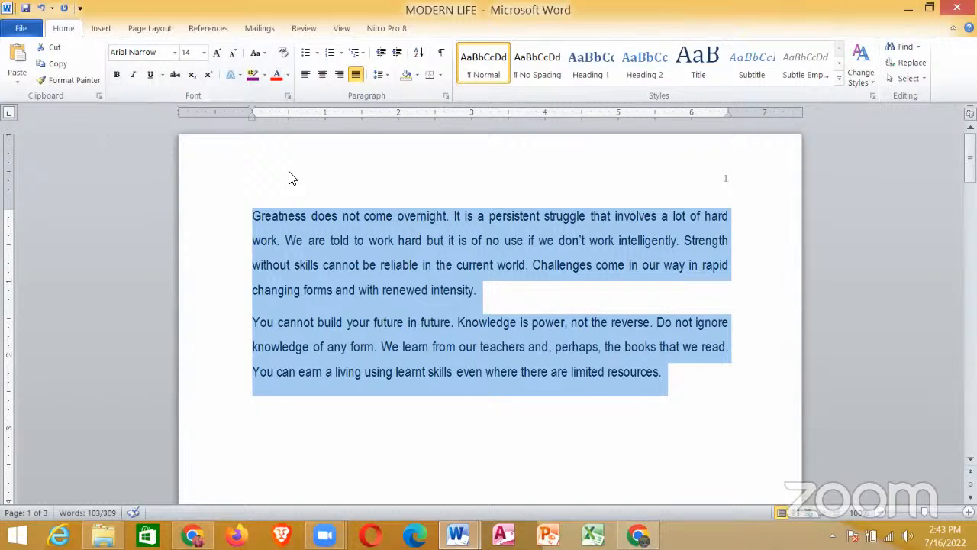
{"action": "key", "text": "ctrl+z"}
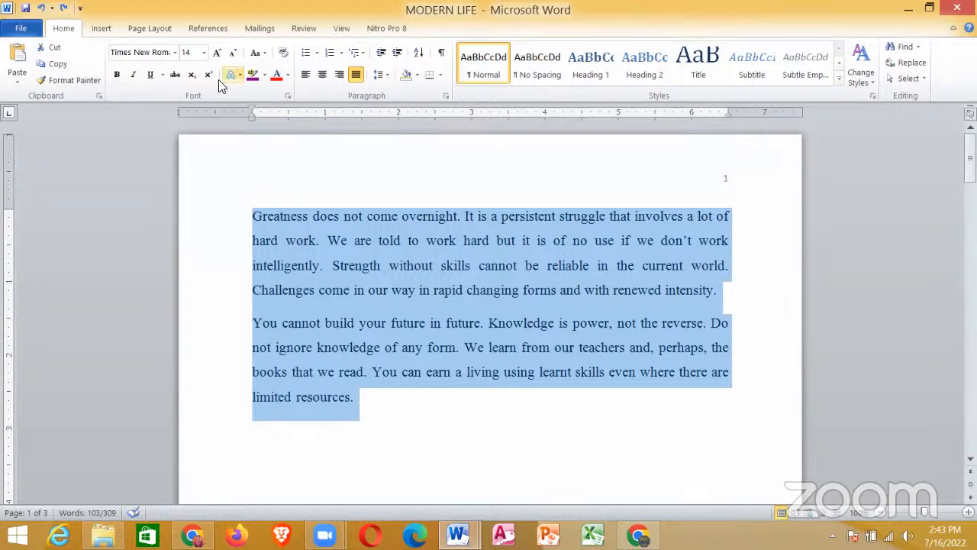
Step: Set the font of the selected page-one passage to Arial Narrow by entering the font's name
{"action": "left_click", "coordinate": [159, 52]}
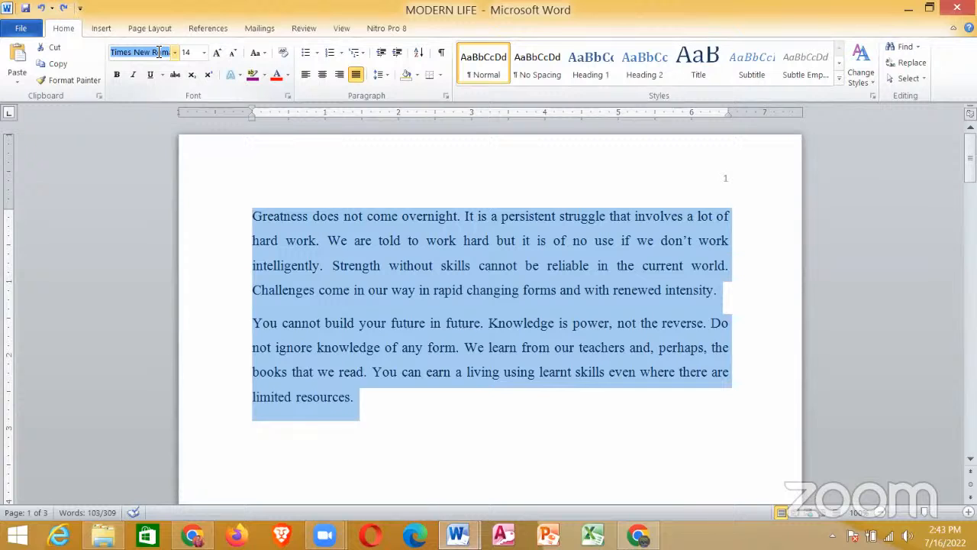
{"action": "type", "text": "arrow"}
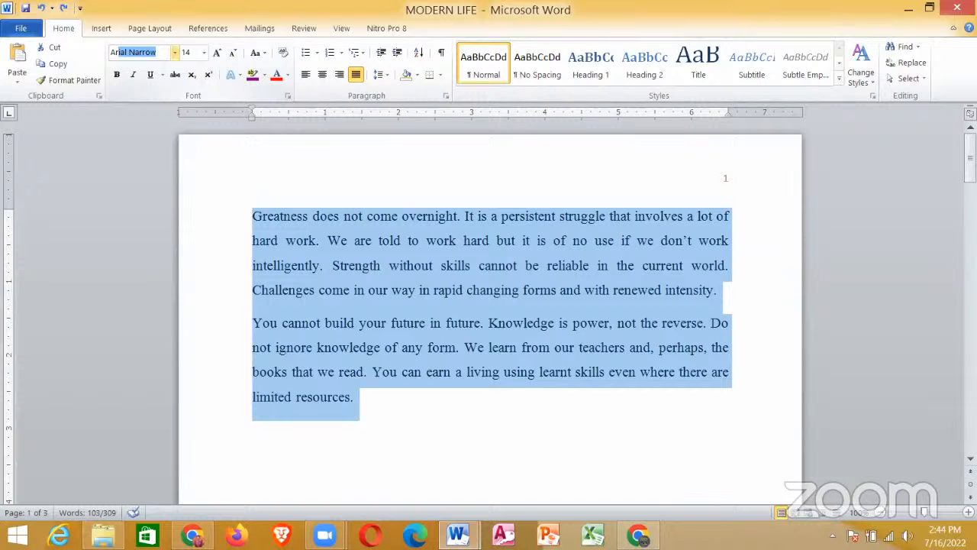
{"action": "key", "text": "Return"}
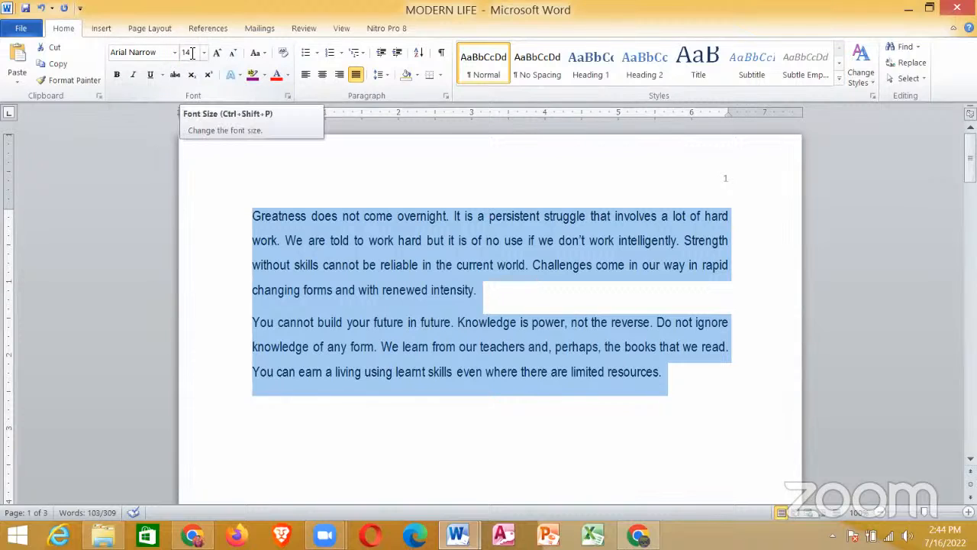
Step: Set the font size of the selected page-one passage to 13
{"action": "left_click", "coordinate": [191, 53]}
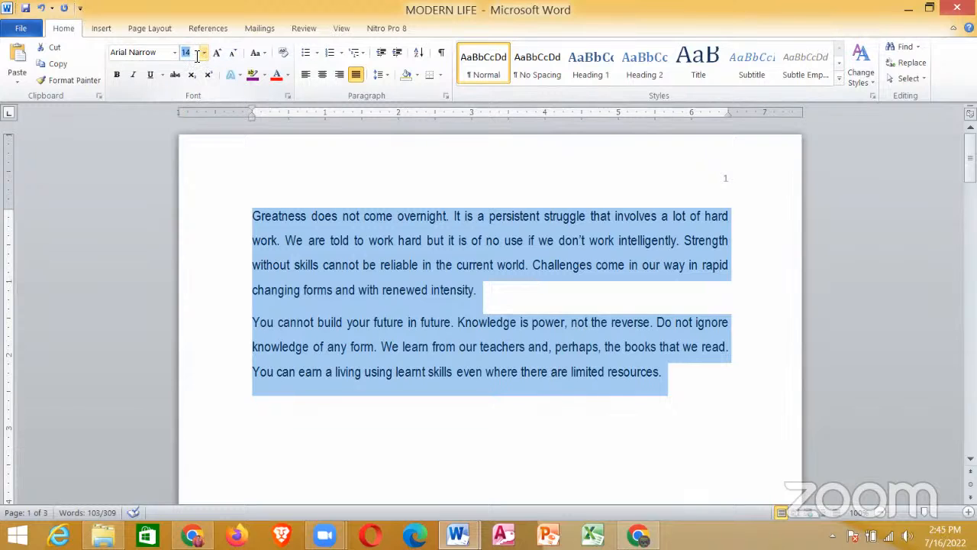
{"action": "left_click", "coordinate": [197, 52]}
{"action": "left_click_drag", "start_coordinate": [197, 53], "coordinate": [182, 52]}
{"action": "type", "text": "13"}
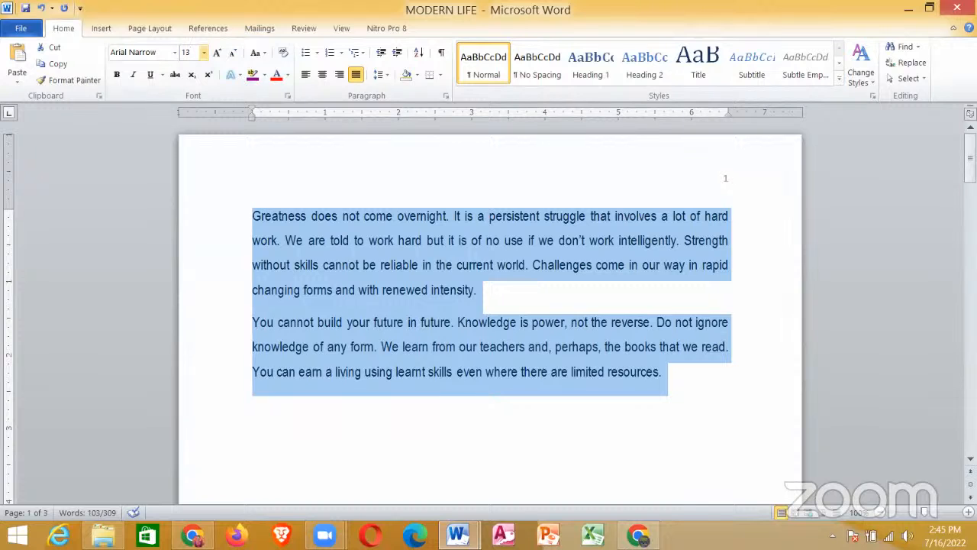
{"action": "key", "text": "Return"}
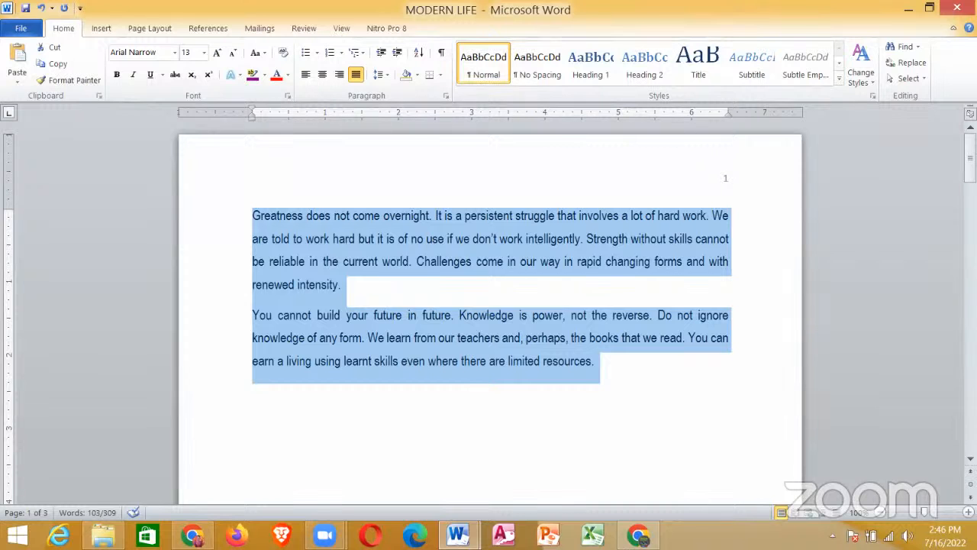
Step: Copy requirement iv from the seminar document and paste it below the passage on page one of the MODERN LIFE document
{"action": "left_click", "coordinate": [408, 456]}
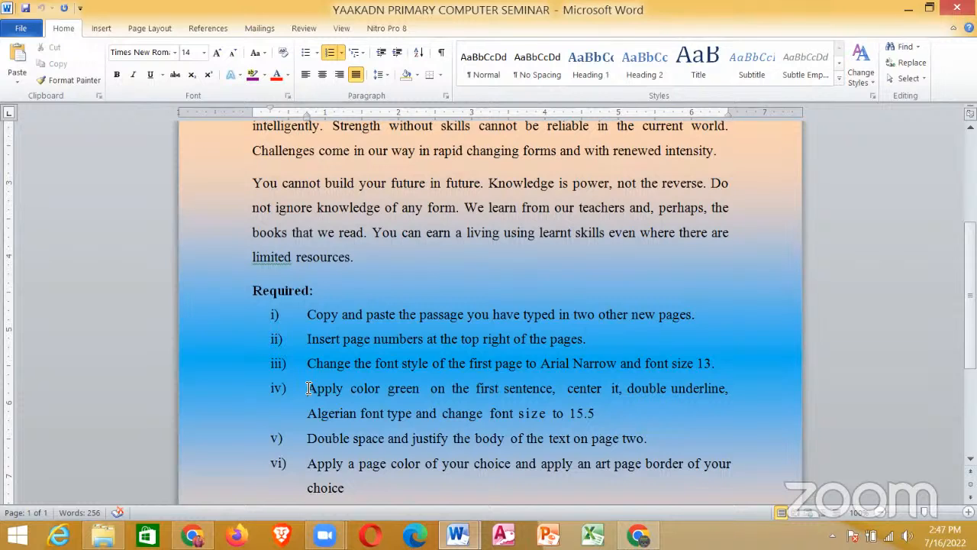
{"action": "key", "text": "shift+Down"}
{"action": "key", "text": "shift+Down"}
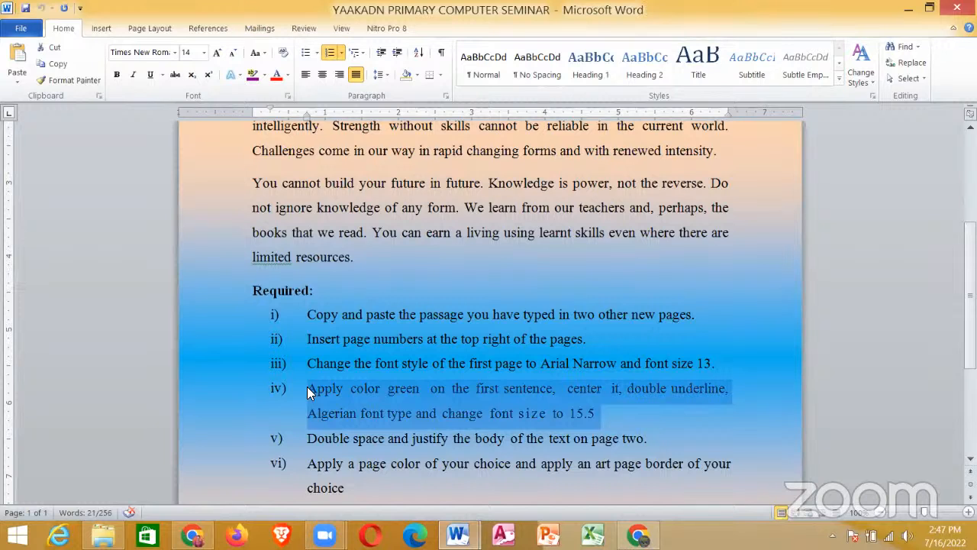
{"action": "mouse_move", "coordinate": [458, 534]}
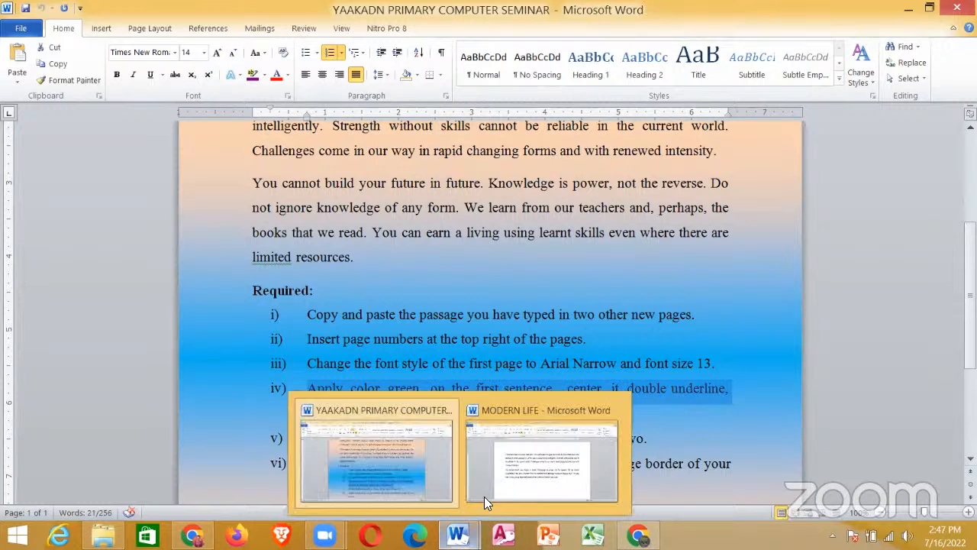
{"action": "left_click", "coordinate": [497, 479]}
{"action": "left_click", "coordinate": [321, 433]}
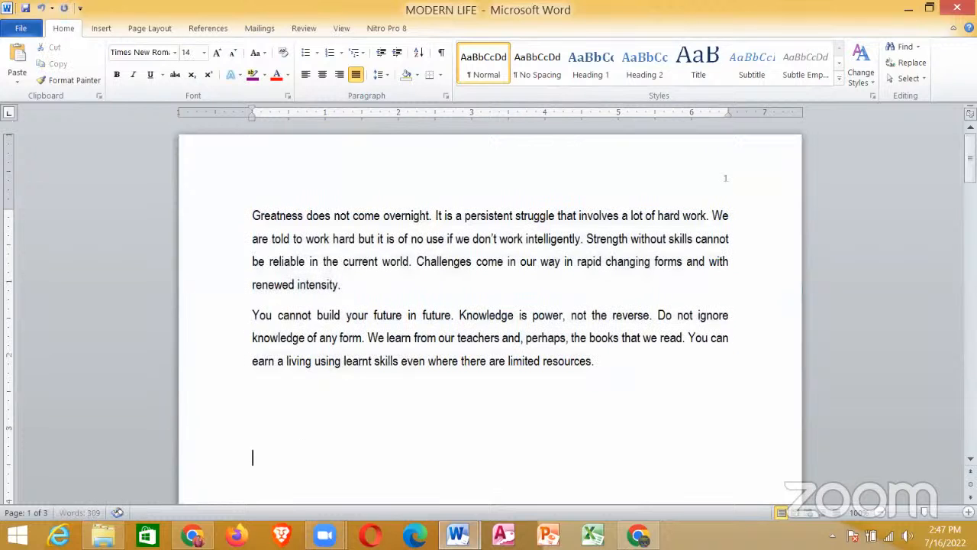
{"action": "type", "text": "i)\tApply color green on the first sentence, center it, double underline, Algerian font type and change font size to 15.5"}
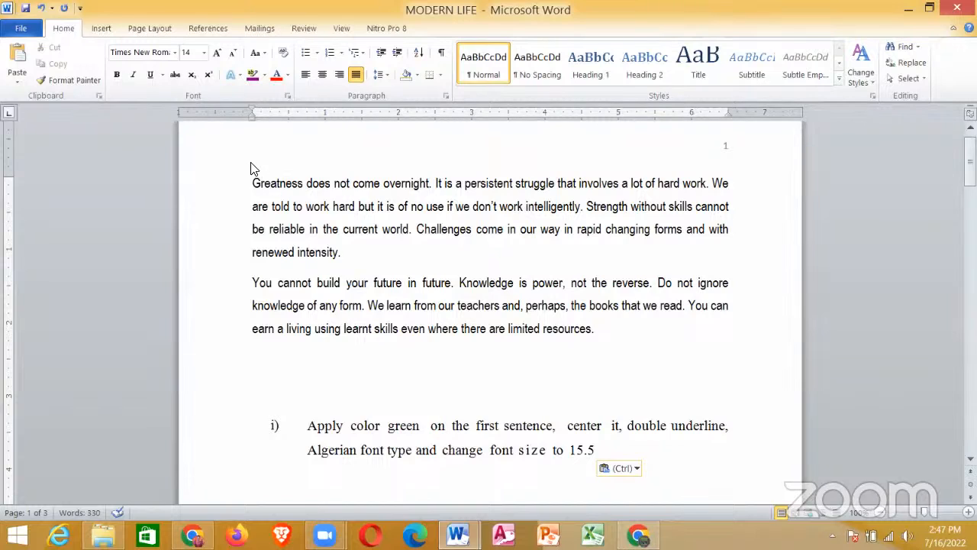
Step: Select the first paragraph of the passage on page one and apply a double underline to it
{"action": "left_click_drag", "start_coordinate": [255, 183], "coordinate": [312, 208]}
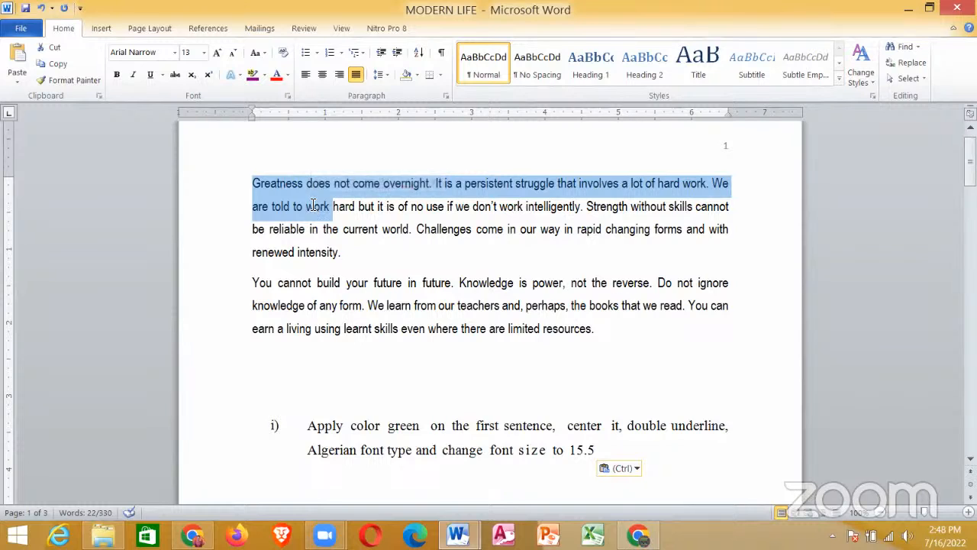
{"action": "left_click", "coordinate": [313, 206]}
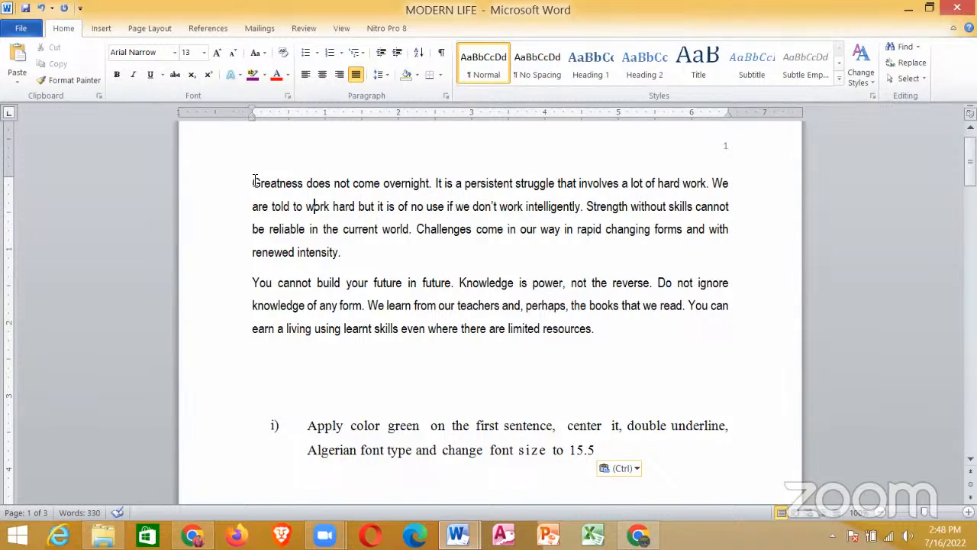
{"action": "left_click_drag", "start_coordinate": [254, 183], "coordinate": [280, 184]}
{"action": "left_click_drag", "start_coordinate": [311, 215], "coordinate": [356, 262]}
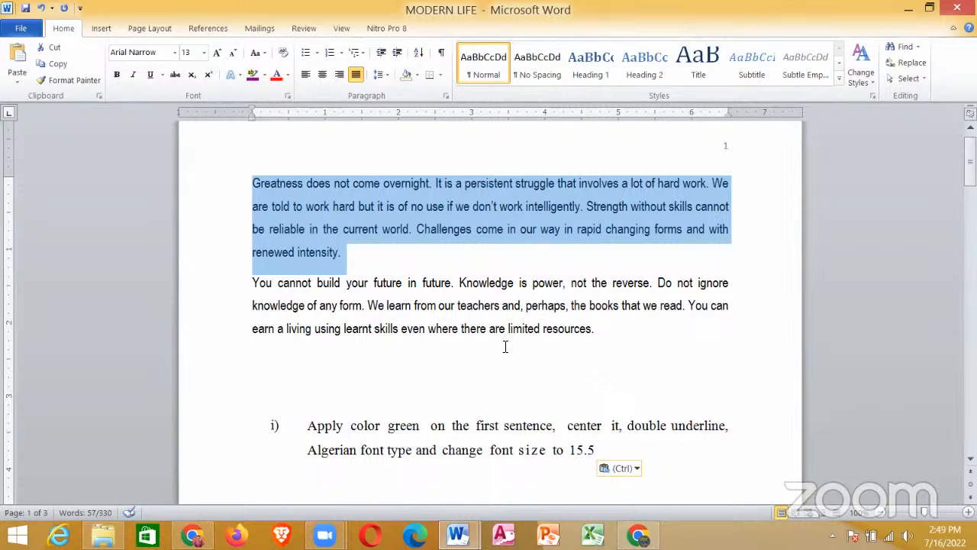
{"action": "left_click", "coordinate": [150, 29]}
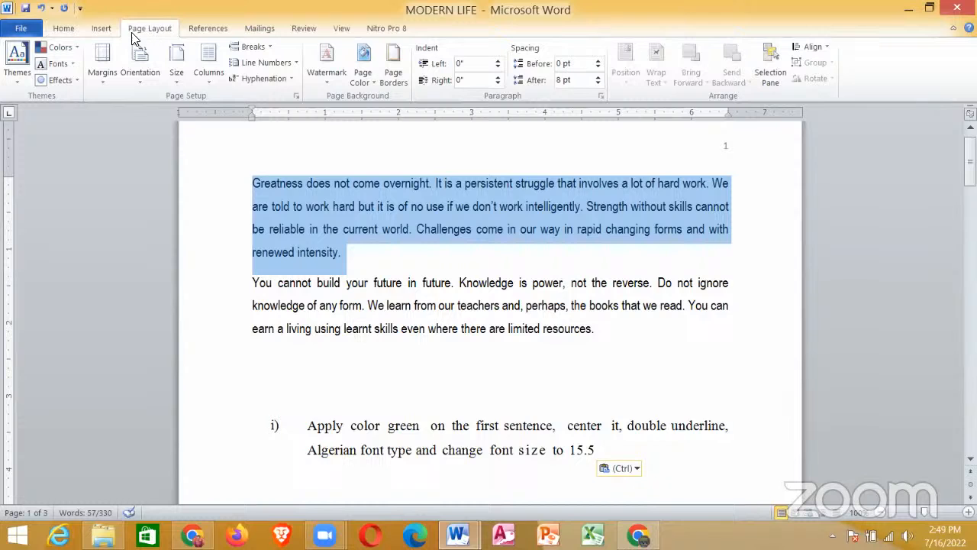
{"action": "left_click", "coordinate": [97, 29]}
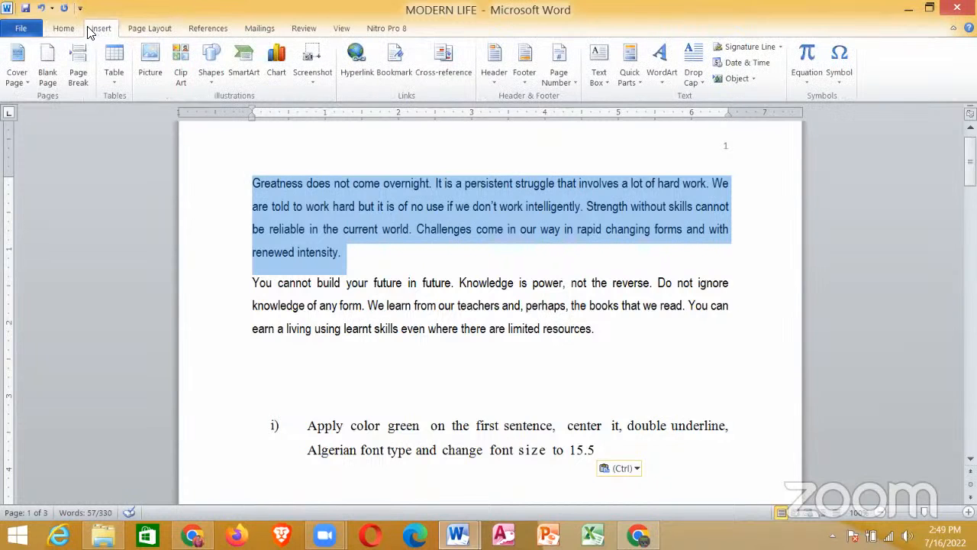
{"action": "left_click", "coordinate": [65, 29]}
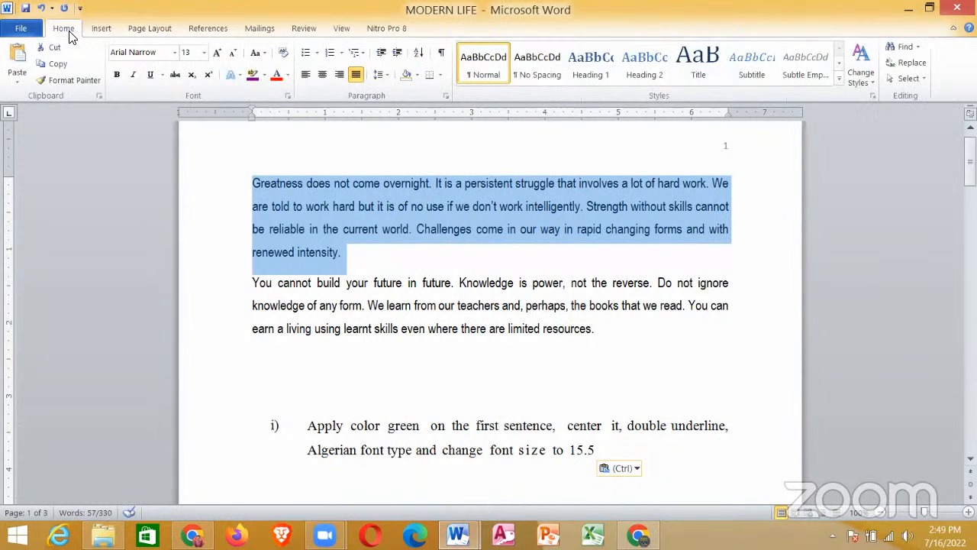
{"action": "left_click", "coordinate": [162, 75]}
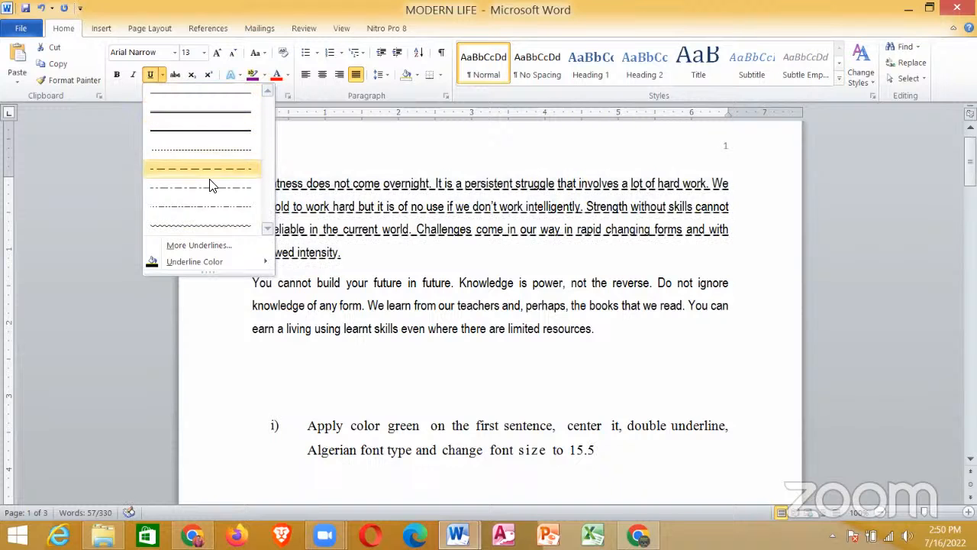
{"action": "left_click", "coordinate": [219, 120]}
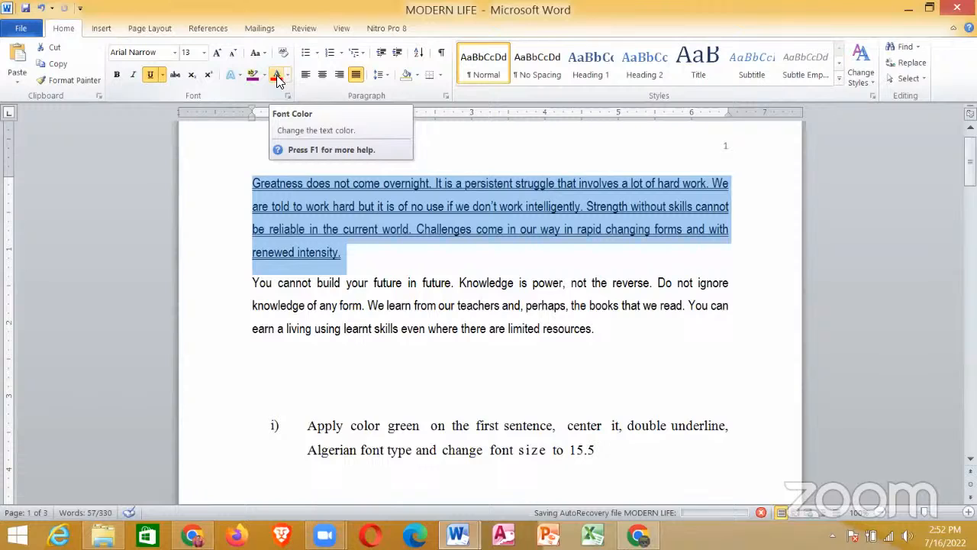
Step: Change the font color of the whole first paragraph on page one to the standard green
{"action": "left_click", "coordinate": [279, 80]}
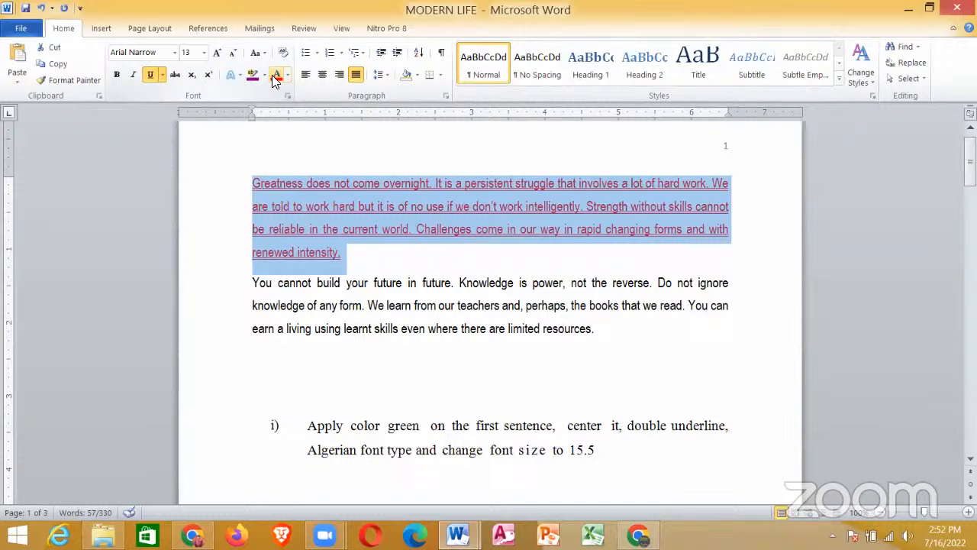
{"action": "left_click", "coordinate": [292, 183]}
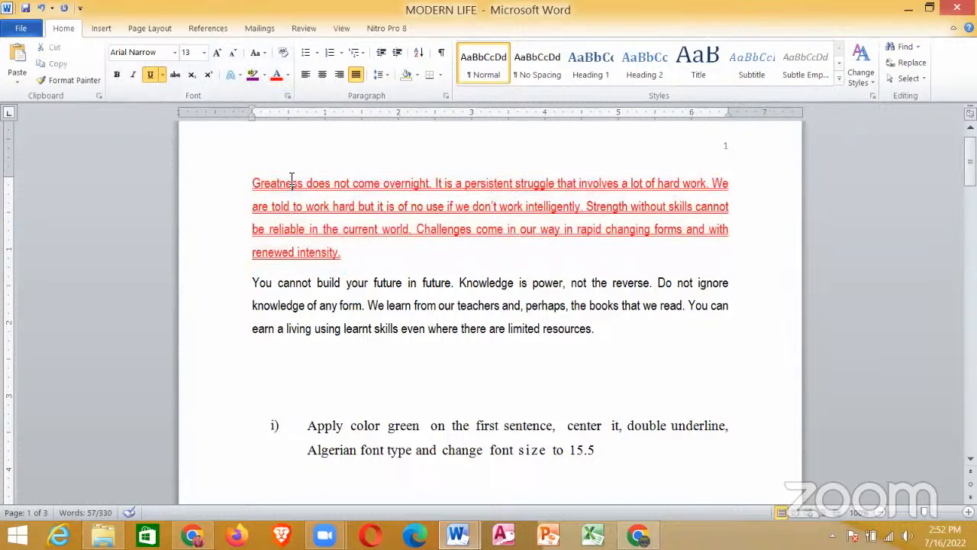
{"action": "left_click_drag", "start_coordinate": [252, 183], "coordinate": [383, 262]}
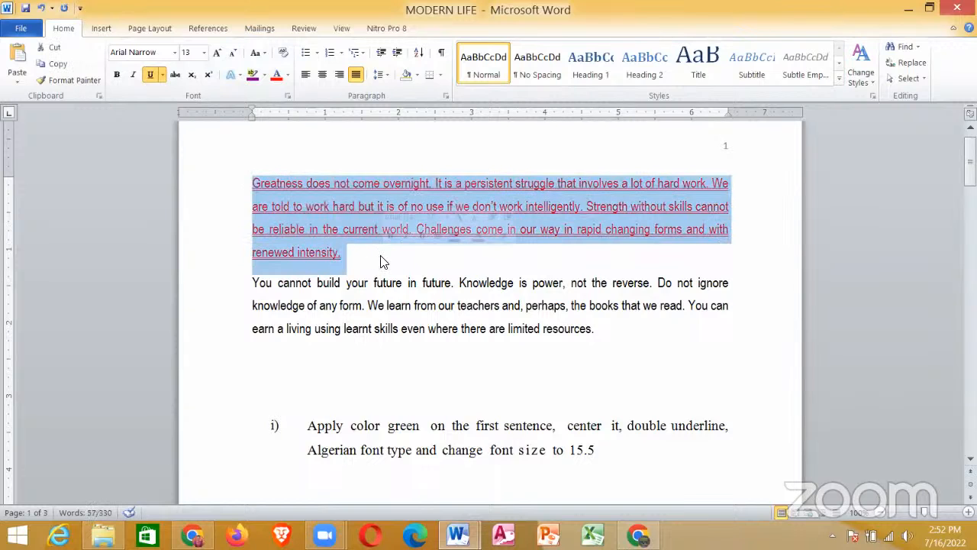
{"action": "left_click", "coordinate": [287, 75]}
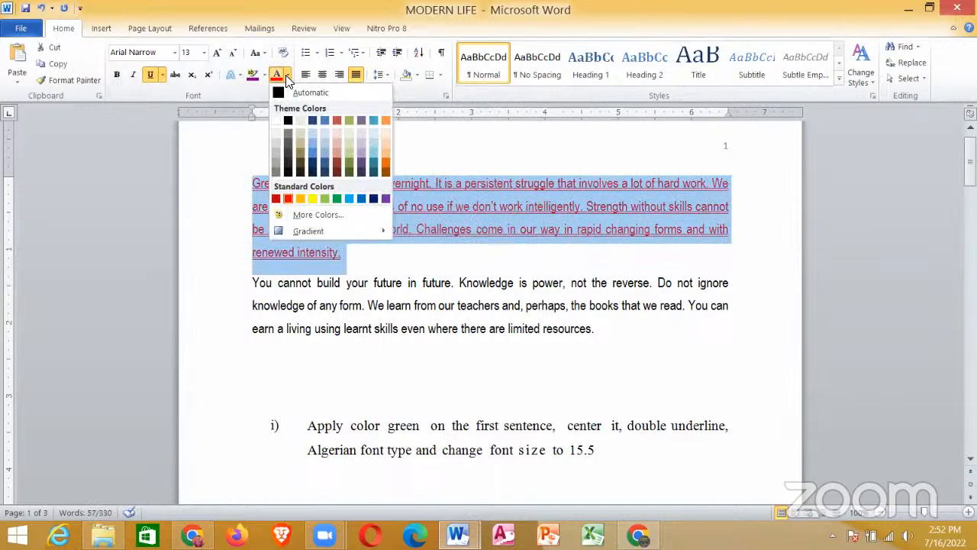
{"action": "left_click", "coordinate": [336, 199]}
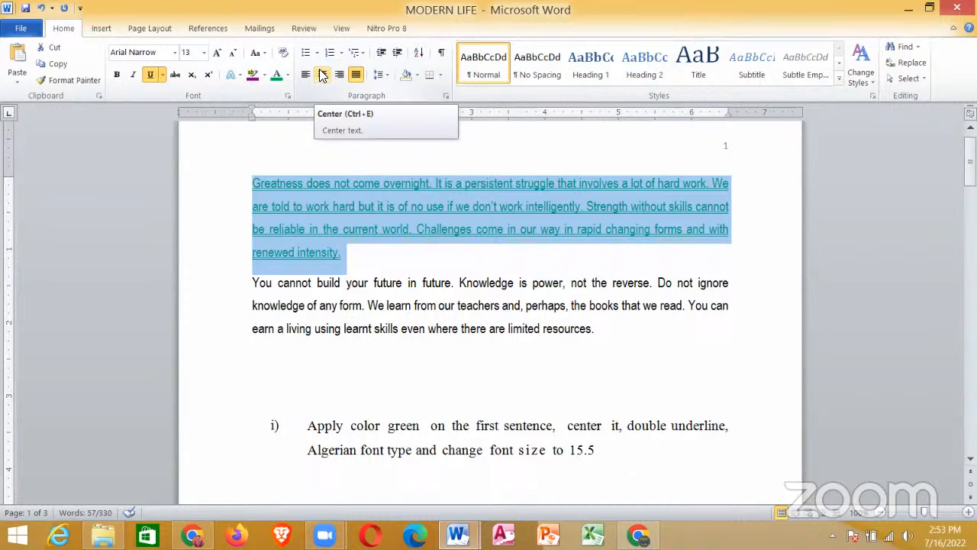
Step: Center the selected first paragraph and change its font to Algerian
{"action": "left_click", "coordinate": [321, 74]}
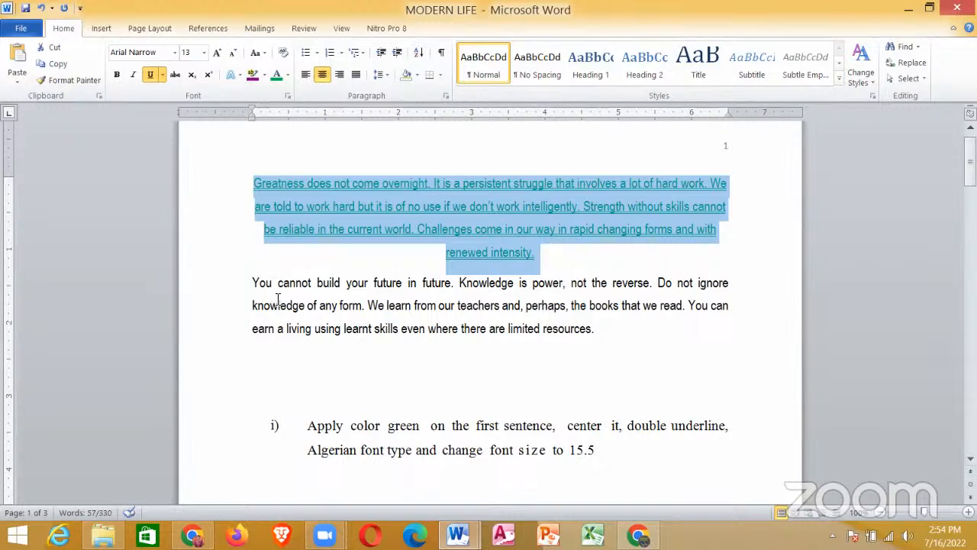
{"action": "left_click", "coordinate": [174, 54]}
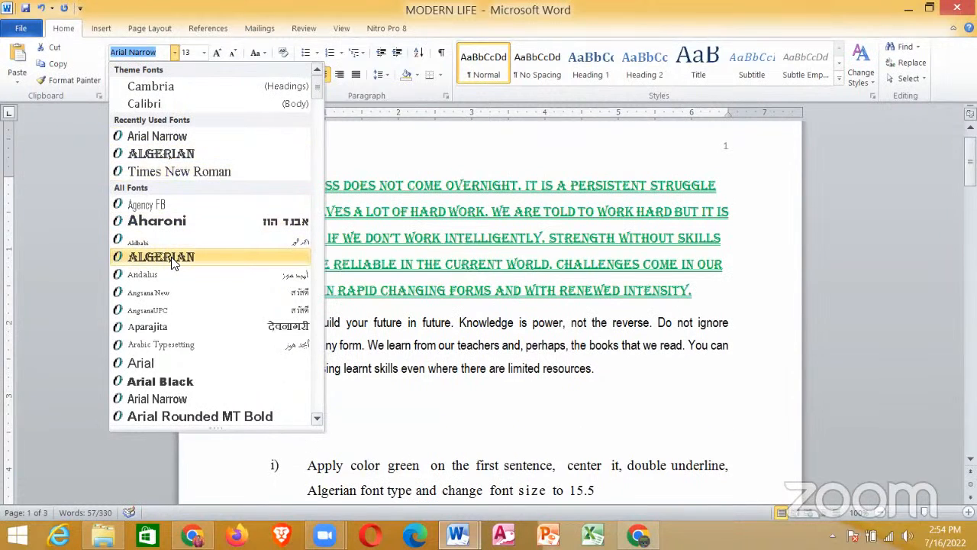
{"action": "left_click", "coordinate": [174, 258]}
Step: Set the font size of the selected first paragraph to 15.5
{"action": "left_click", "coordinate": [195, 55]}
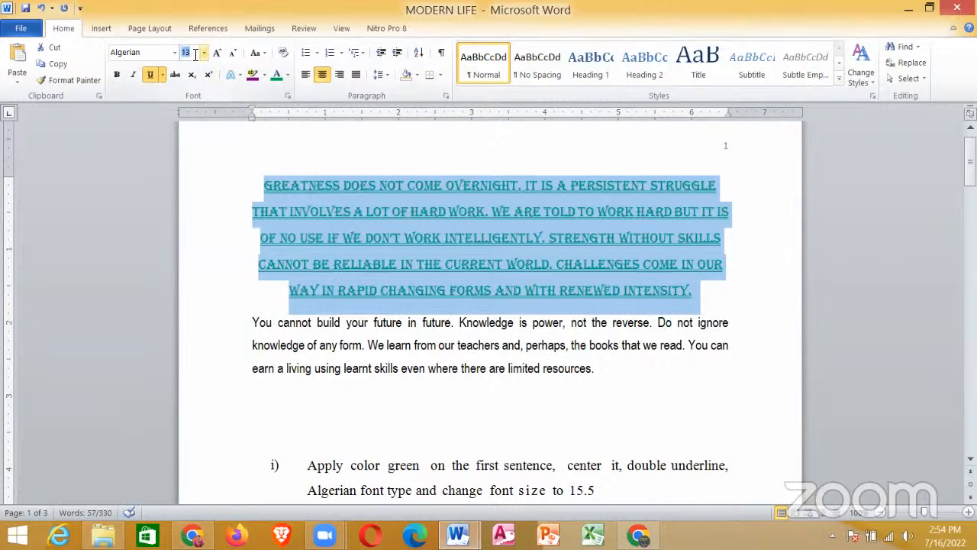
{"action": "type", "text": "15.5"}
{"action": "key", "text": "Return"}
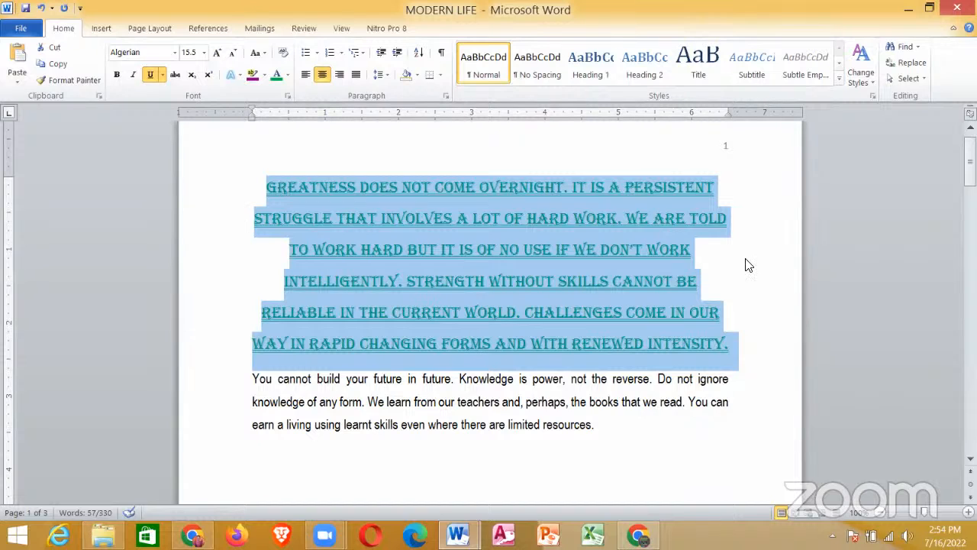
Step: Delete the pasted requirement text below the passage on page one
{"action": "left_click_drag", "start_coordinate": [970, 164], "coordinate": [970, 181]}
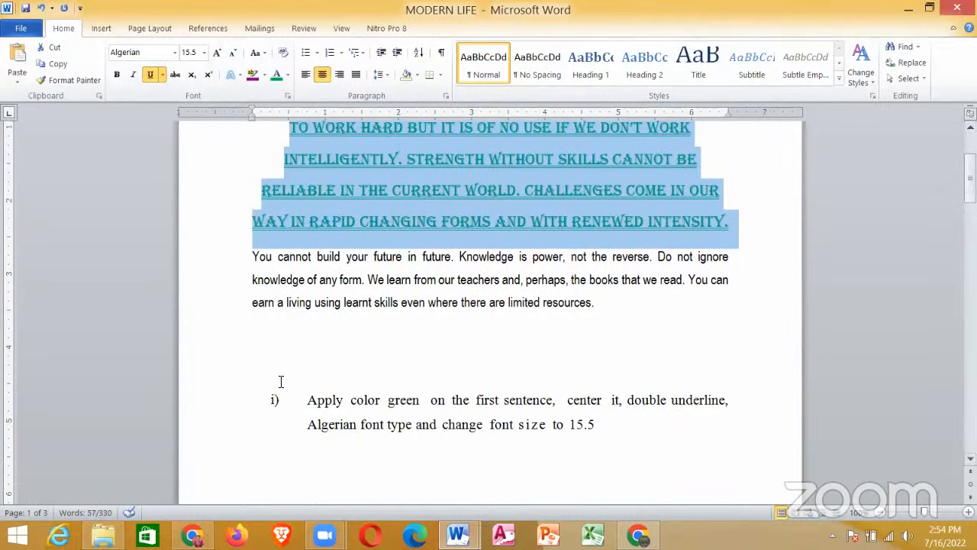
{"action": "left_click_drag", "start_coordinate": [307, 399], "coordinate": [663, 432]}
{"action": "key", "text": "Delete"}
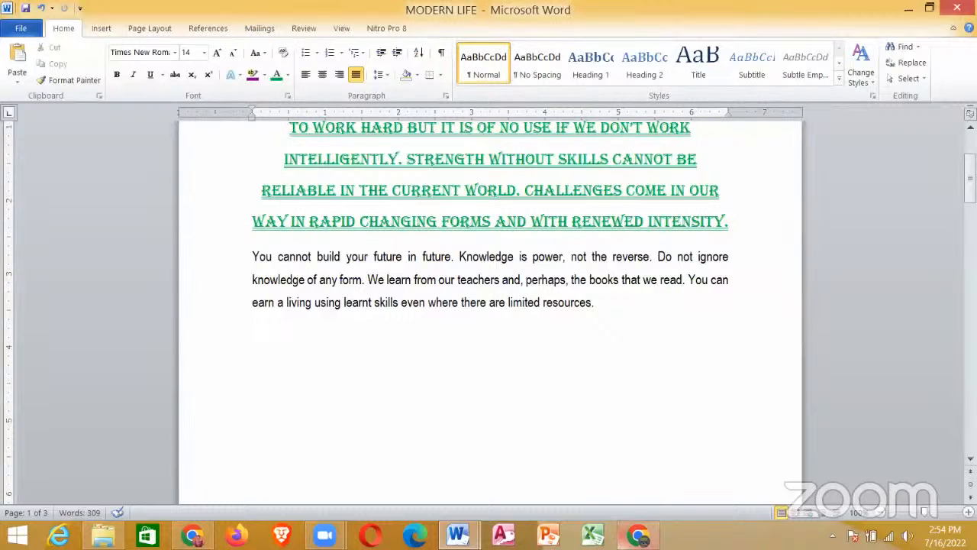
Step: Switch to the seminar document and read requirement v about the body text on page two
{"action": "mouse_move", "coordinate": [458, 535]}
{"action": "left_click", "coordinate": [428, 450]}
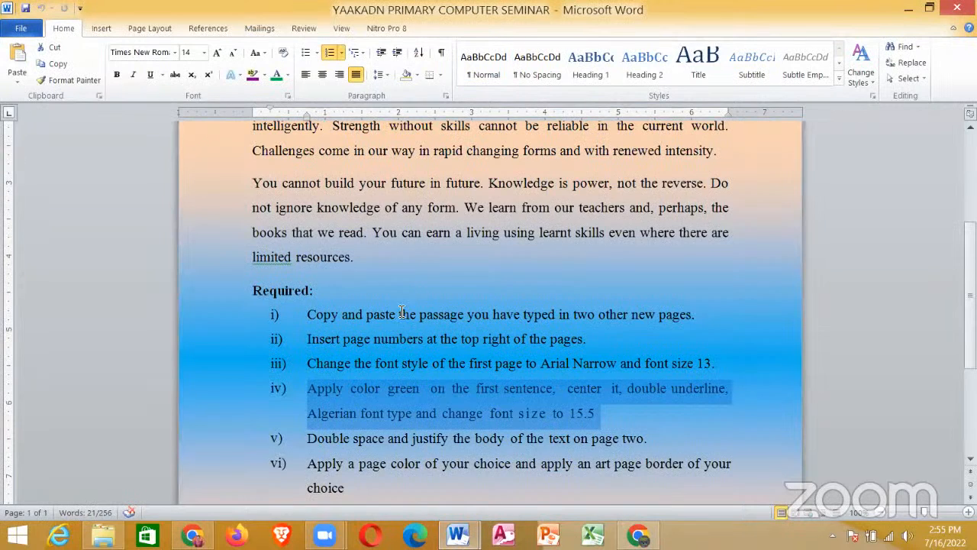
{"action": "left_click", "coordinate": [384, 326]}
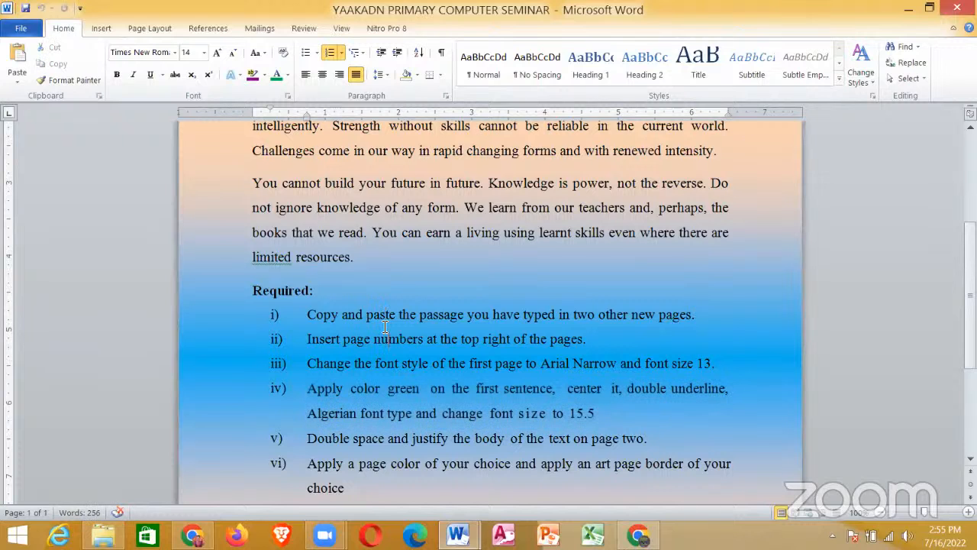
{"action": "scroll", "coordinate": [385, 326], "scroll_direction": "down", "scroll_amount": 2}
{"action": "scroll", "coordinate": [384, 326], "scroll_direction": "down", "scroll_amount": 1}
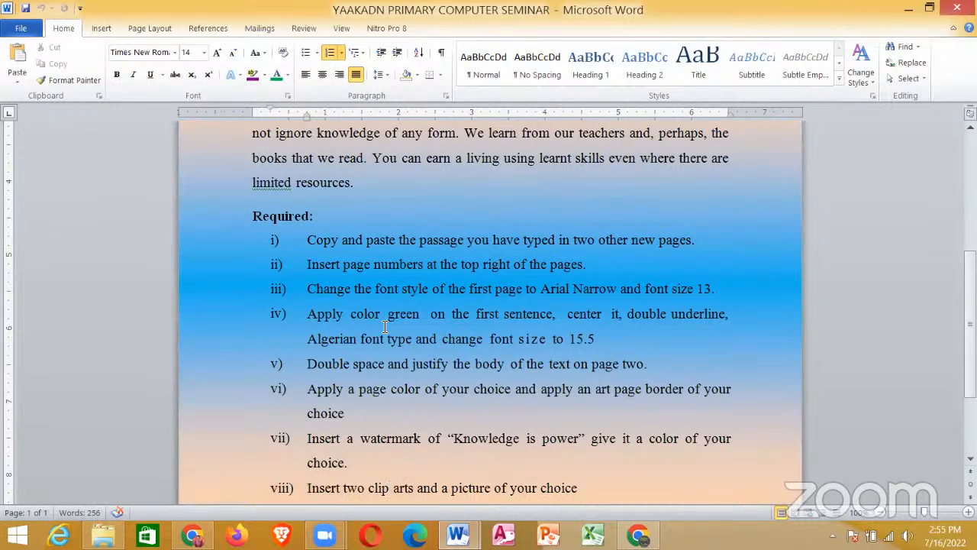
{"action": "scroll", "coordinate": [390, 487], "scroll_direction": "down", "scroll_amount": 1}
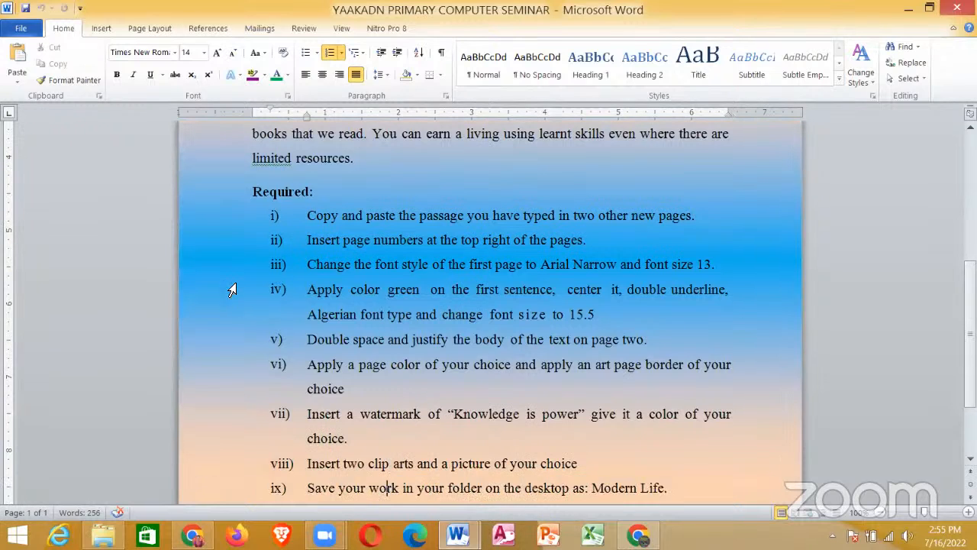
{"action": "left_click_drag", "start_coordinate": [298, 344], "coordinate": [654, 355]}
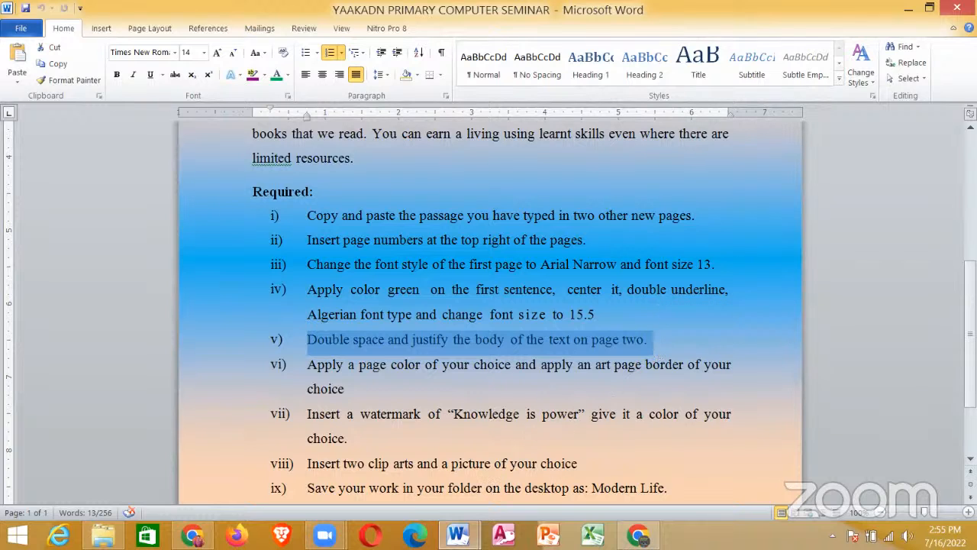
Step: Recheck requirement v against page two of the MODERN LIFE document, and select both paragraphs of the passage on that page
{"action": "mouse_move", "coordinate": [458, 534]}
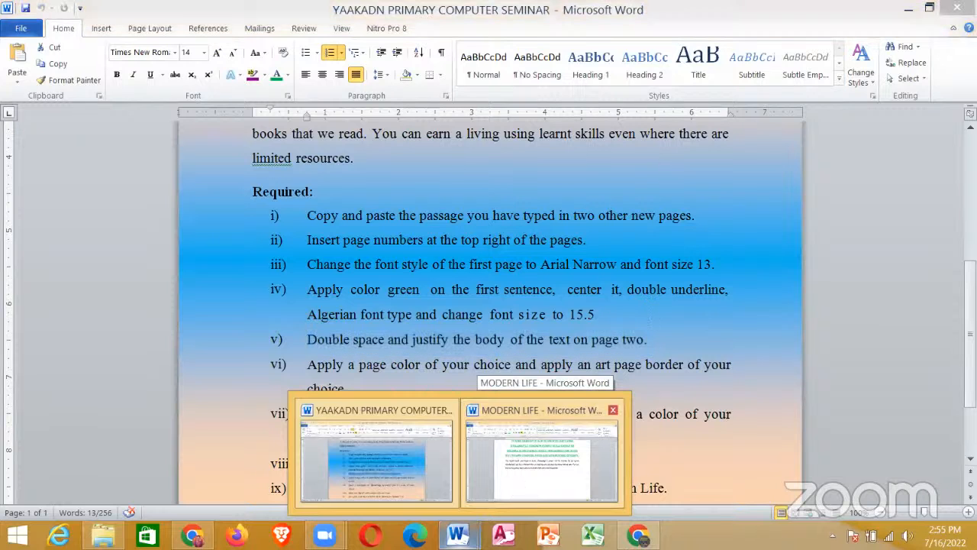
{"action": "left_click", "coordinate": [542, 458]}
{"action": "scroll", "coordinate": [488, 305], "scroll_direction": "down", "scroll_amount": 10}
{"action": "scroll", "coordinate": [489, 305], "scroll_direction": "down", "scroll_amount": 2}
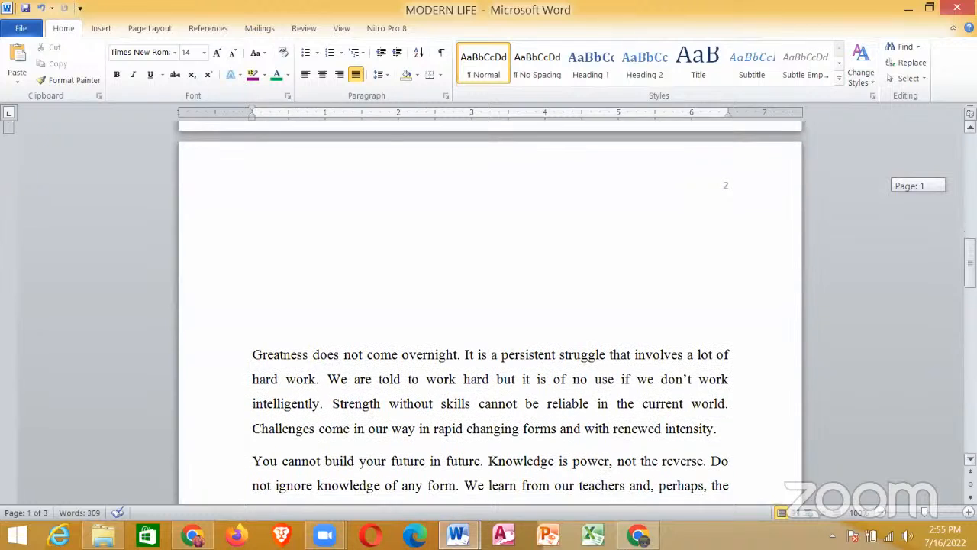
{"action": "scroll", "coordinate": [488, 305], "scroll_direction": "down", "scroll_amount": 3}
{"action": "scroll", "coordinate": [724, 163], "scroll_direction": "up", "scroll_amount": 1}
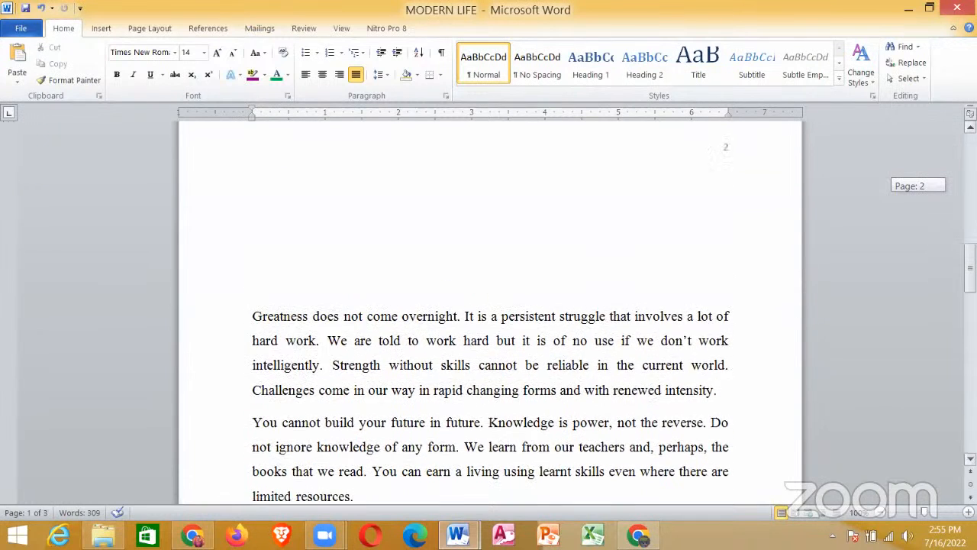
{"action": "scroll", "coordinate": [724, 163], "scroll_direction": "down", "scroll_amount": 2}
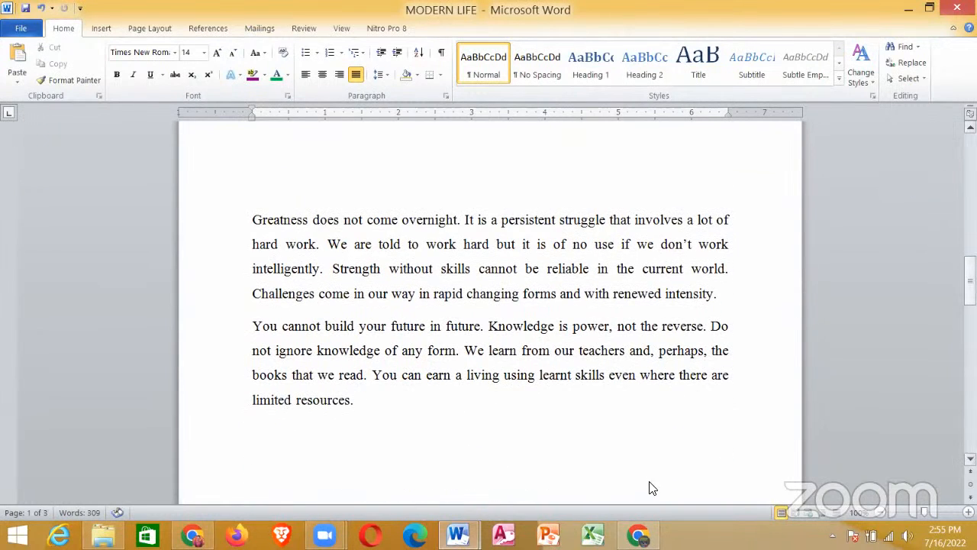
{"action": "mouse_move", "coordinate": [458, 535]}
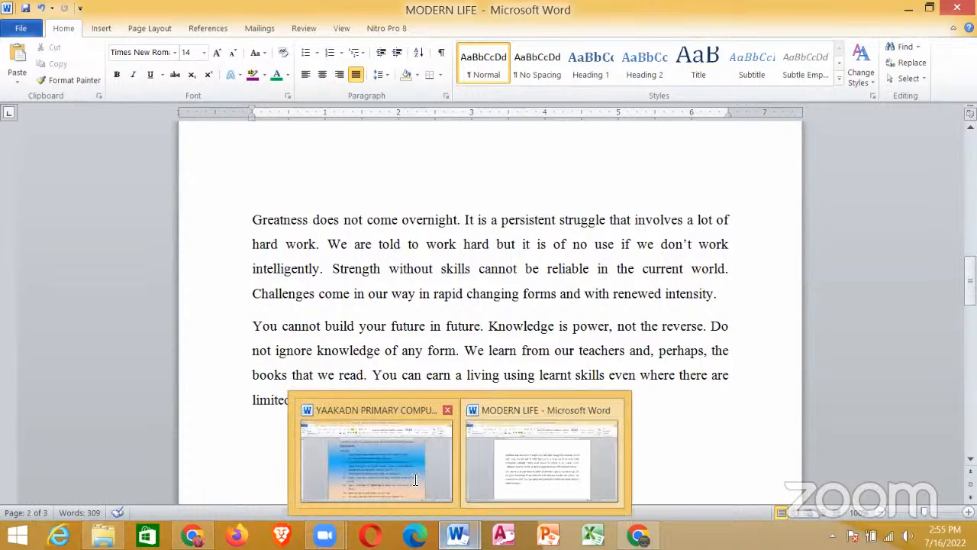
{"action": "left_click", "coordinate": [375, 461]}
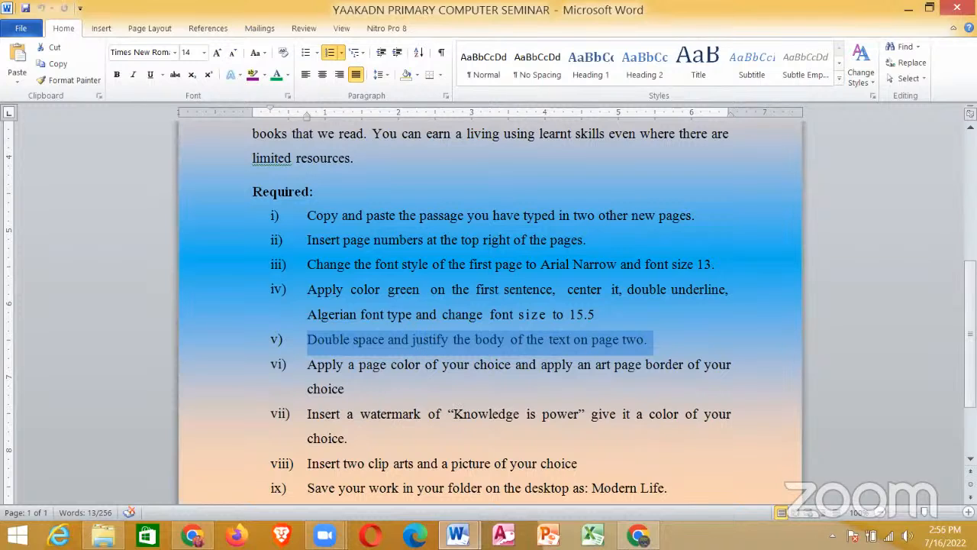
{"action": "mouse_move", "coordinate": [458, 534]}
{"action": "left_click", "coordinate": [524, 478]}
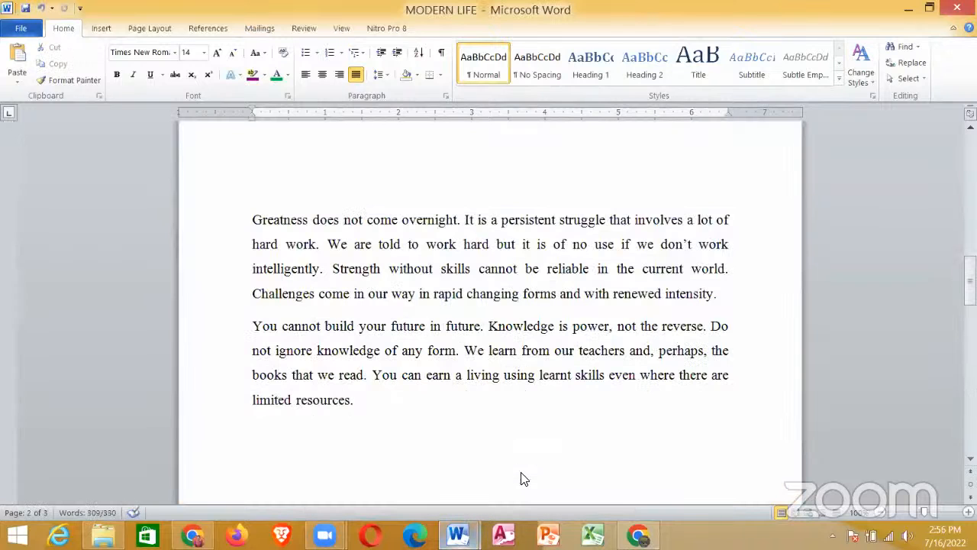
{"action": "left_click_drag", "start_coordinate": [364, 402], "coordinate": [235, 208]}
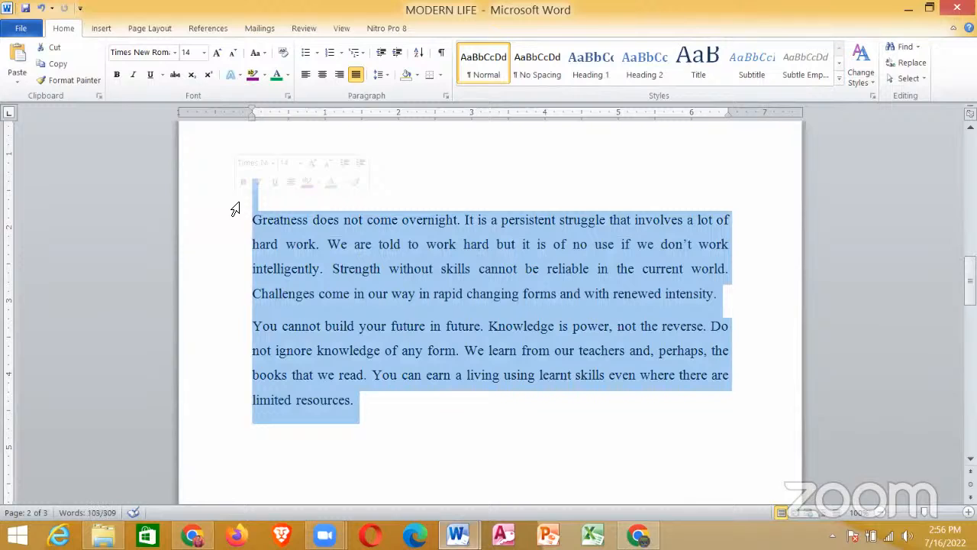
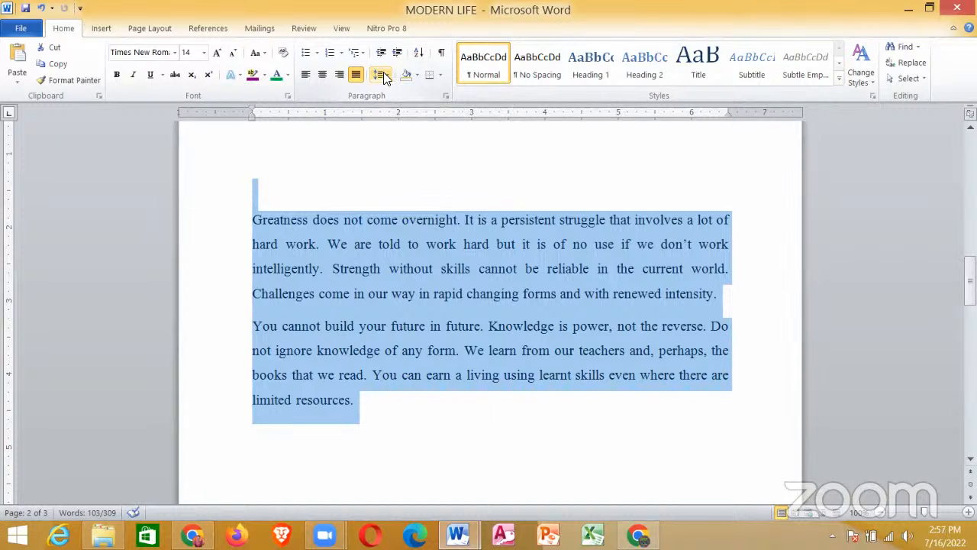
Step: Set the line spacing of the selected passage on page two to 2.0
{"action": "left_click", "coordinate": [382, 75]}
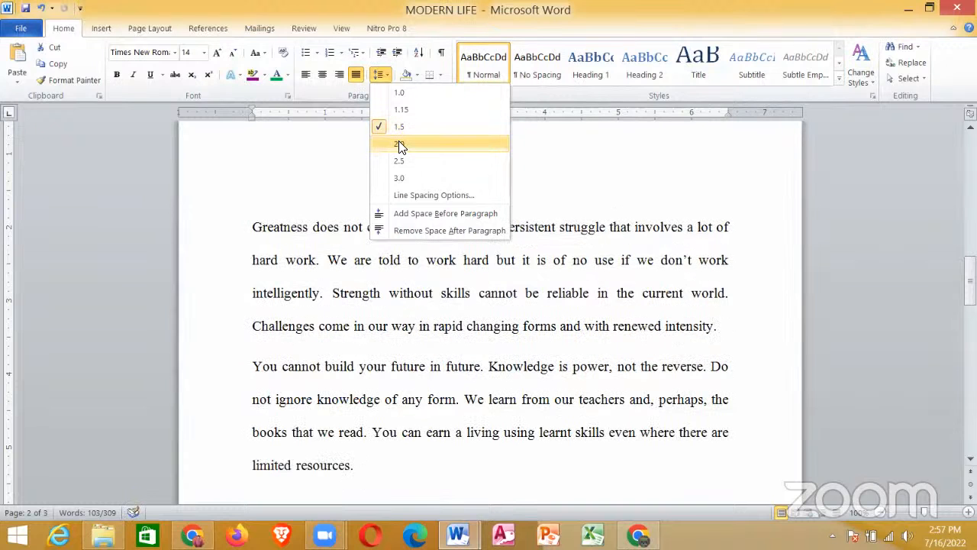
{"action": "left_click", "coordinate": [400, 145]}
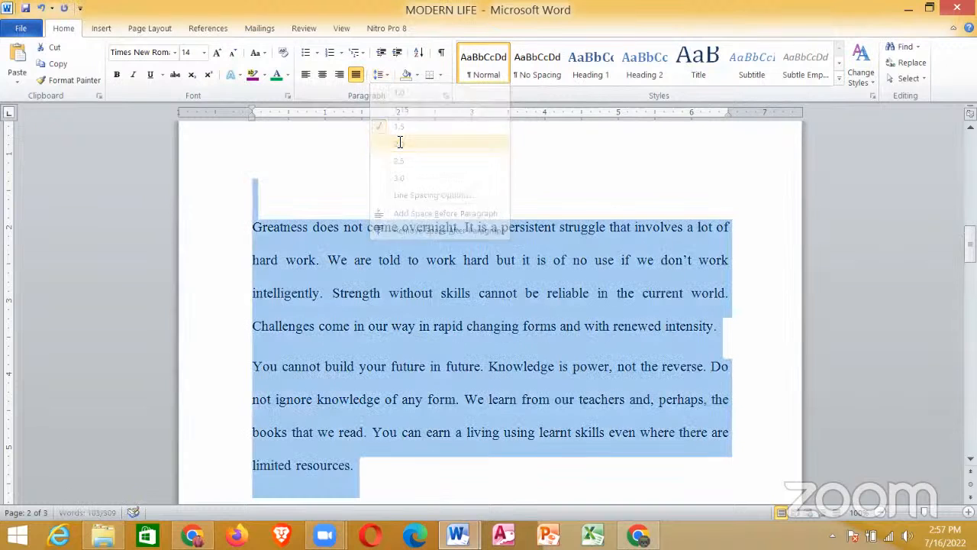
{"action": "left_click", "coordinate": [387, 75]}
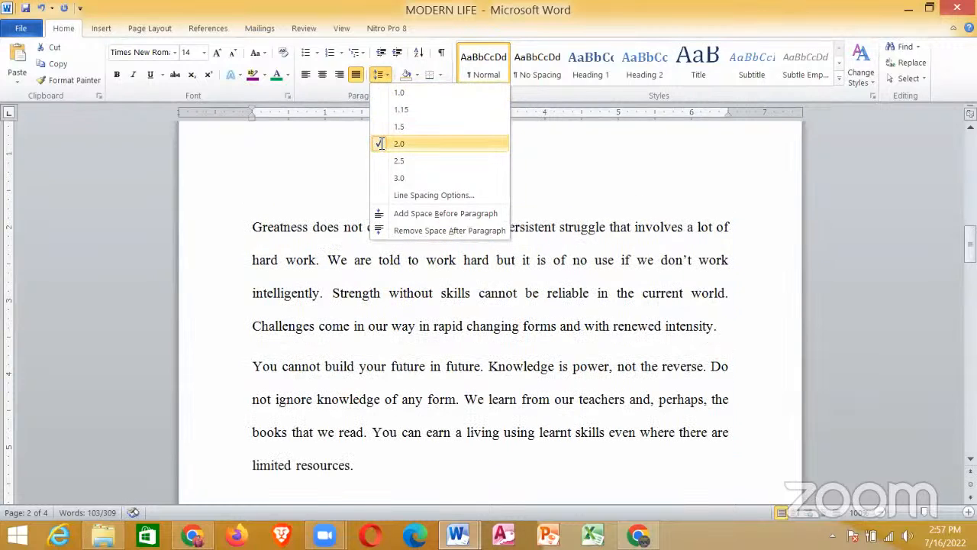
{"action": "left_click", "coordinate": [381, 147]}
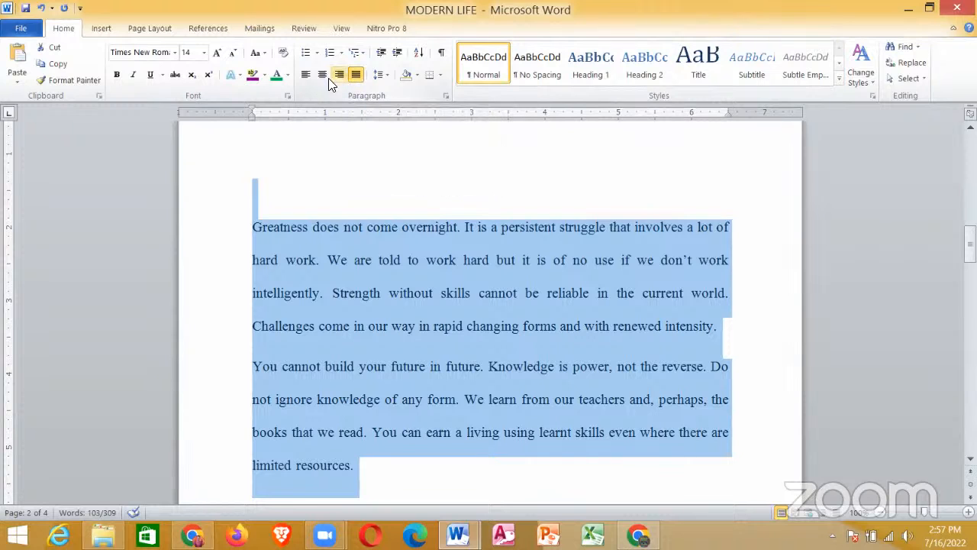
Step: Try left and centre alignment on the selected page-two passage, and justify it again
{"action": "left_click", "coordinate": [306, 77]}
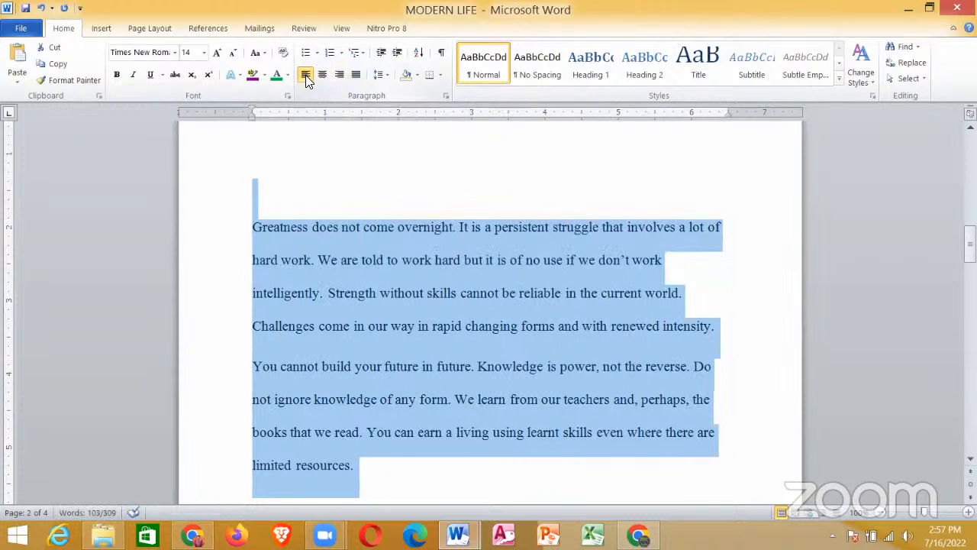
{"action": "left_click", "coordinate": [321, 77]}
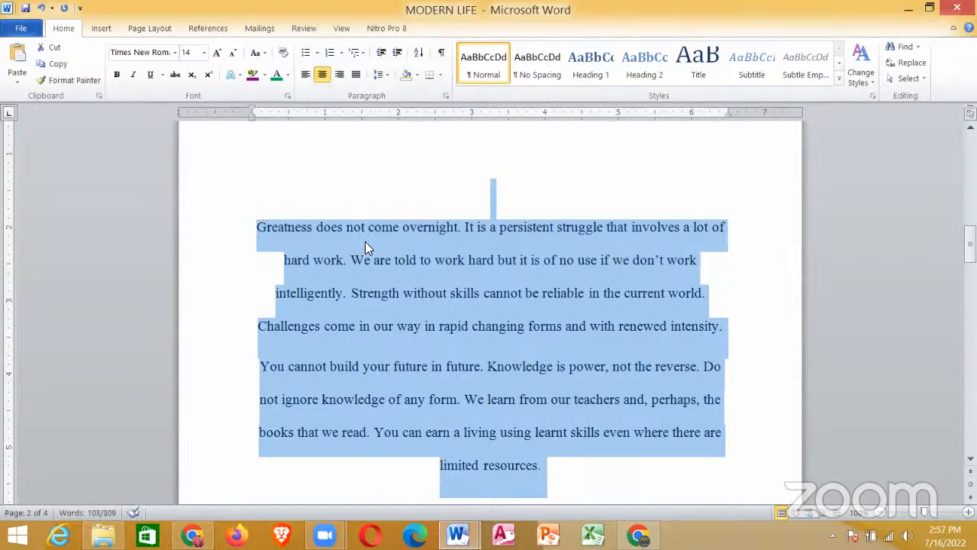
{"action": "left_click", "coordinate": [357, 76]}
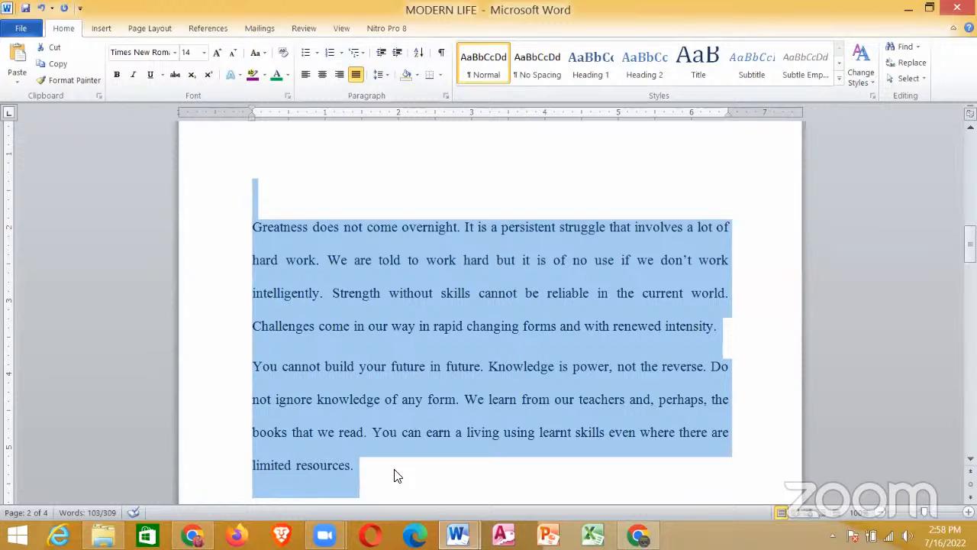
Step: Switch to the seminar document, read requirement vi on page colour and art border, and return to the MODERN LIFE document
{"action": "left_click", "coordinate": [426, 491]}
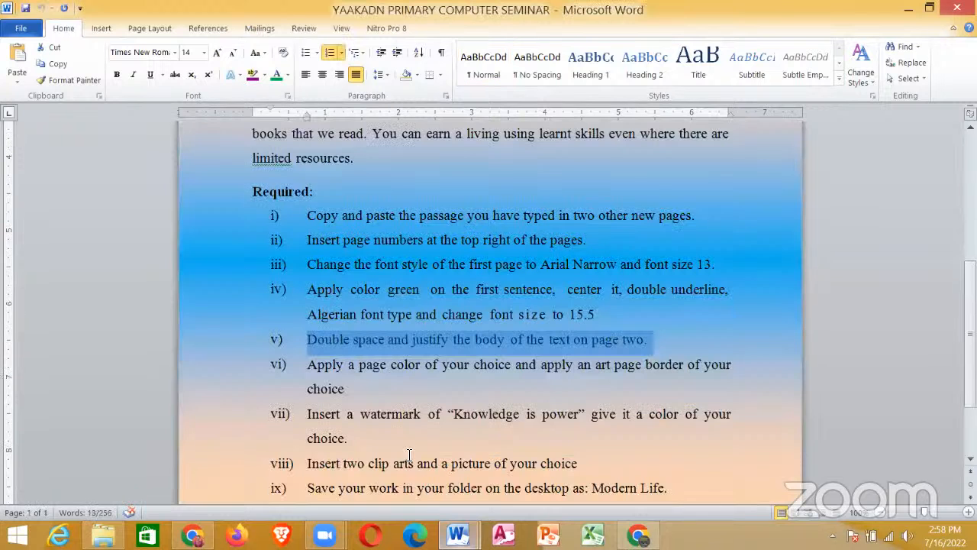
{"action": "left_click", "coordinate": [304, 365]}
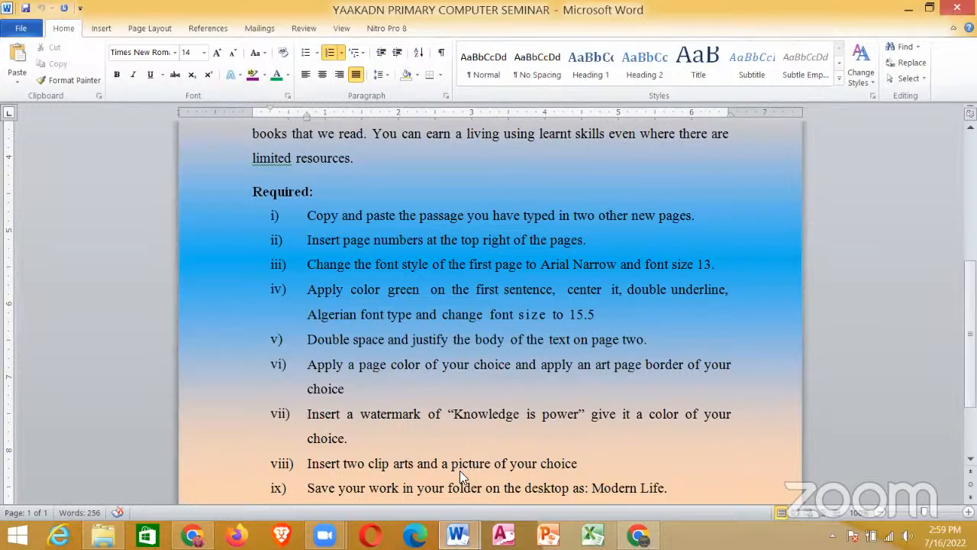
{"action": "mouse_move", "coordinate": [458, 535]}
{"action": "left_click", "coordinate": [543, 473]}
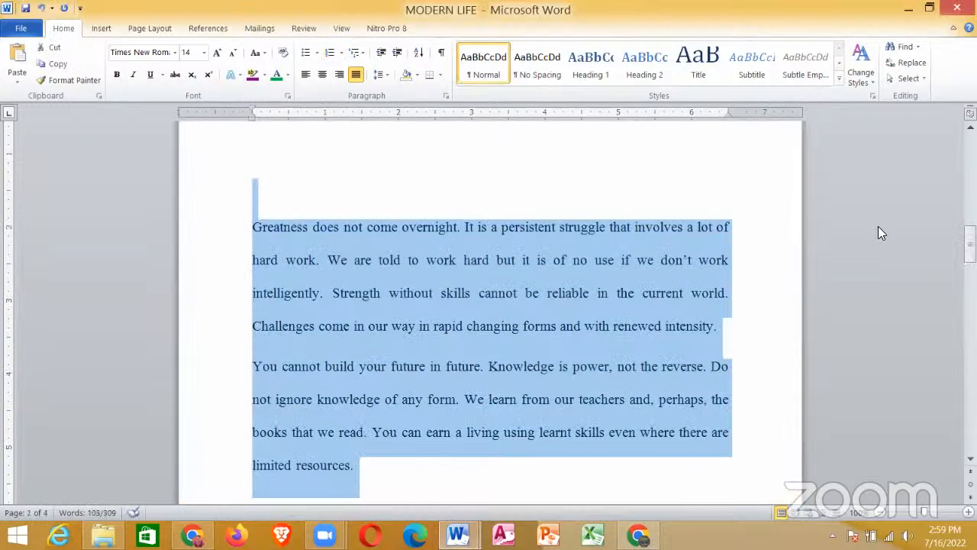
Step: Demonstrate left, centre and right alignment on the selected page-two passage, finishing with the text justified
{"action": "left_click_drag", "start_coordinate": [969, 242], "coordinate": [969, 247]}
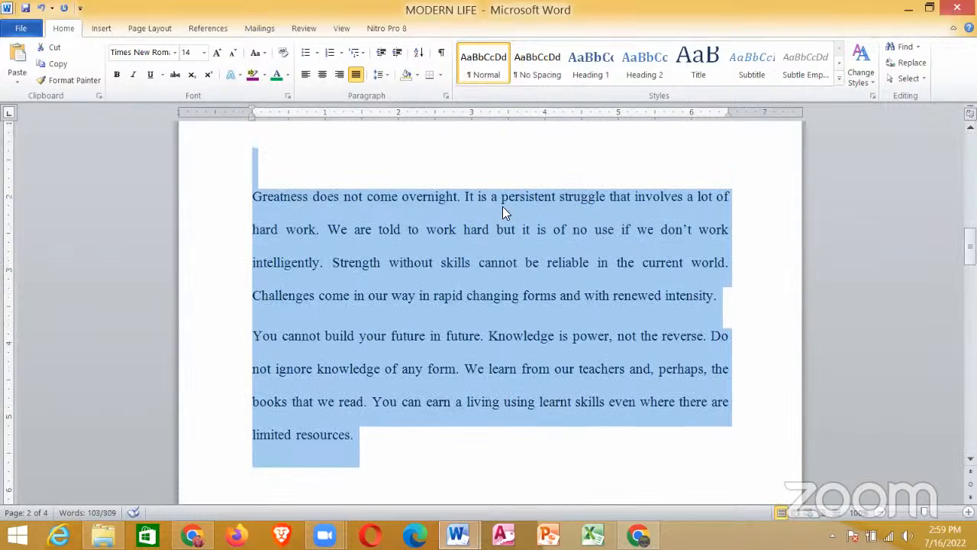
{"action": "left_click", "coordinate": [305, 74]}
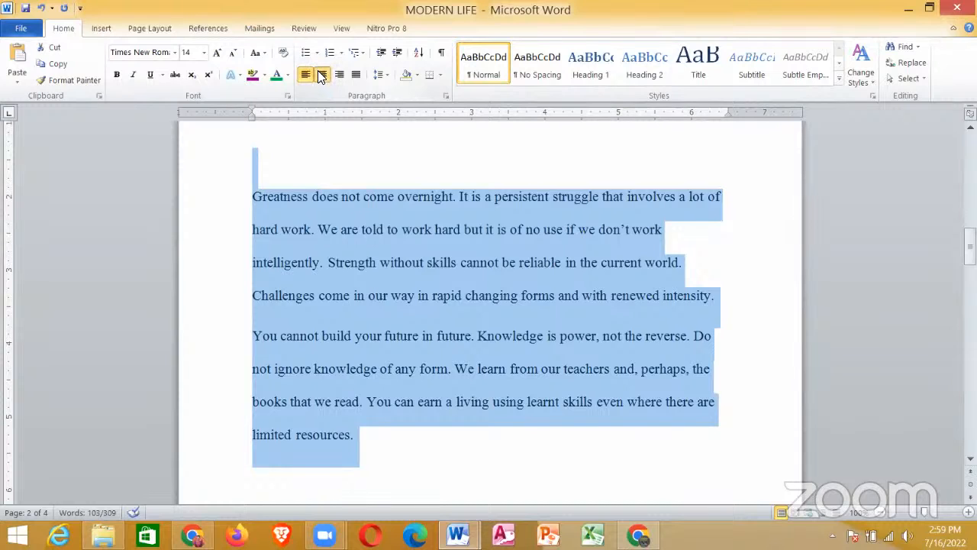
{"action": "left_click", "coordinate": [321, 74]}
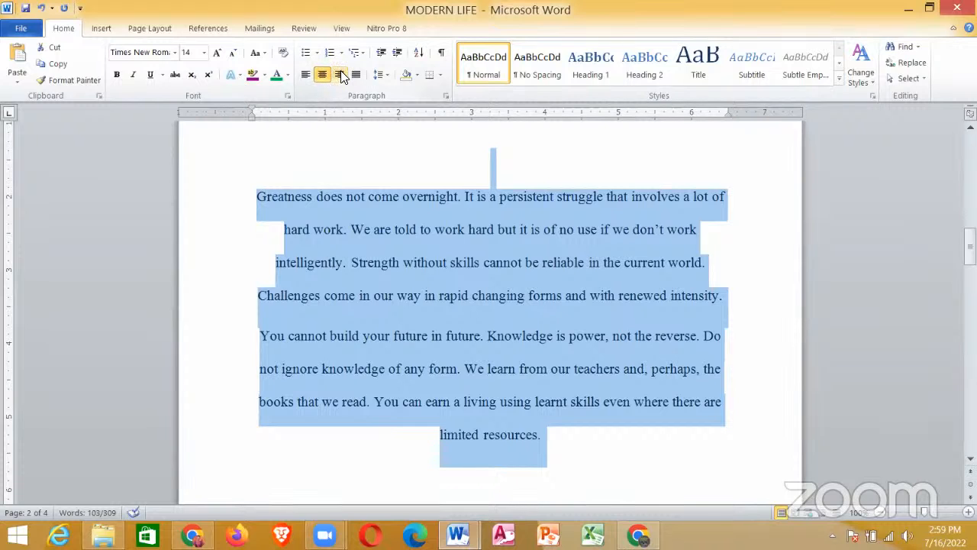
{"action": "left_click", "coordinate": [340, 75]}
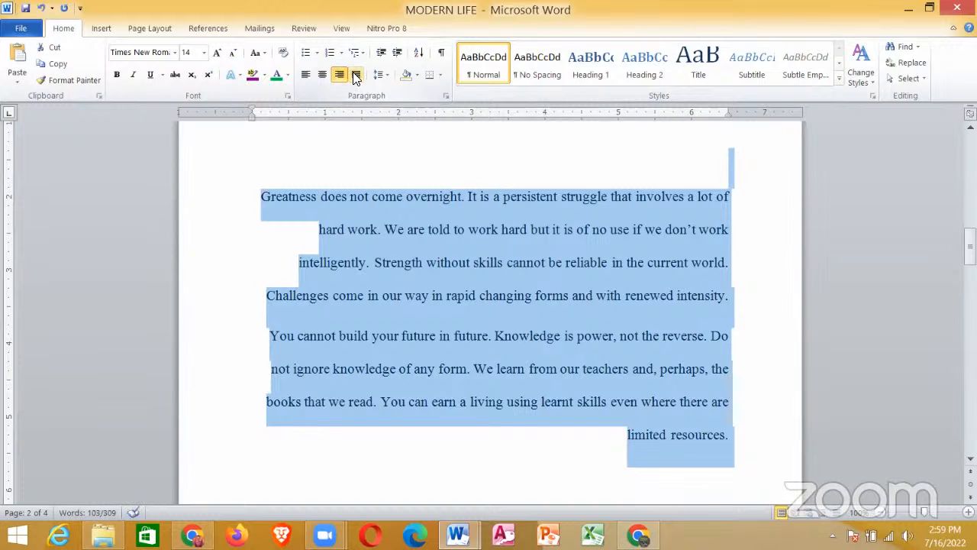
{"action": "left_click", "coordinate": [356, 75]}
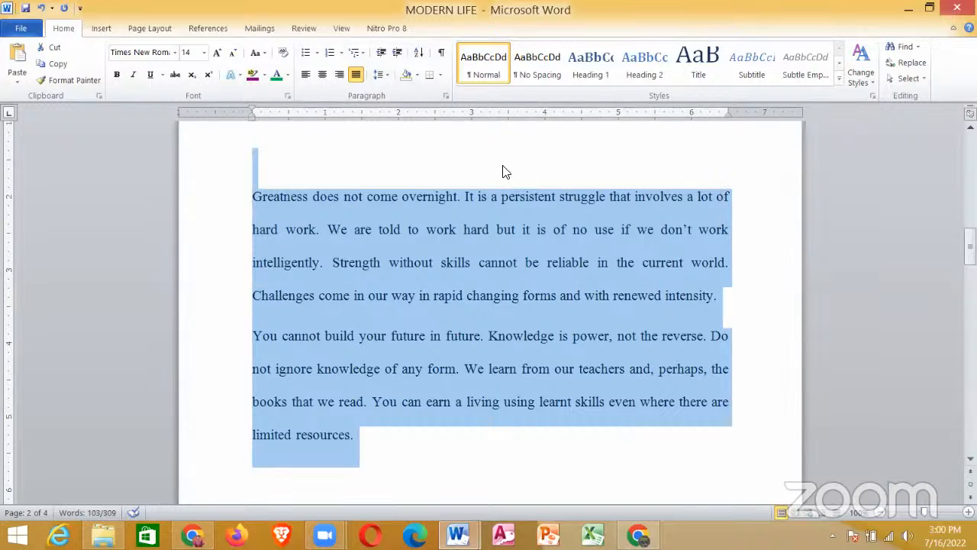
{"action": "left_click", "coordinate": [309, 80]}
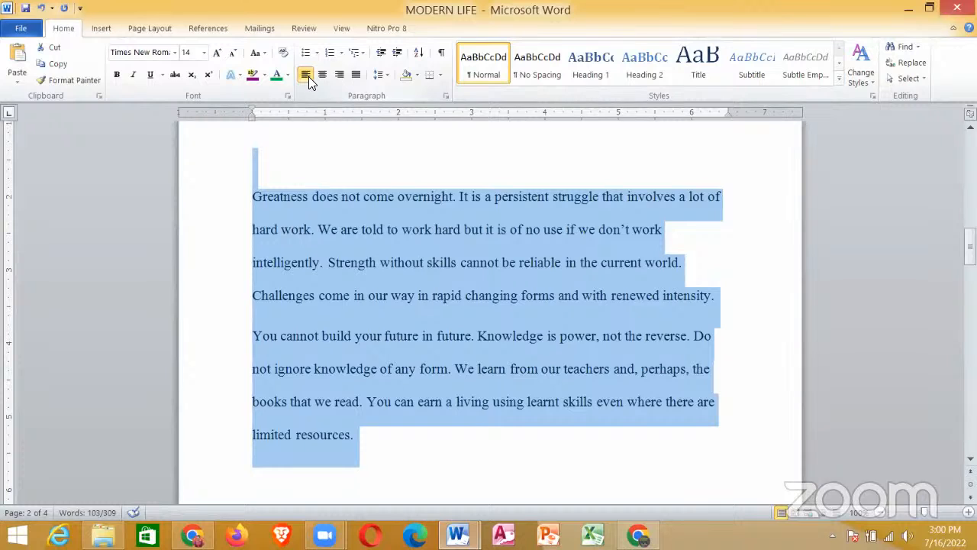
{"action": "left_click", "coordinate": [322, 79]}
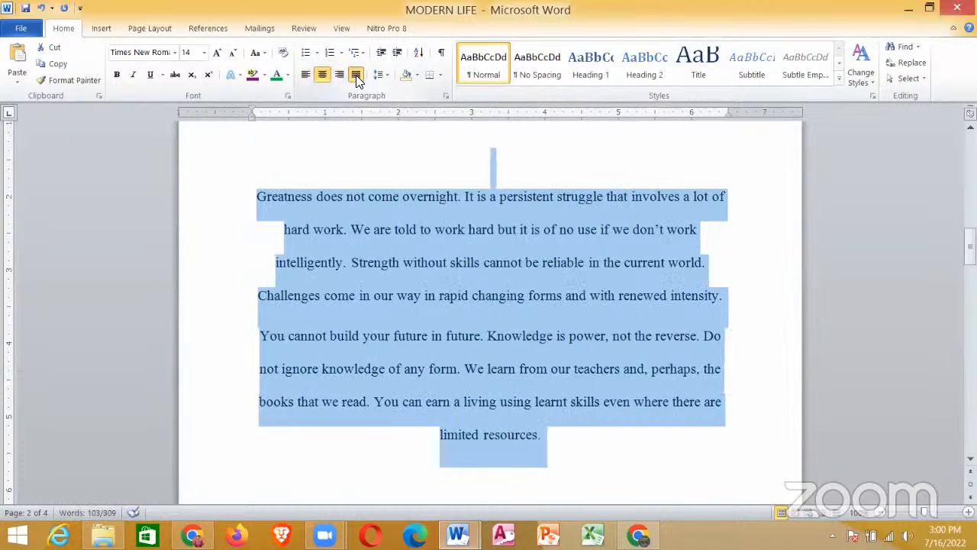
{"action": "left_click", "coordinate": [356, 77]}
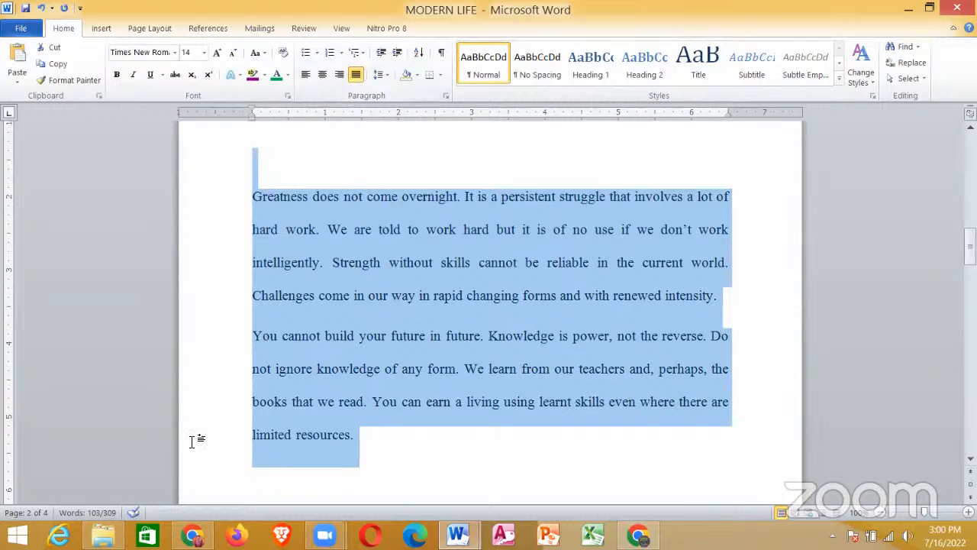
Step: Switch to the seminar document and highlight the words "an art page border" in requirement vi
{"action": "mouse_move", "coordinate": [458, 534]}
{"action": "left_click", "coordinate": [418, 455]}
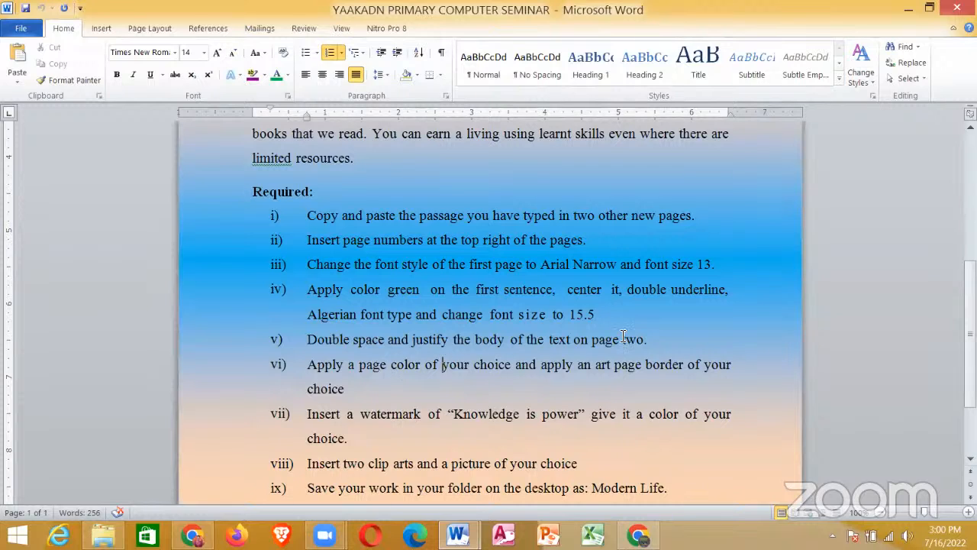
{"action": "left_click_drag", "start_coordinate": [590, 364], "coordinate": [664, 365]}
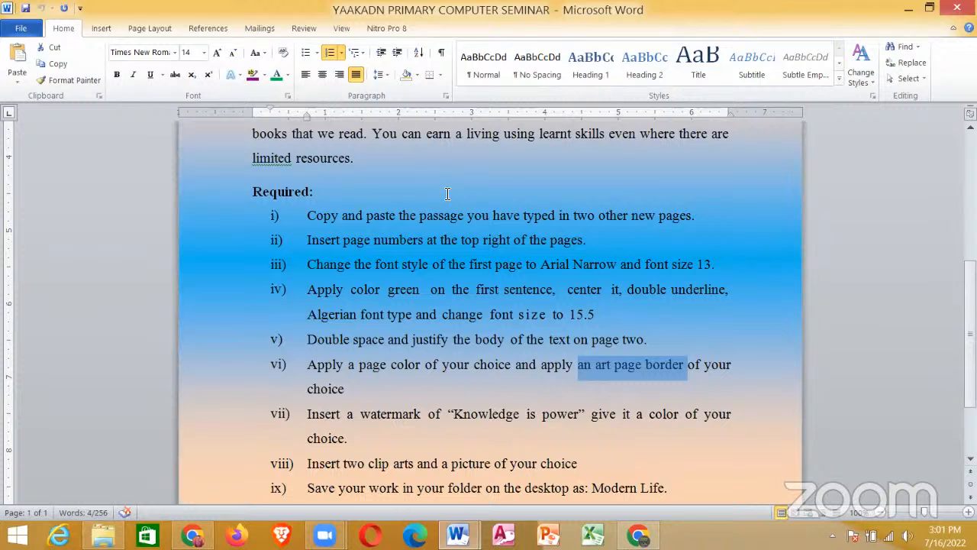
Step: Return to the MODERN LIFE document and set its page color to Orange, Accent 6, Lighter 80%
{"action": "key", "text": "alt+Tab"}
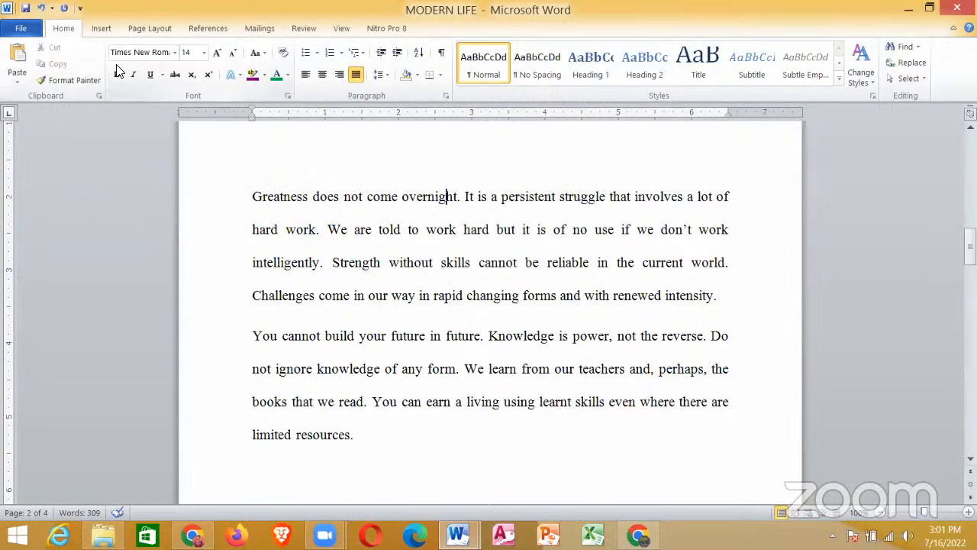
{"action": "left_click", "coordinate": [100, 29]}
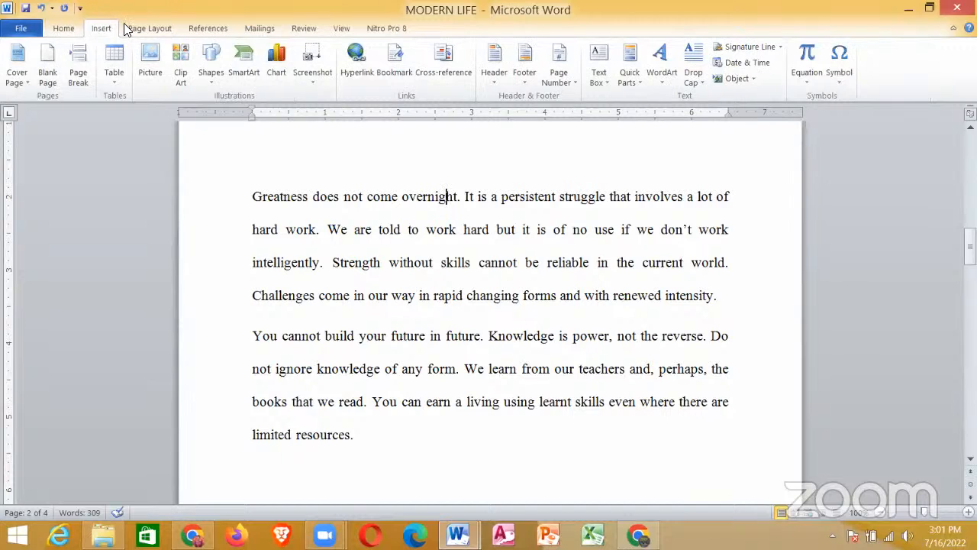
{"action": "left_click", "coordinate": [130, 28]}
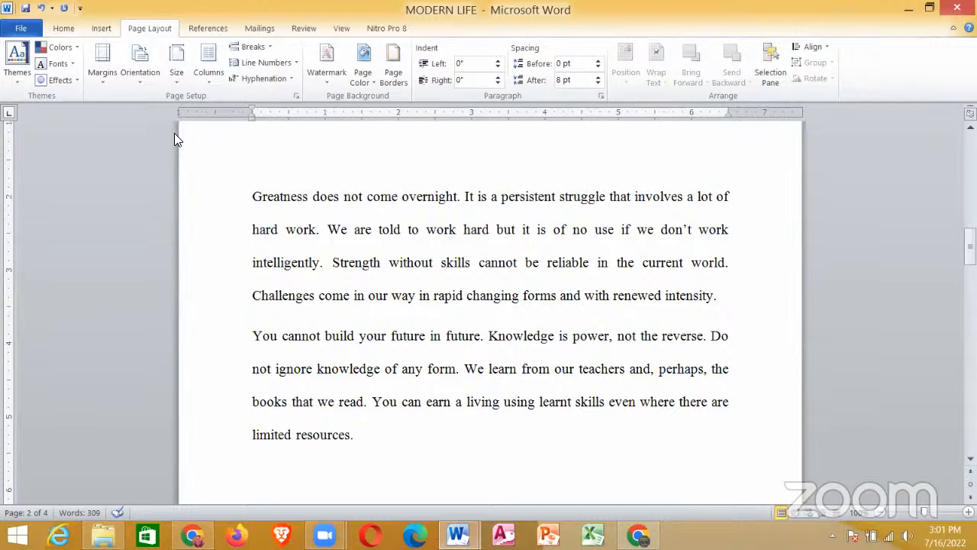
{"action": "left_click", "coordinate": [370, 79]}
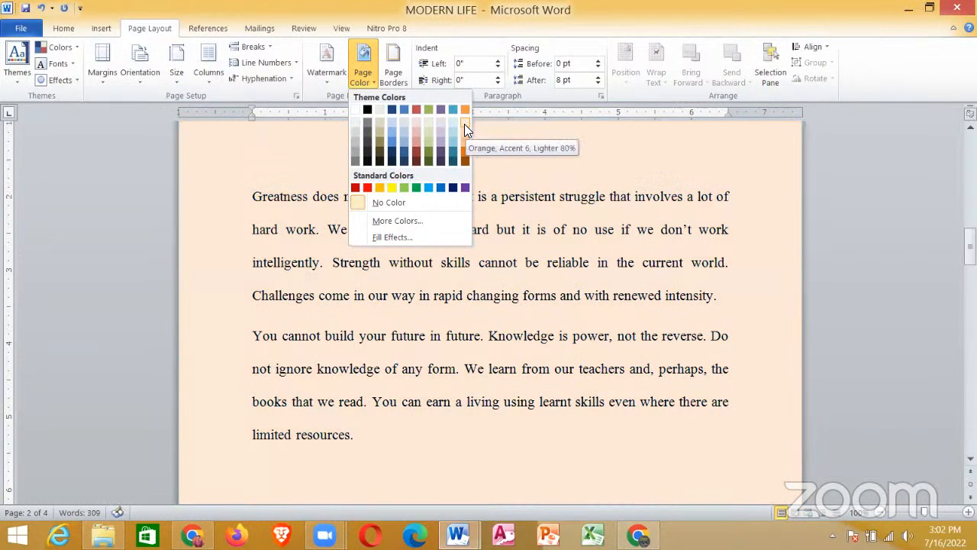
{"action": "left_click", "coordinate": [464, 124]}
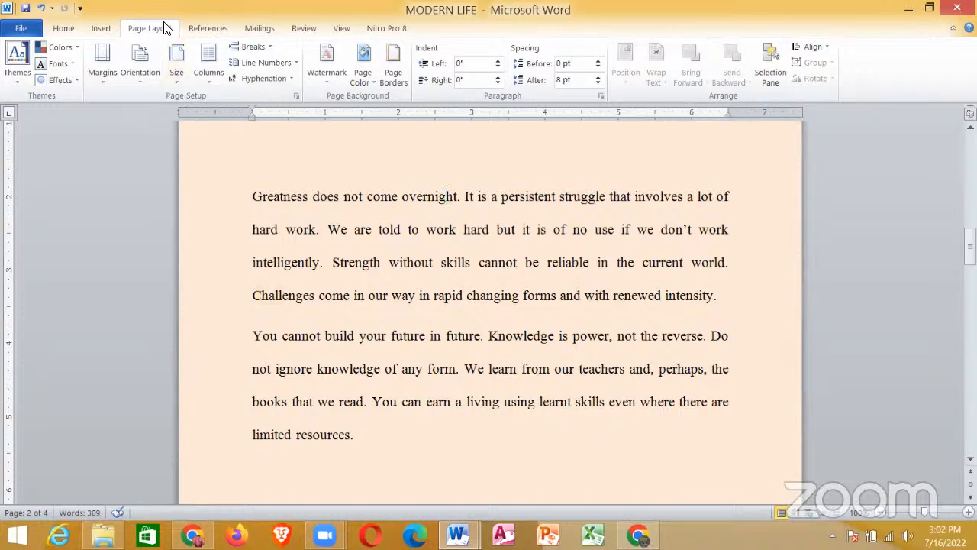
Step: Apply a Box page border with the red firecracker art to the whole document
{"action": "left_click", "coordinate": [397, 73]}
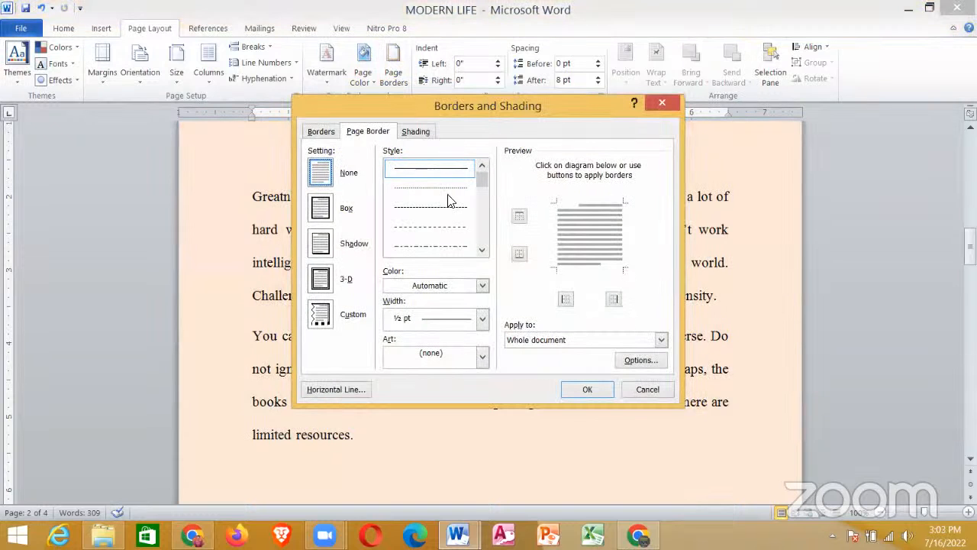
{"action": "left_click", "coordinate": [323, 201]}
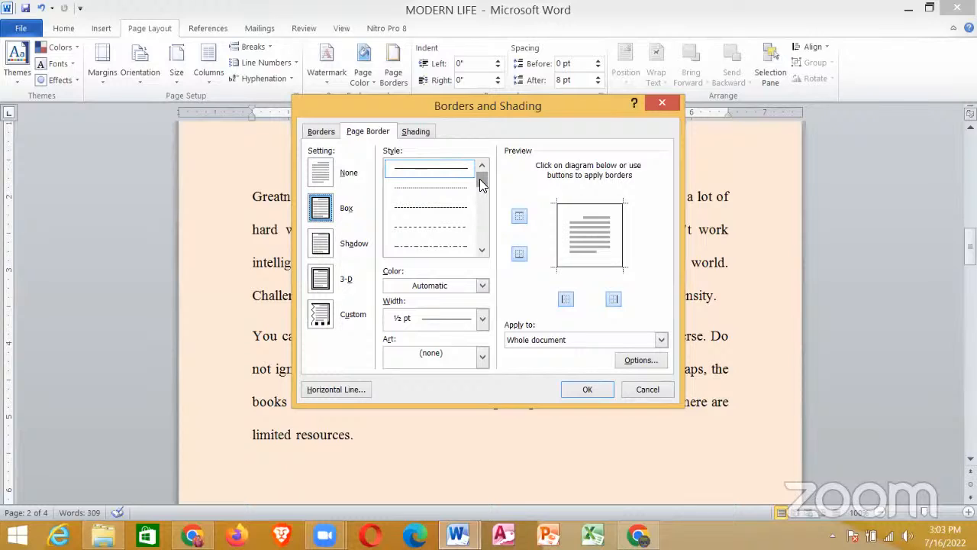
{"action": "left_click_drag", "start_coordinate": [479, 178], "coordinate": [491, 268]}
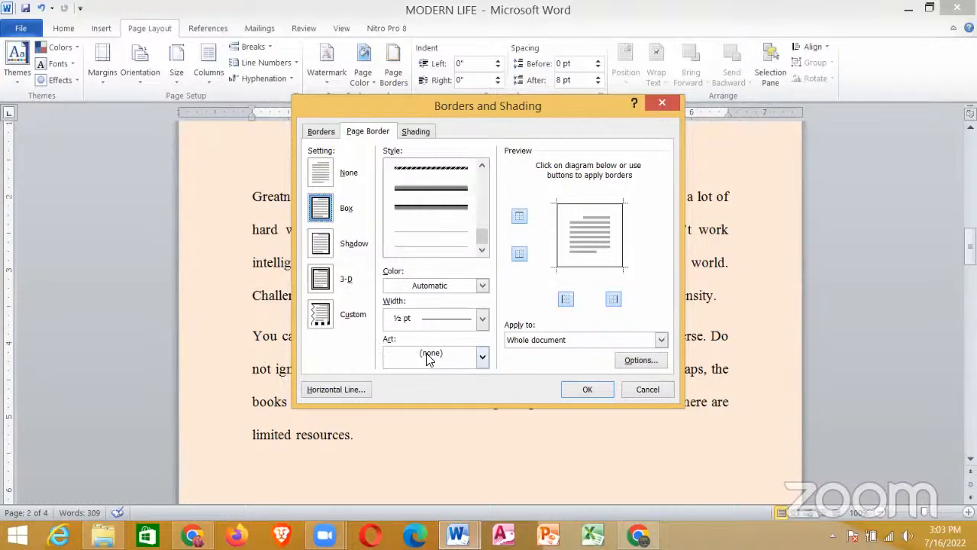
{"action": "left_click", "coordinate": [482, 360]}
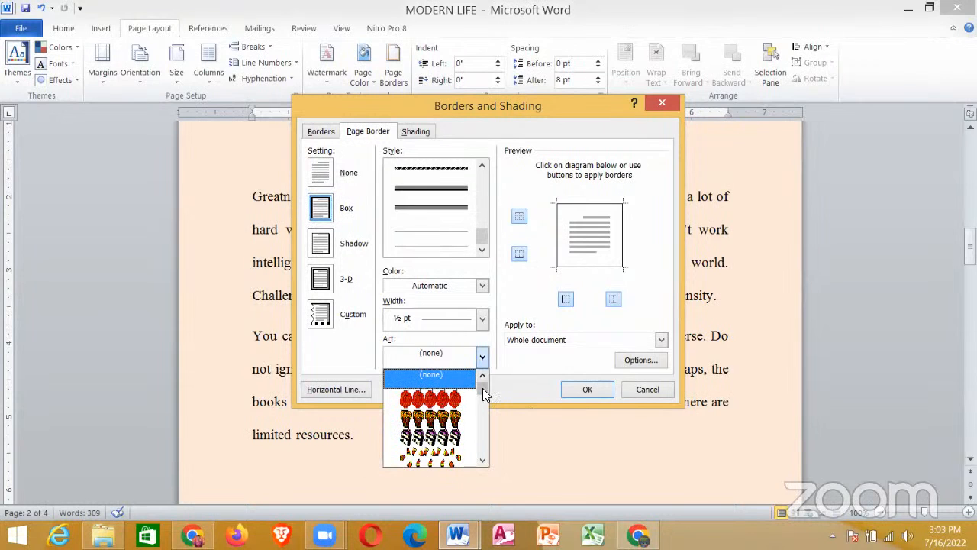
{"action": "left_click_drag", "start_coordinate": [483, 386], "coordinate": [482, 424]}
{"action": "left_click_drag", "start_coordinate": [483, 438], "coordinate": [482, 396]}
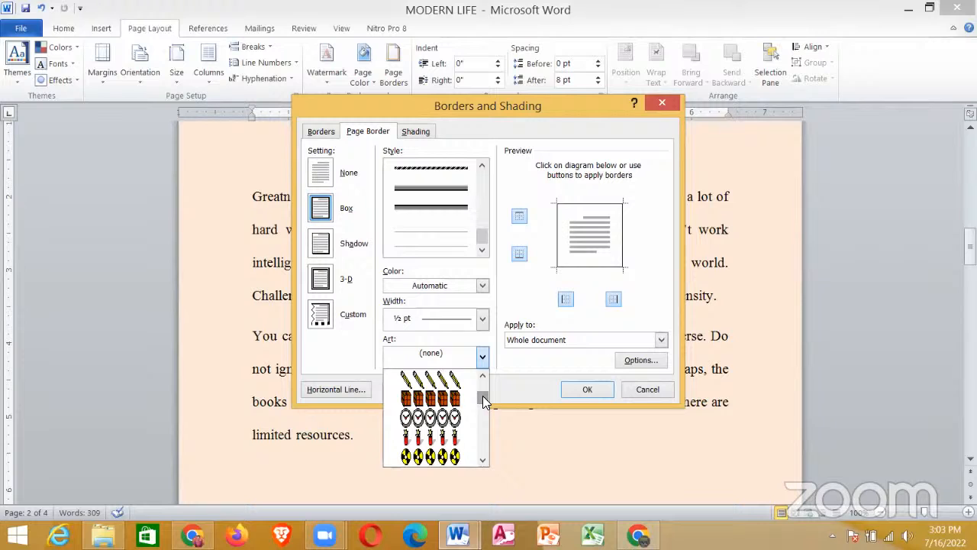
{"action": "left_click", "coordinate": [451, 438]}
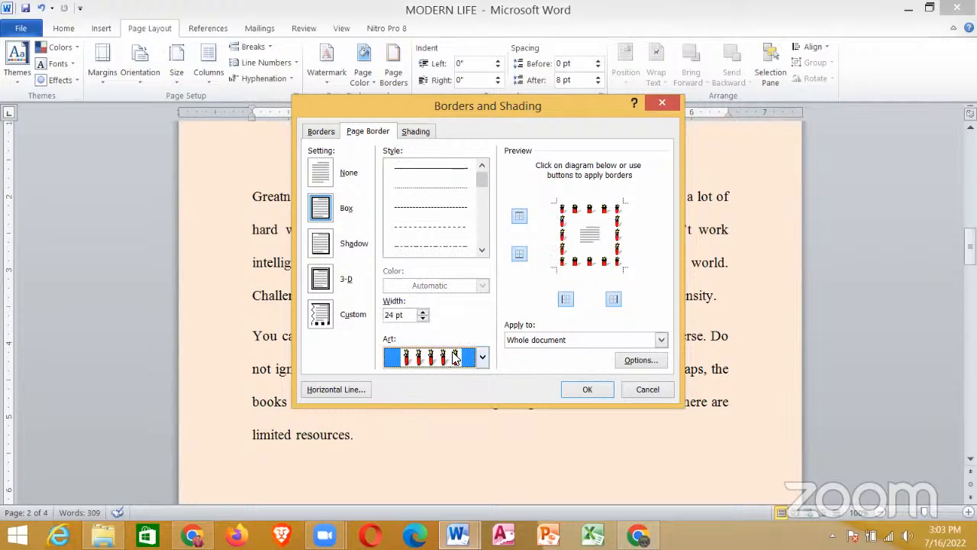
{"action": "left_click", "coordinate": [586, 390]}
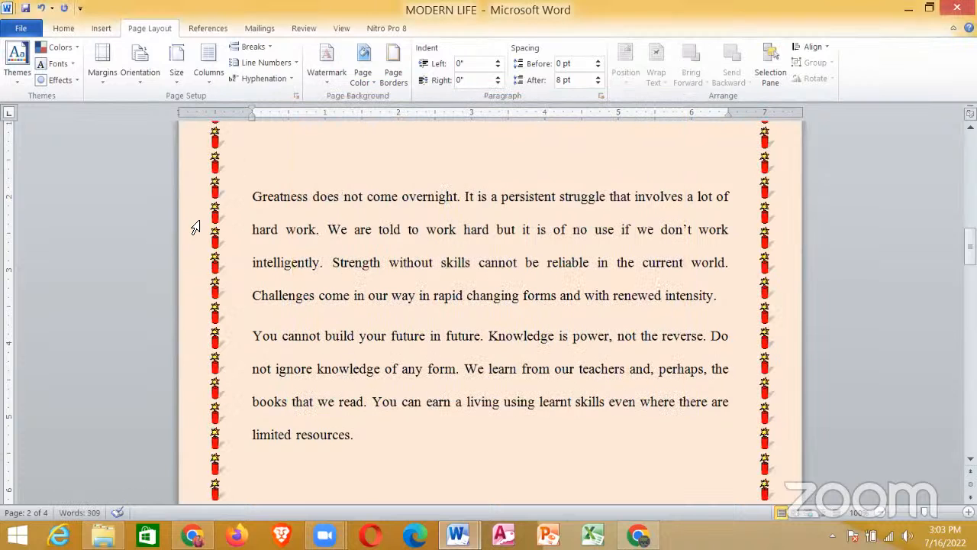
{"action": "left_click", "coordinate": [221, 235]}
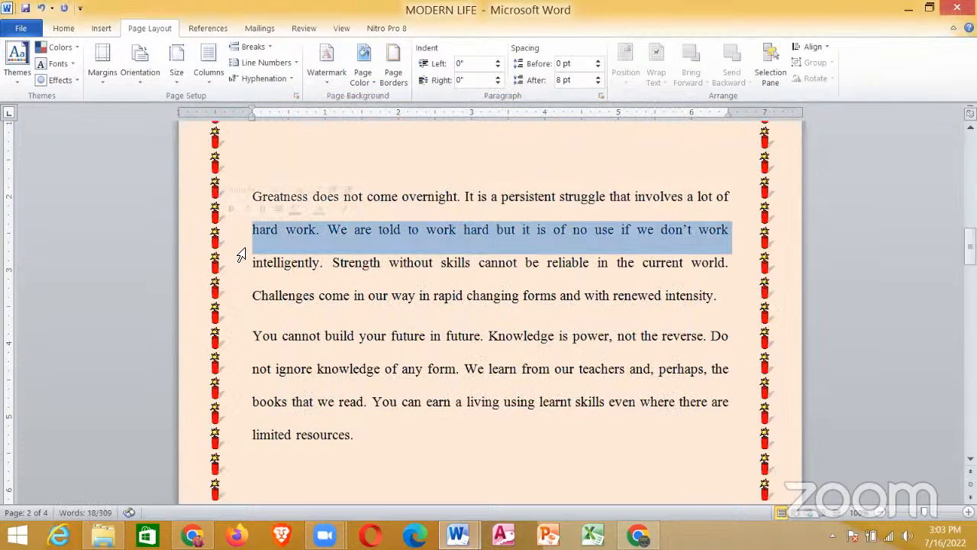
{"action": "left_click", "coordinate": [262, 294]}
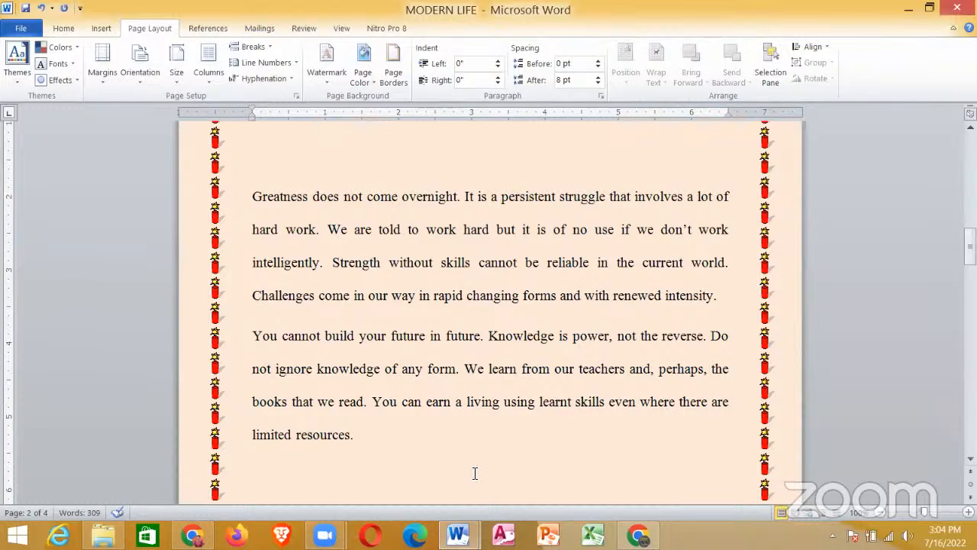
Step: Switch to the seminar document and highlight requirement vii about the watermark to read it
{"action": "mouse_move", "coordinate": [467, 532]}
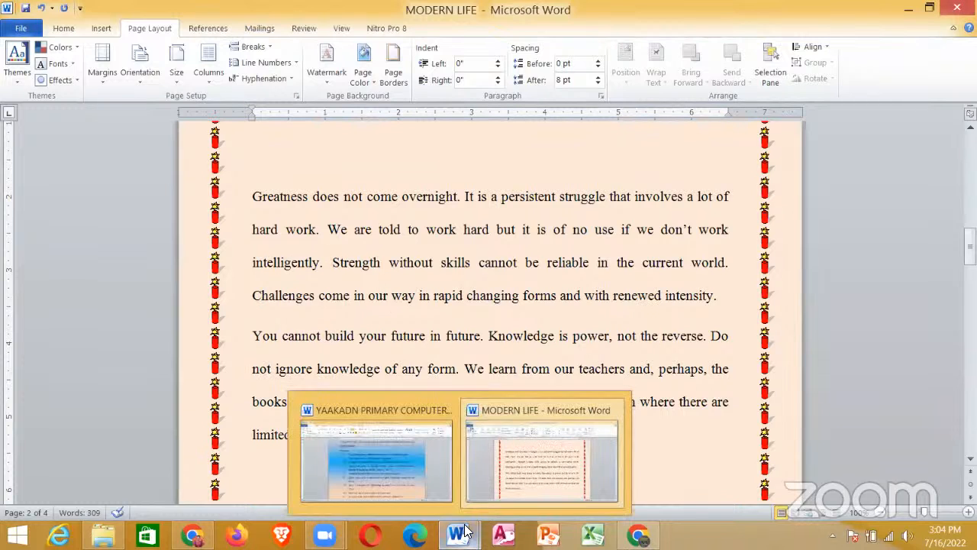
{"action": "left_click", "coordinate": [407, 455]}
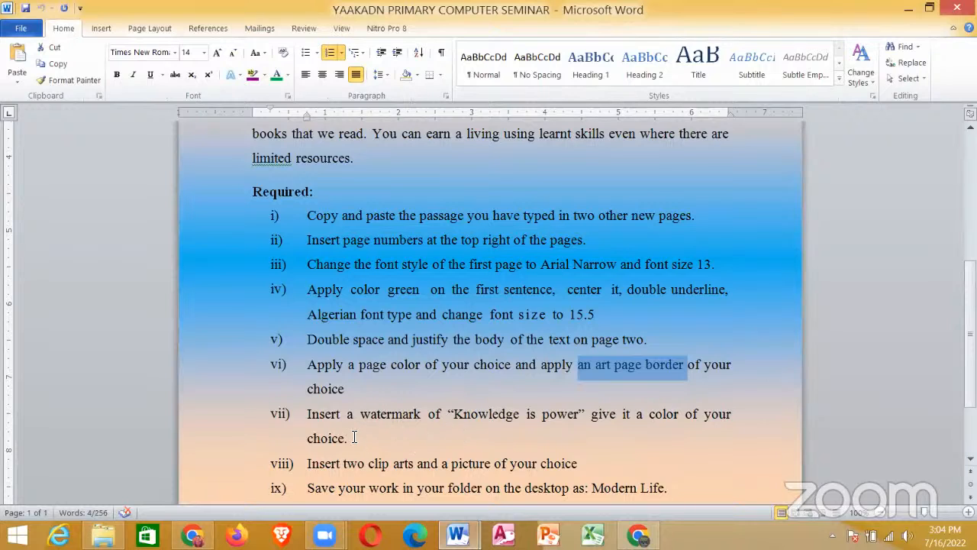
{"action": "left_click", "coordinate": [301, 423]}
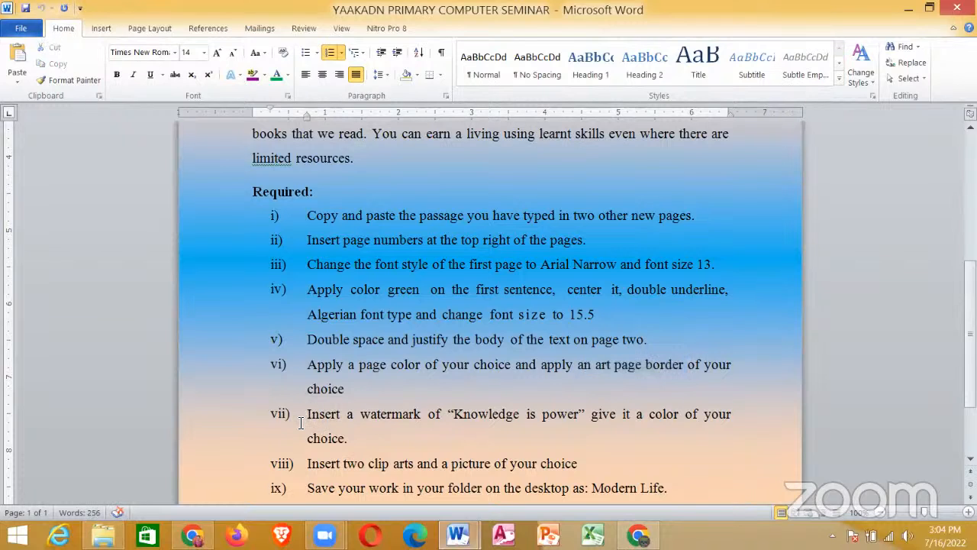
{"action": "key", "text": "shift+End"}
{"action": "key", "text": "shift+Down"}
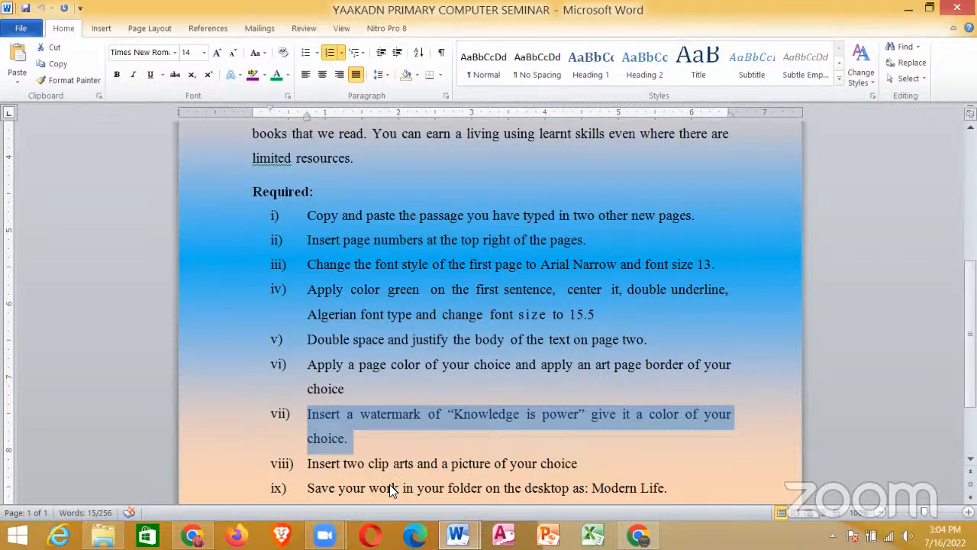
Step: Return to the MODERN LIFE document and open the watermark choices
{"action": "key", "text": "alt+Tab"}
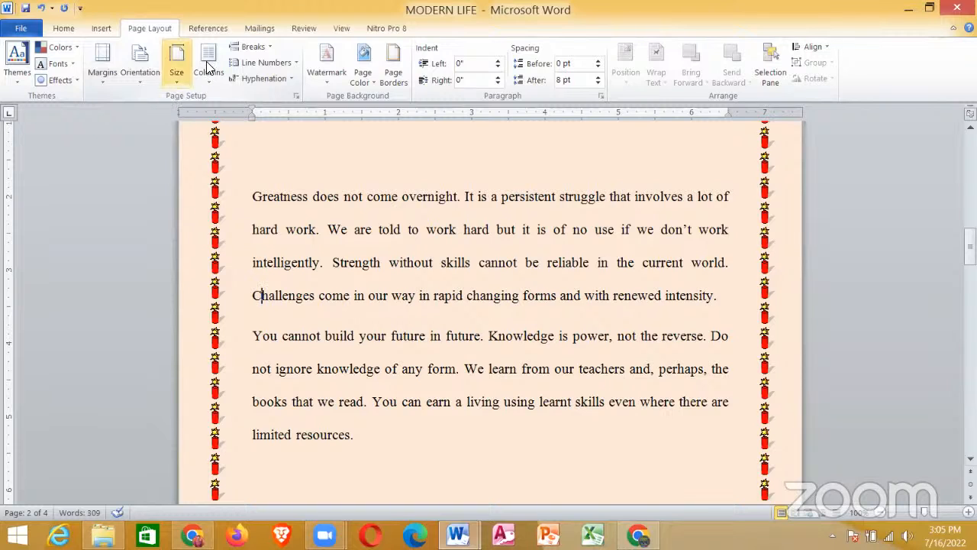
{"action": "left_click", "coordinate": [323, 76]}
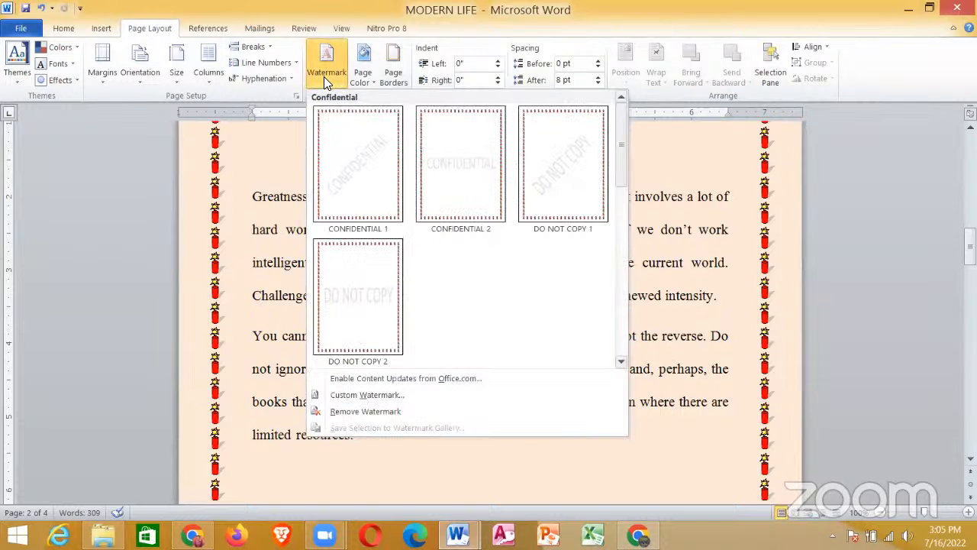
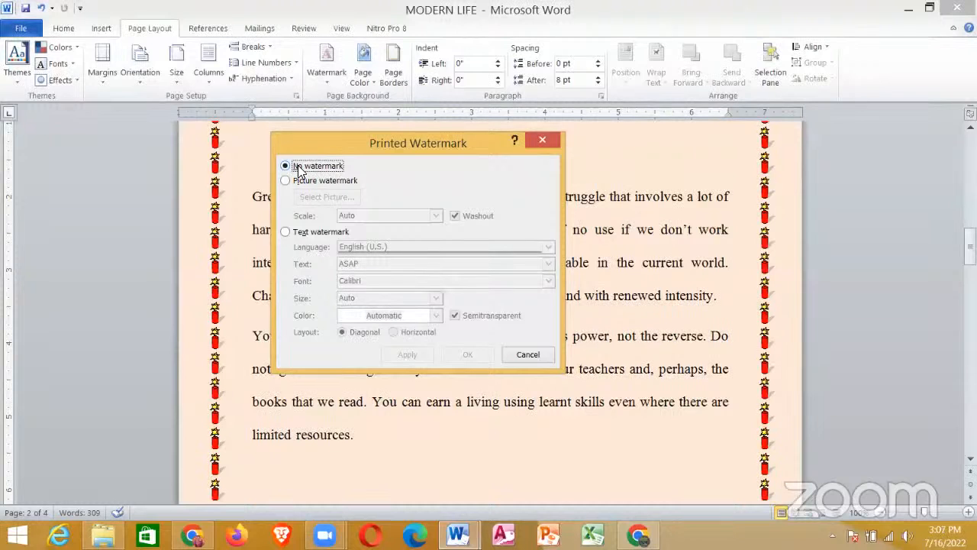
Step: Apply a text watermark with the preset text ASAP and remove it from the document
{"action": "left_click", "coordinate": [284, 182]}
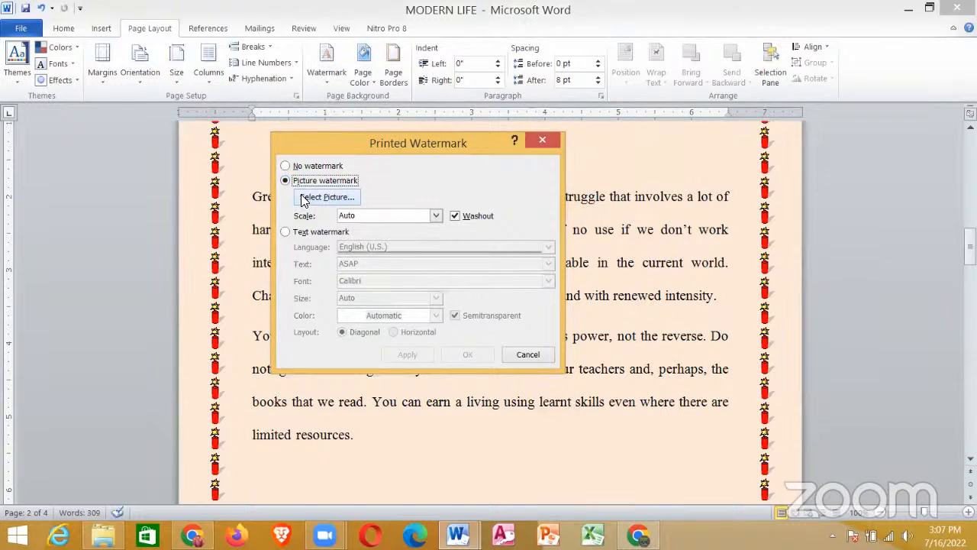
{"action": "left_click", "coordinate": [284, 232]}
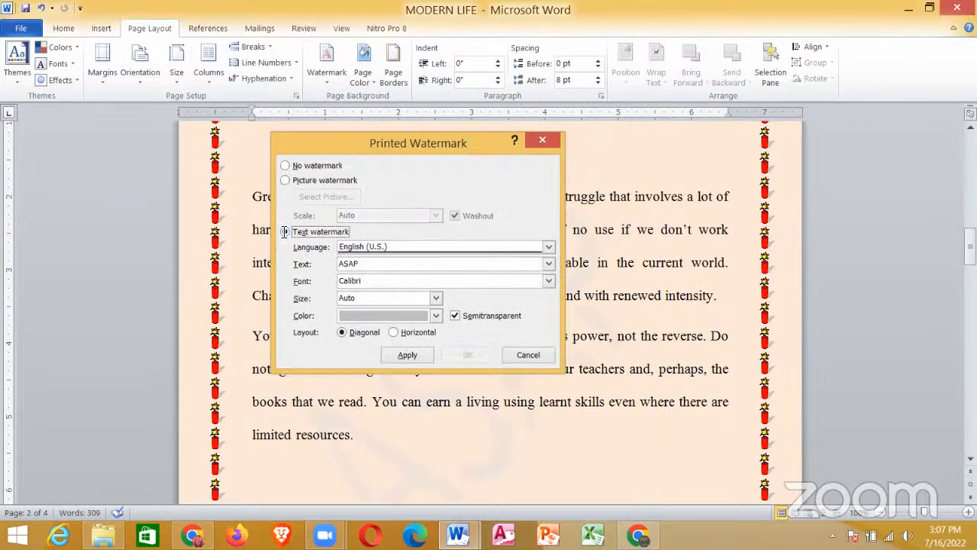
{"action": "key", "text": "Return"}
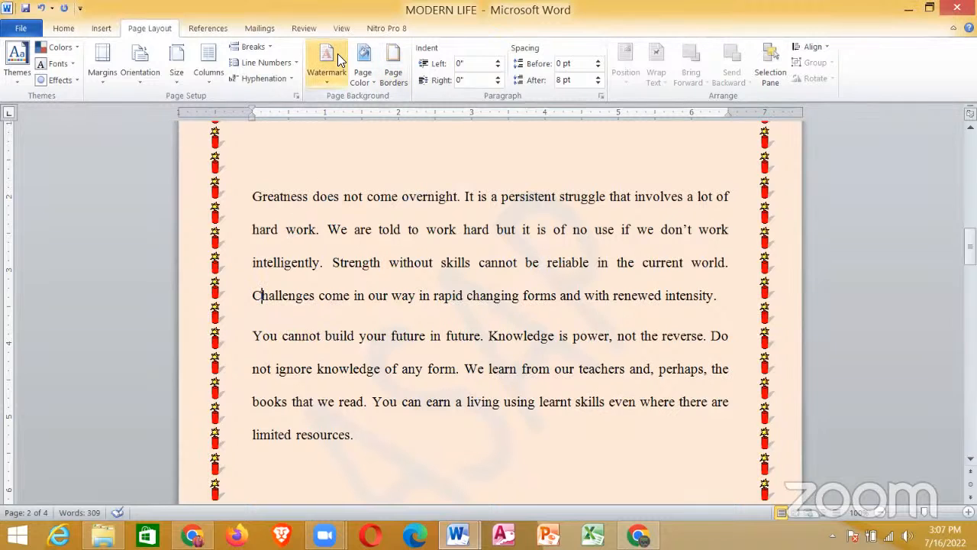
{"action": "left_click", "coordinate": [321, 81]}
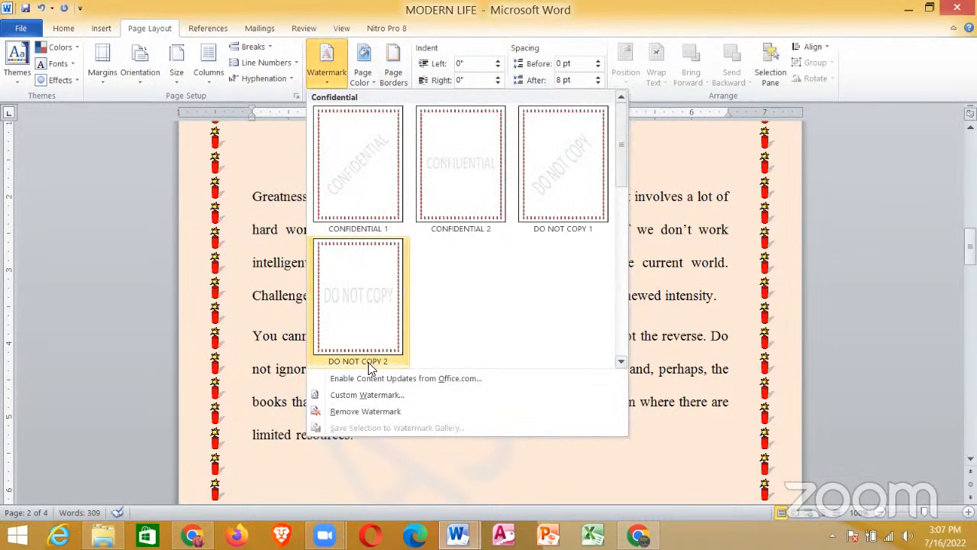
{"action": "left_click", "coordinate": [374, 411]}
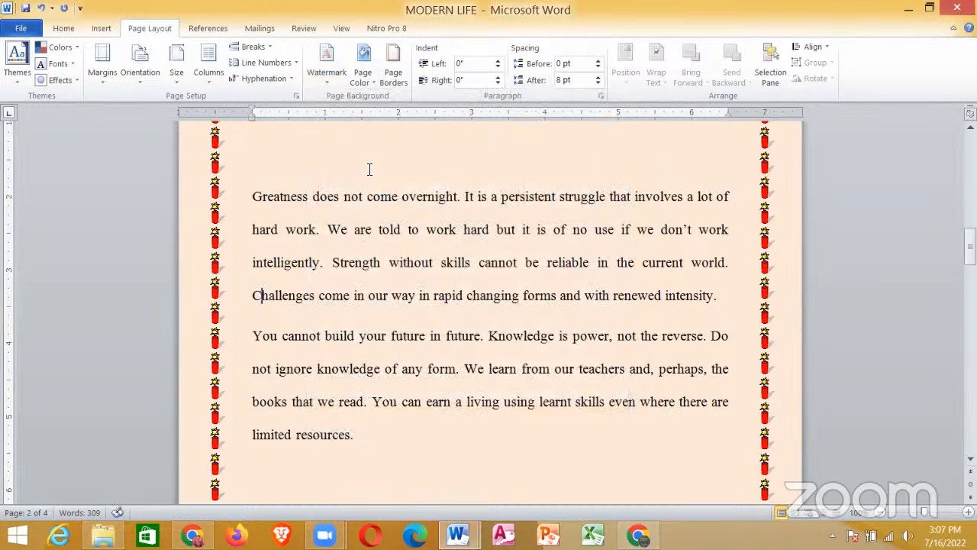
{"action": "left_click", "coordinate": [332, 78]}
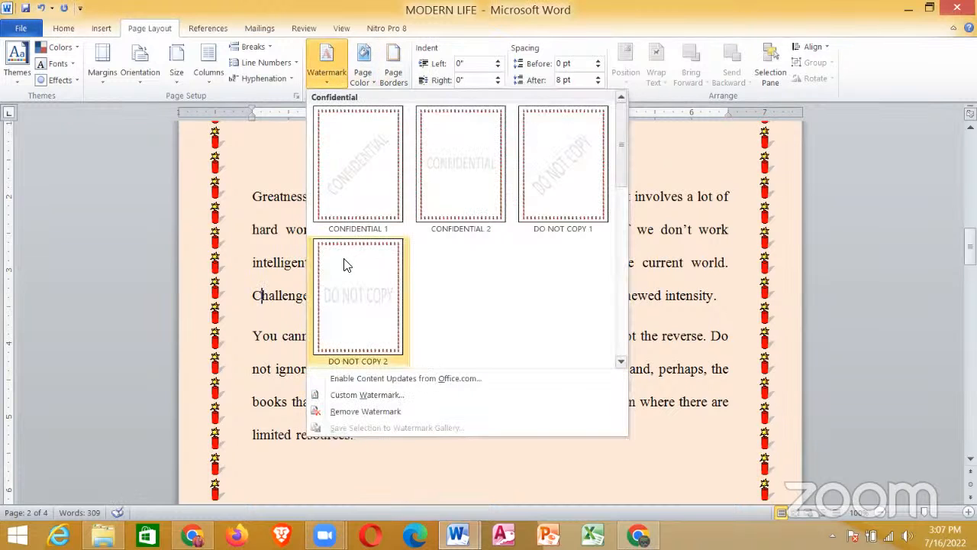
{"action": "left_click", "coordinate": [381, 393]}
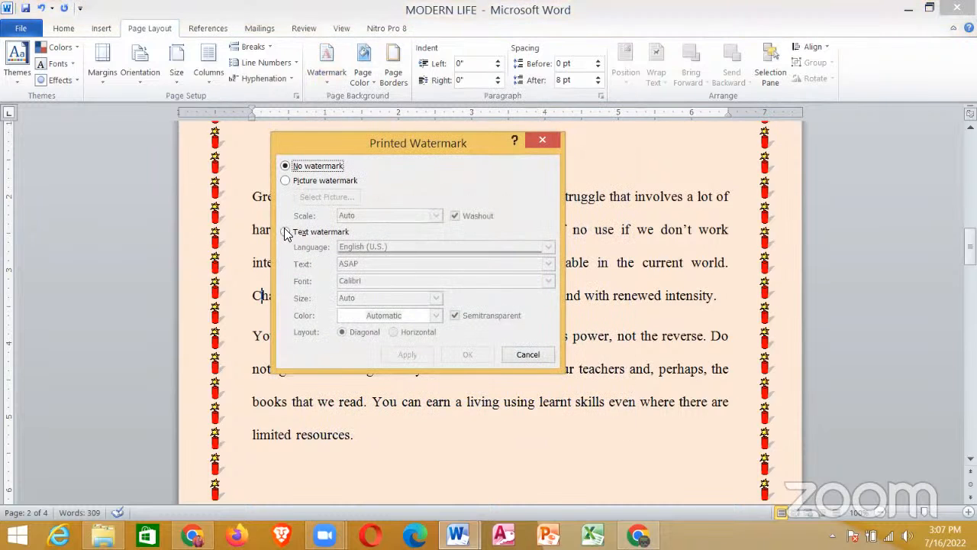
{"action": "left_click", "coordinate": [284, 231]}
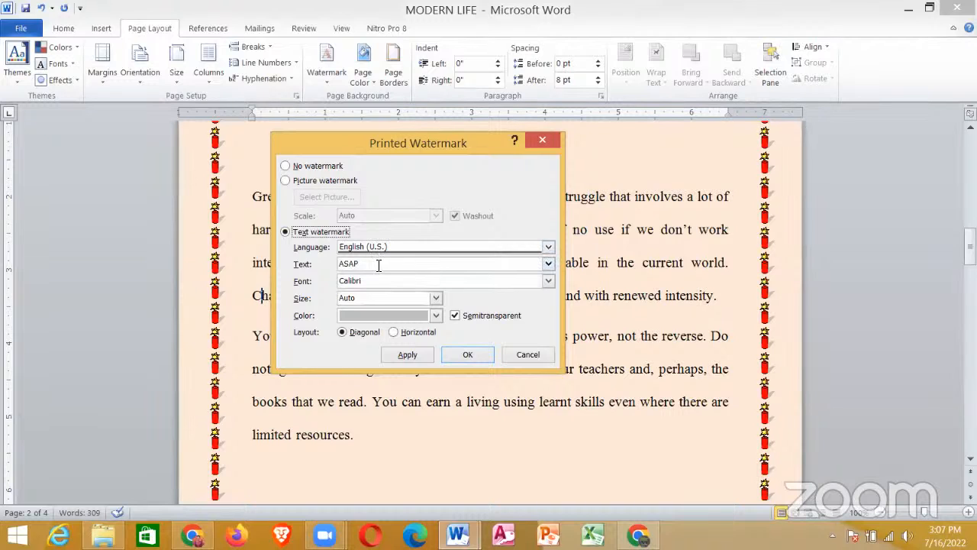
{"action": "left_click", "coordinate": [378, 264]}
{"action": "double_click", "coordinate": [378, 264]}
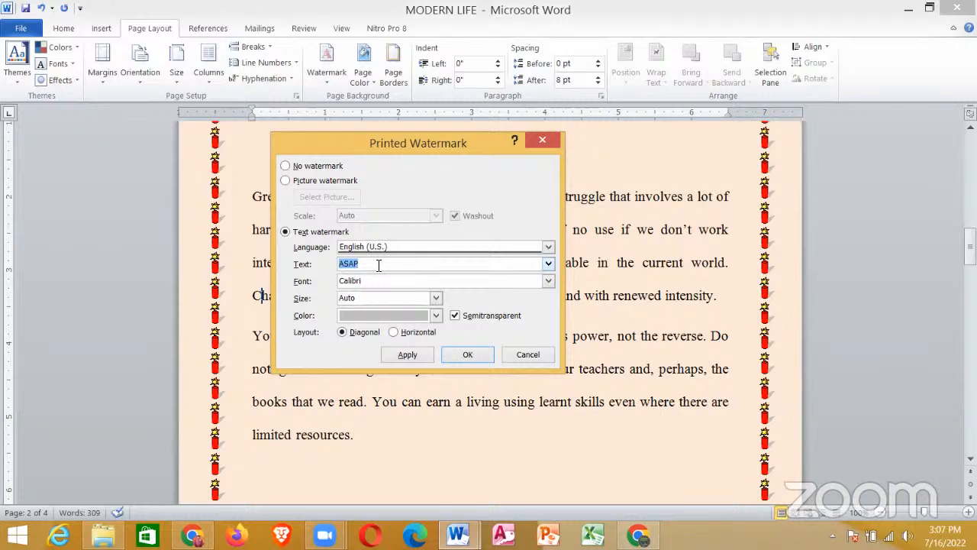
{"action": "type", "text": "kN"}
{"action": "key", "text": "BackSpace"}
{"action": "key", "text": "BackSpace"}
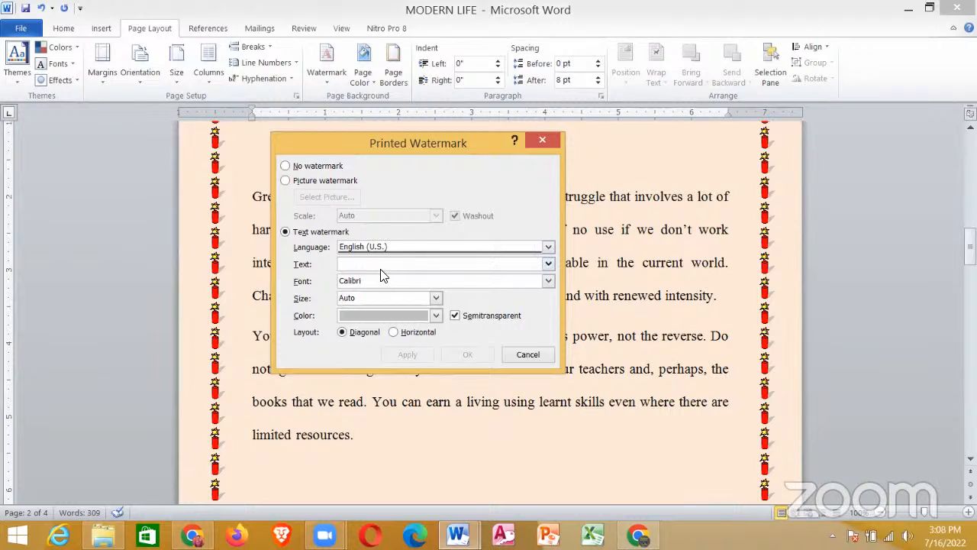
{"action": "type", "text": "K"}
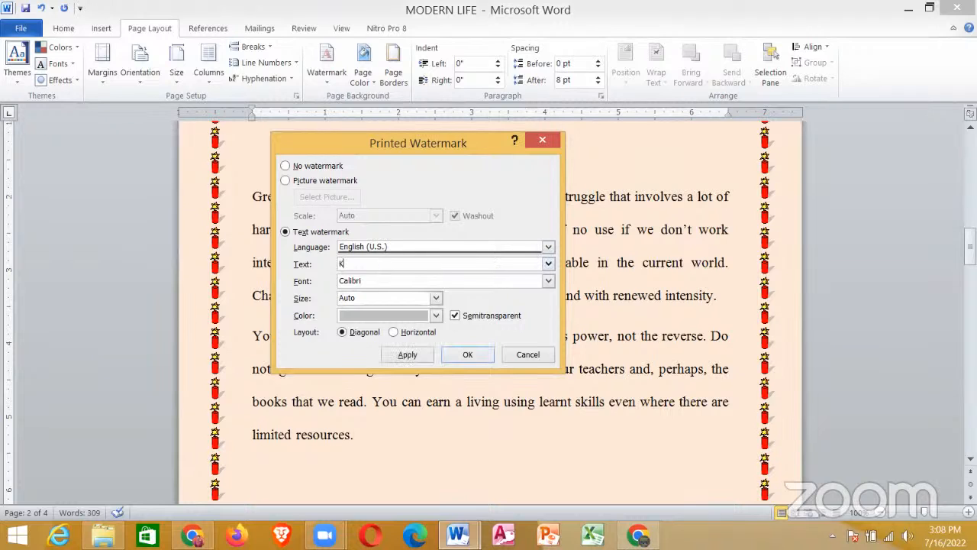
{"action": "type", "text": "NOWLEDGE IS POWER"}
{"action": "left_click_drag", "start_coordinate": [489, 143], "coordinate": [517, 517]}
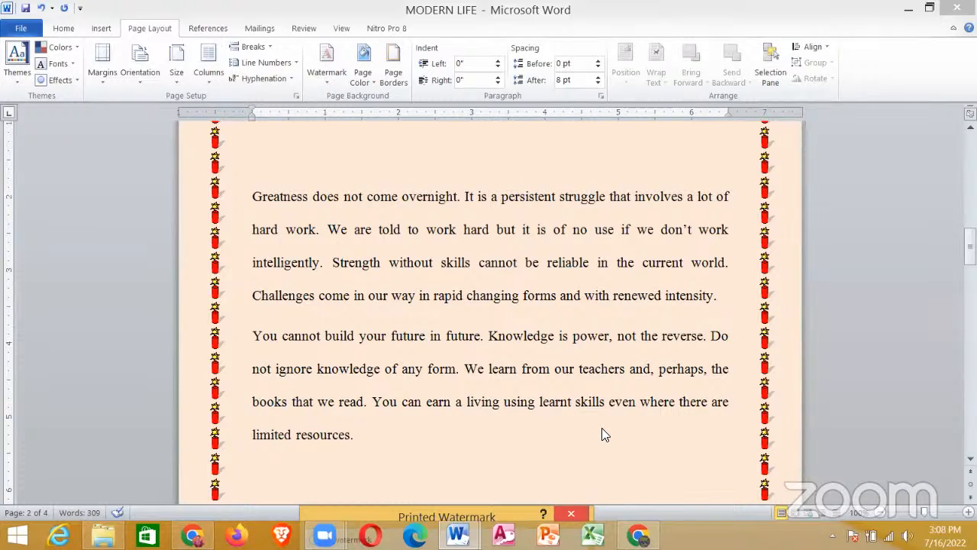
{"action": "key", "text": "Escape"}
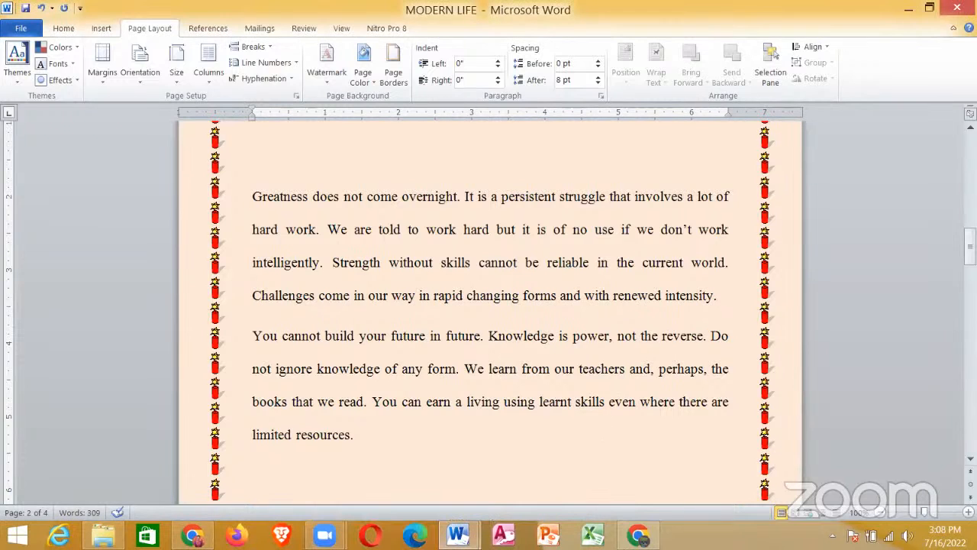
Step: Reread requirement vii about the watermark in the seminar document and return to the MODERN LIFE document
{"action": "mouse_move", "coordinate": [458, 534]}
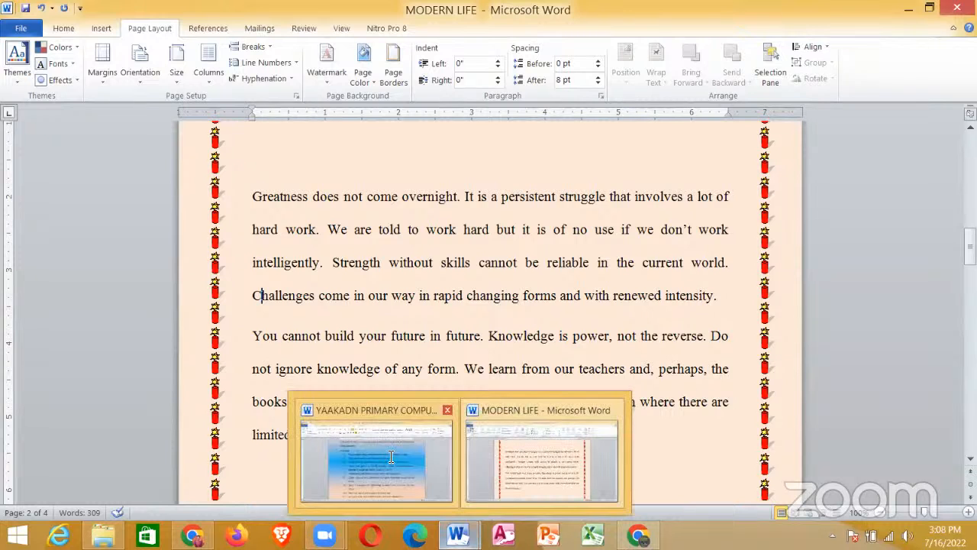
{"action": "left_click", "coordinate": [388, 455]}
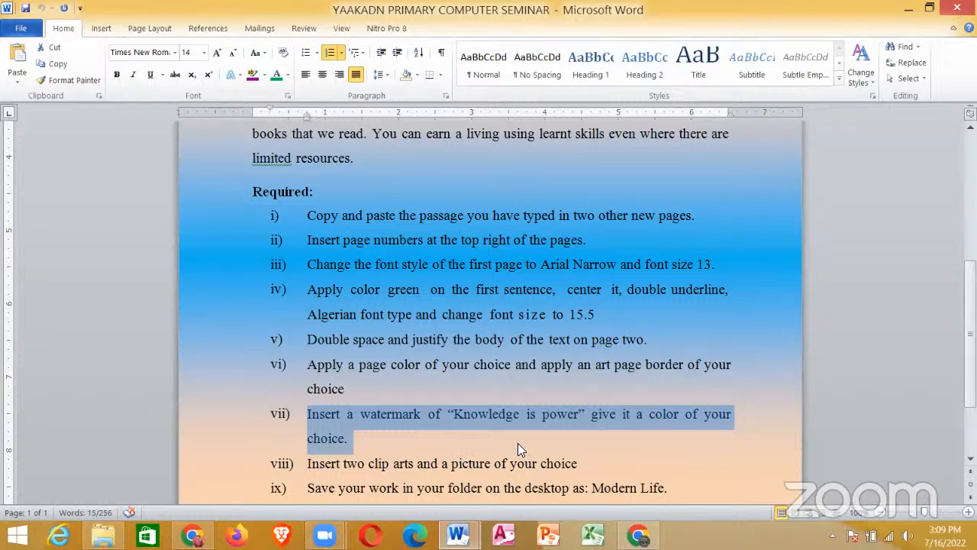
{"action": "key", "text": "alt+Tab"}
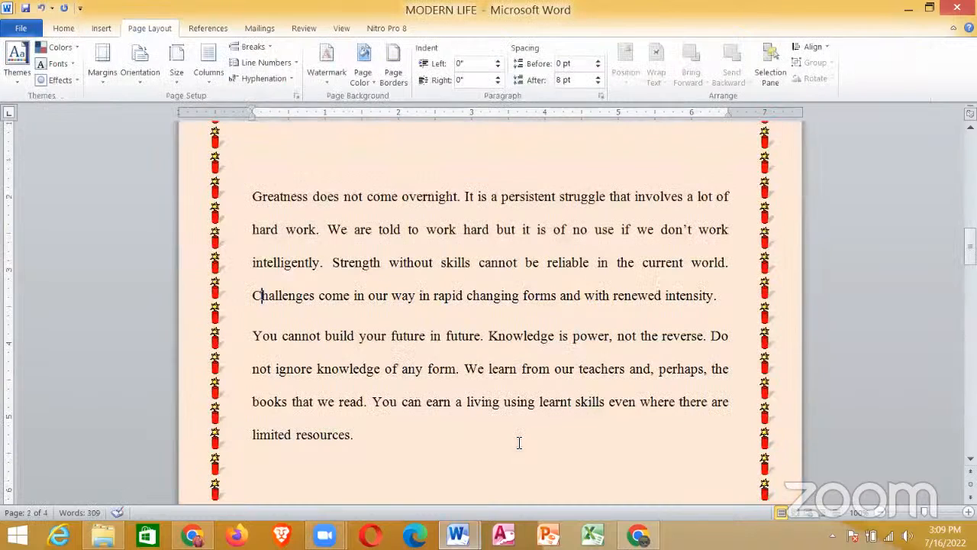
Step: Set up a custom text watermark with the text KNOWLEDGE IS POWER
{"action": "left_click", "coordinate": [322, 76]}
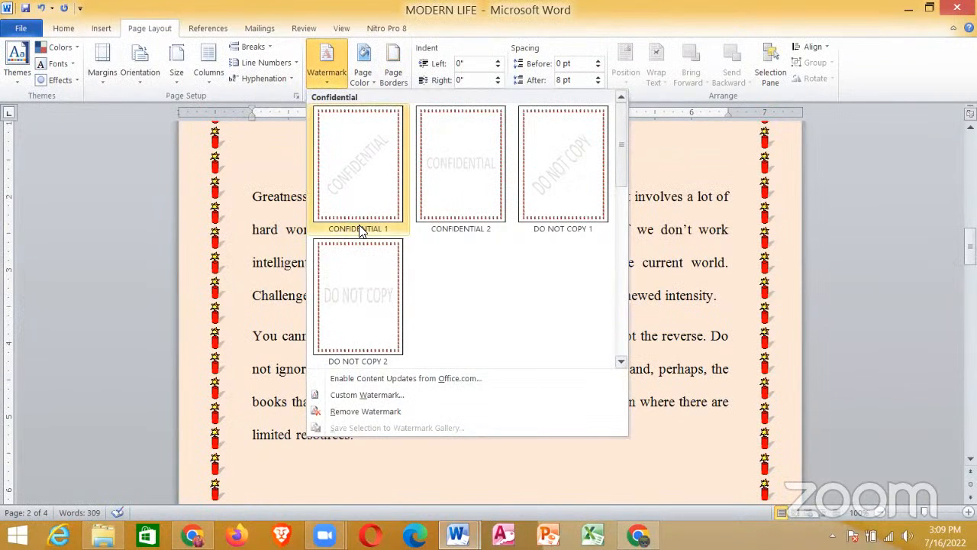
{"action": "left_click", "coordinate": [370, 394]}
{"action": "left_click", "coordinate": [333, 382]}
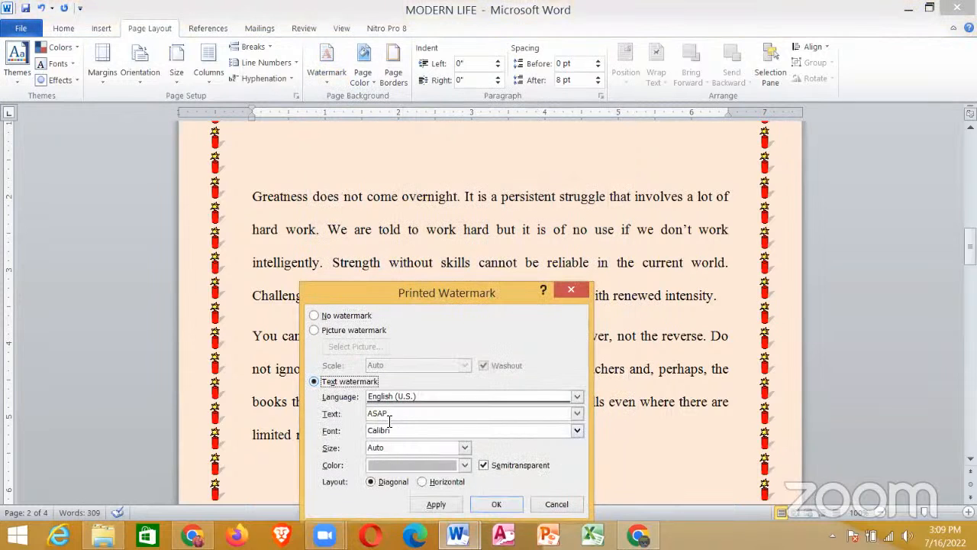
{"action": "double_click", "coordinate": [391, 414]}
{"action": "key", "text": "BackSpace"}
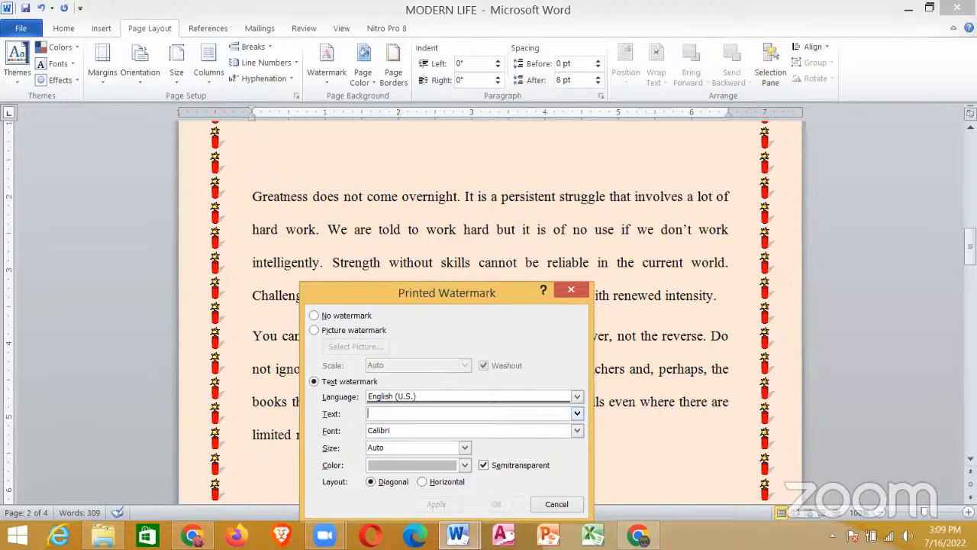
{"action": "type", "text": "KNOW"}
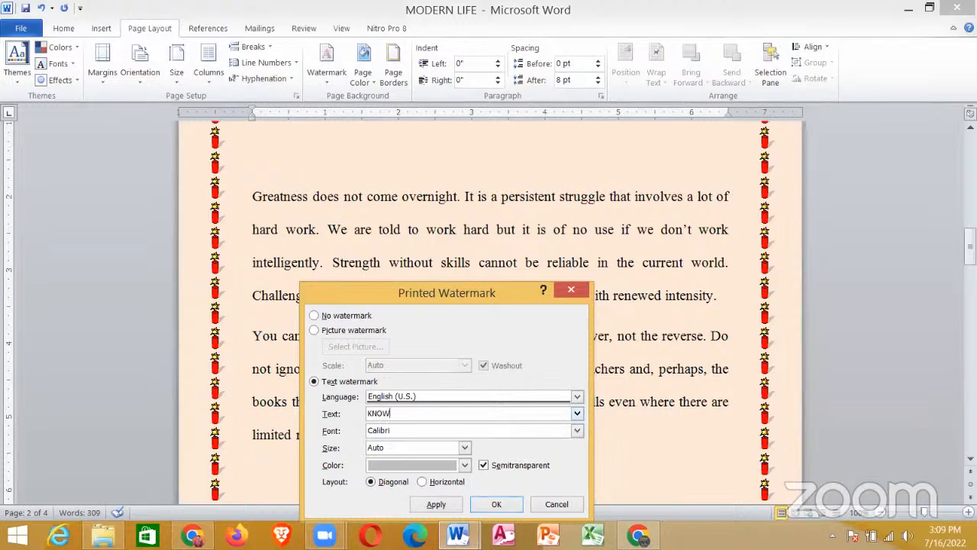
{"action": "type", "text": "LEDGE IS POWER"}
Step: Set the watermark color to Light Blue and apply the watermark to the document
{"action": "left_click", "coordinate": [463, 466]}
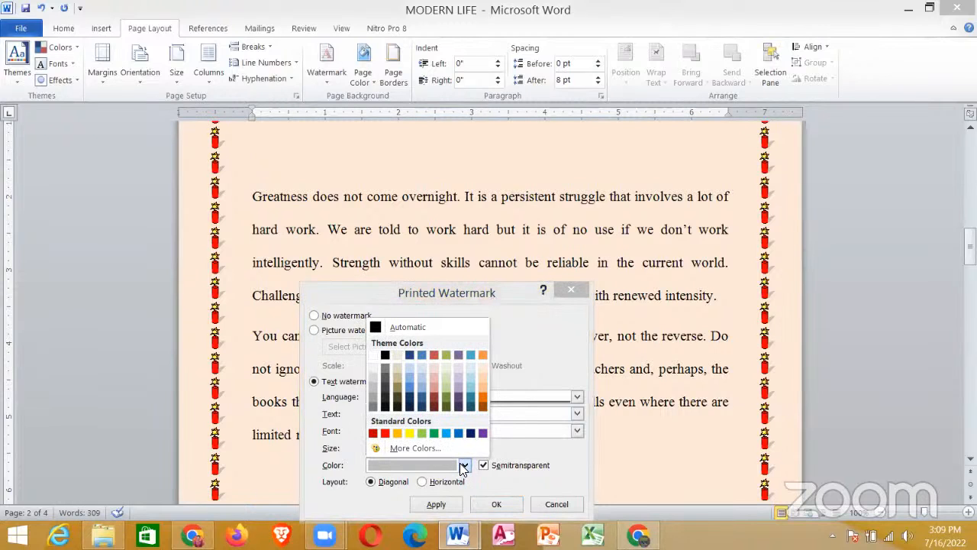
{"action": "left_click", "coordinate": [445, 432]}
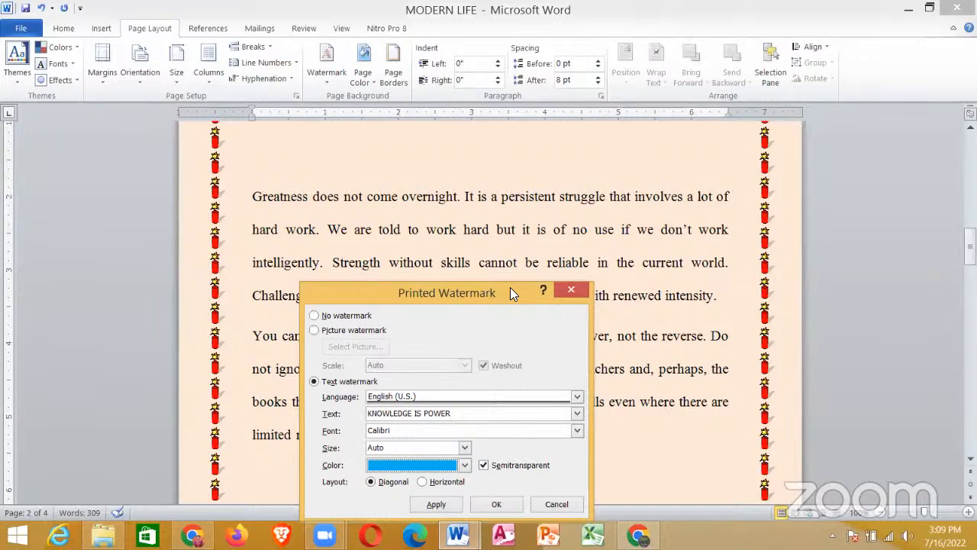
{"action": "left_click_drag", "start_coordinate": [511, 287], "coordinate": [526, 215]}
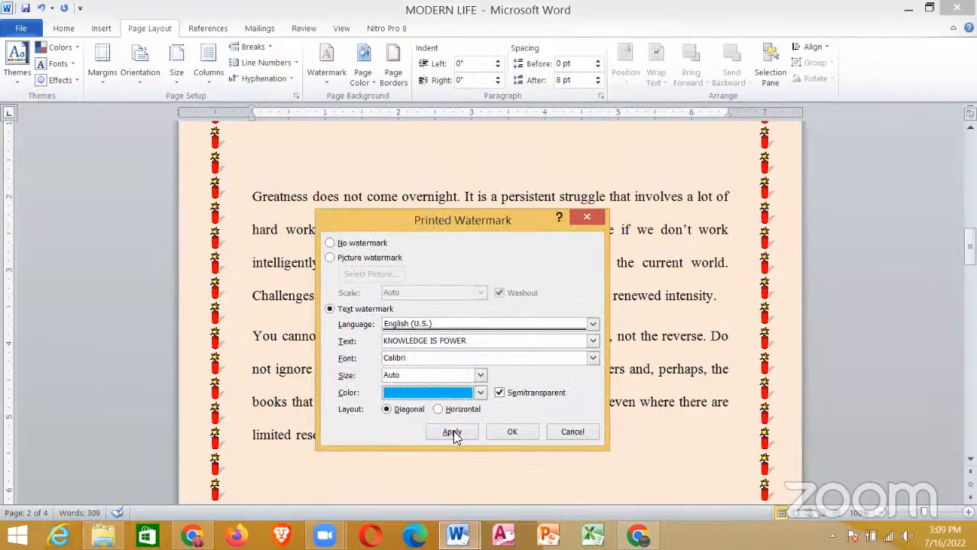
{"action": "left_click", "coordinate": [453, 432]}
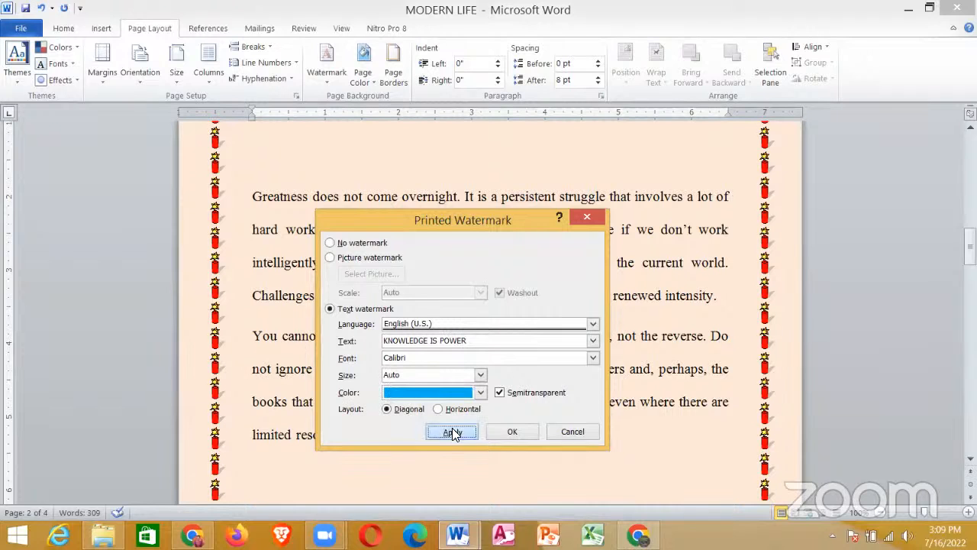
{"action": "left_click", "coordinate": [569, 431]}
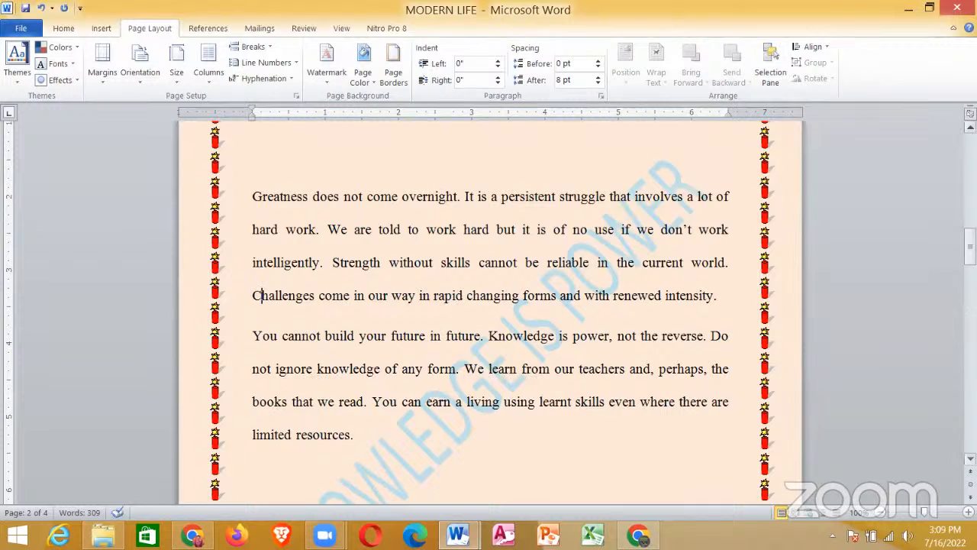
Step: Read the remaining requirements after vii in the seminar document and return to the MODERN LIFE document
{"action": "mouse_move", "coordinate": [969, 252]}
{"action": "left_mouse_down"}
{"action": "mouse_move", "coordinate": [969, 267]}
{"action": "mouse_move", "coordinate": [969, 242]}
{"action": "mouse_move", "coordinate": [970, 432]}
{"action": "mouse_move", "coordinate": [969, 162]}
{"action": "mouse_move", "coordinate": [970, 260]}
{"action": "left_mouse_up"}
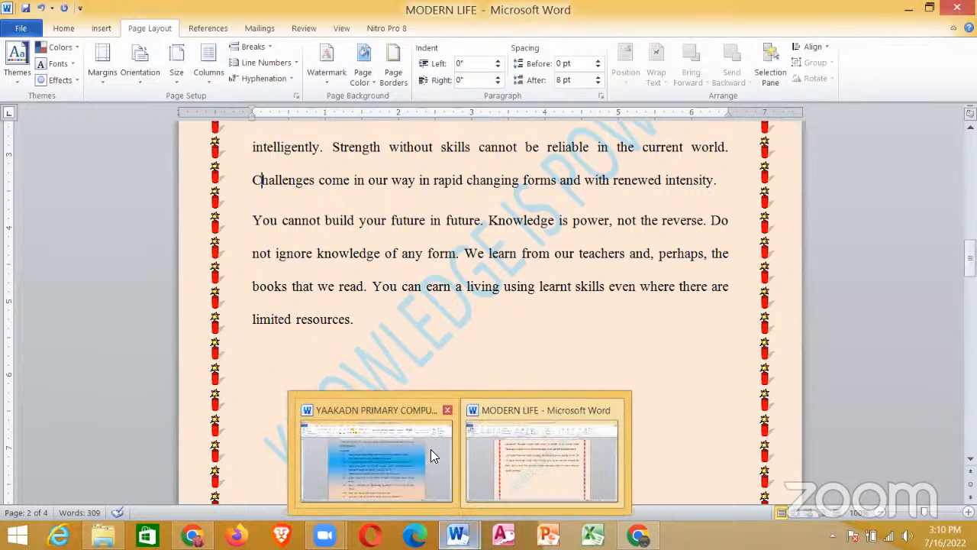
{"action": "left_click", "coordinate": [430, 448]}
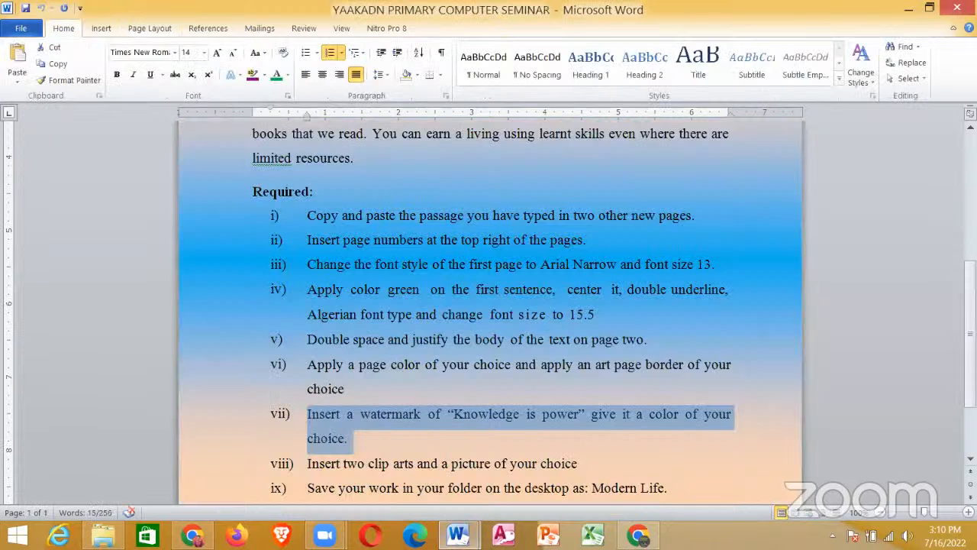
{"action": "scroll", "coordinate": [521, 413], "scroll_direction": "down", "scroll_amount": 1}
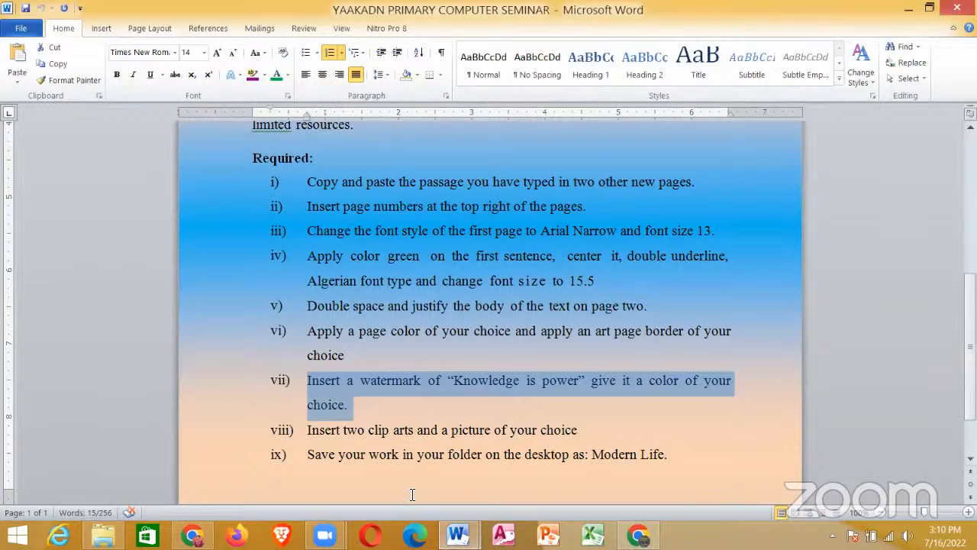
{"action": "mouse_move", "coordinate": [460, 535]}
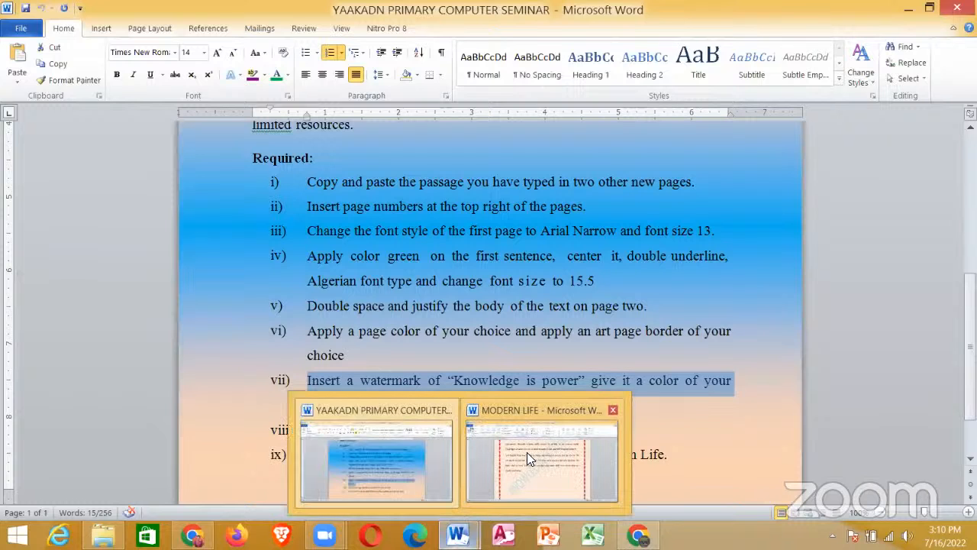
{"action": "left_click", "coordinate": [527, 452]}
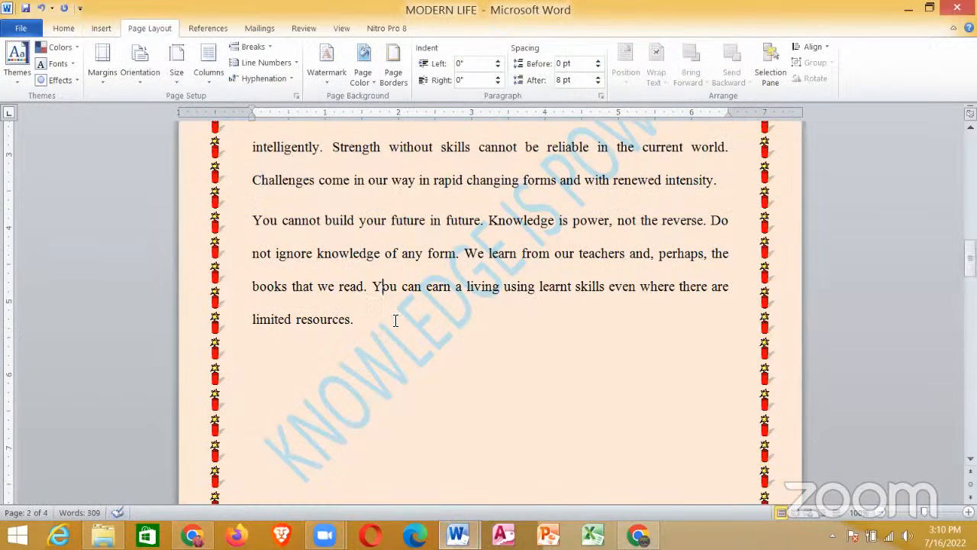
Step: Search the clip art for FLOWERS and insert the two-roses clip on a new line below the passage on page two
{"action": "left_click", "coordinate": [397, 321]}
{"action": "key", "text": "Return"}
{"action": "left_click", "coordinate": [96, 29]}
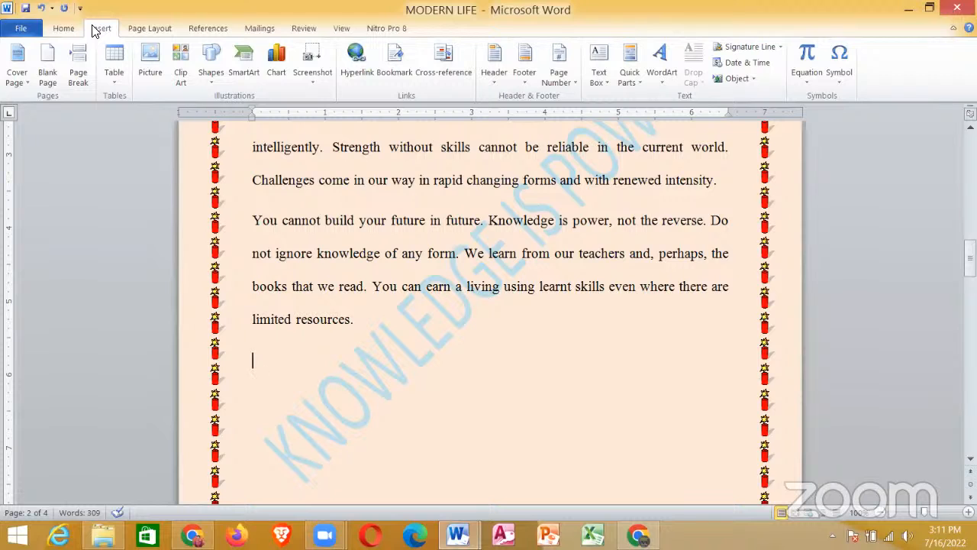
{"action": "left_click", "coordinate": [181, 53]}
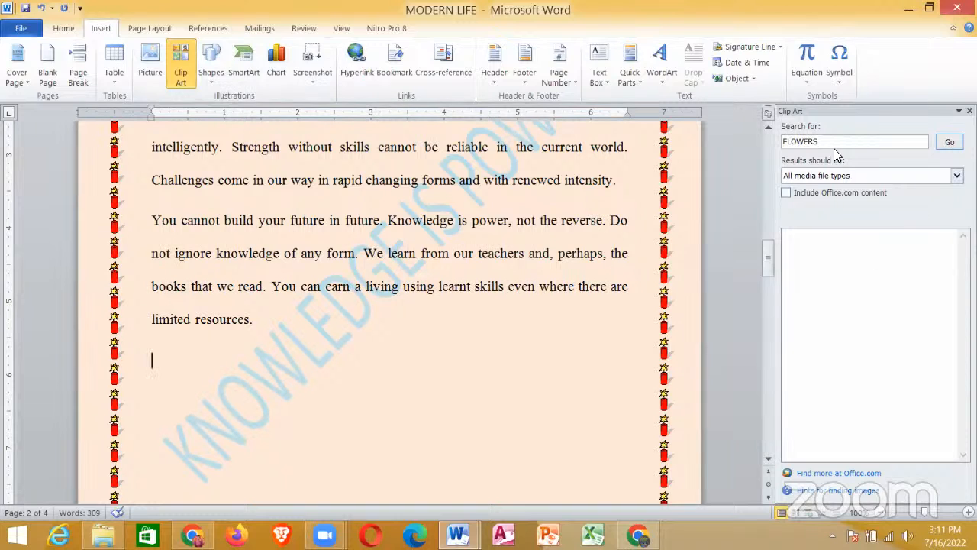
{"action": "left_click", "coordinate": [949, 145]}
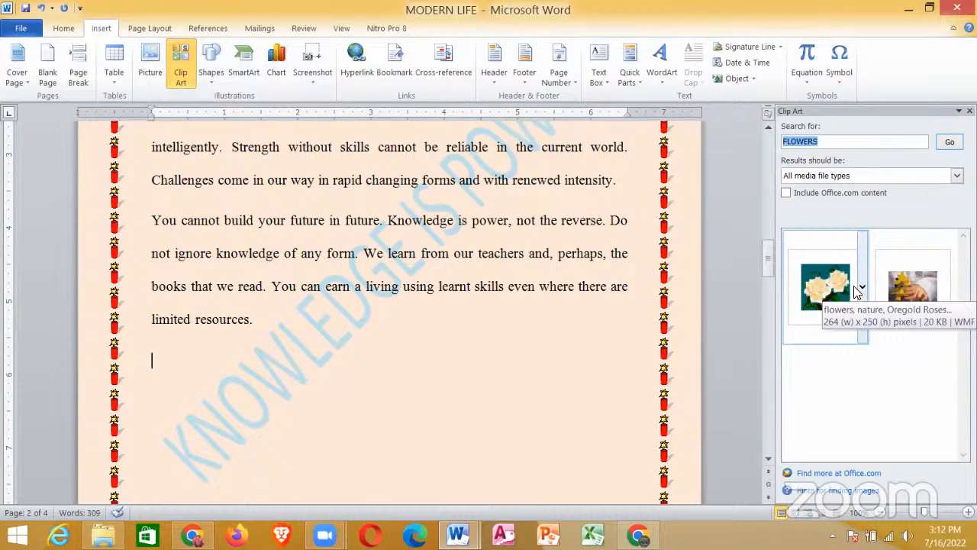
{"action": "left_click", "coordinate": [802, 283]}
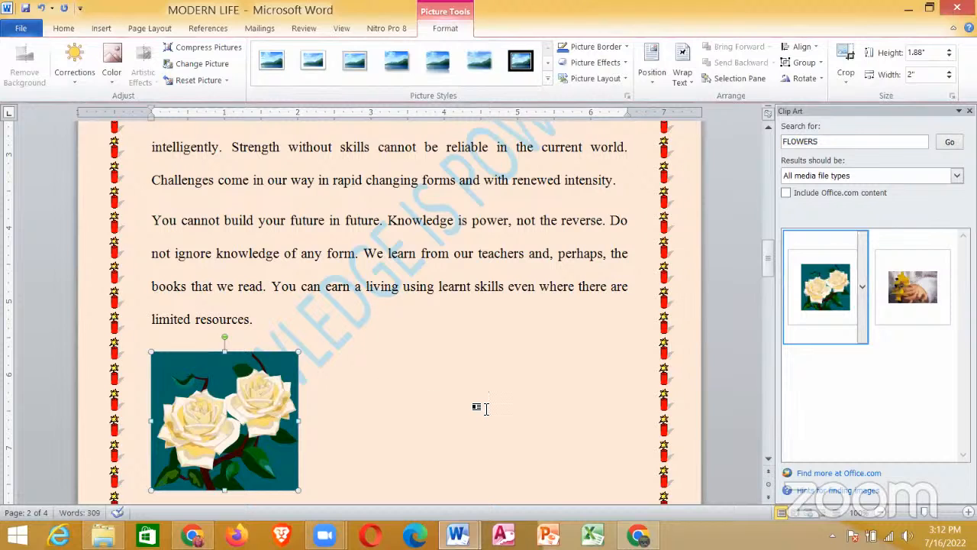
{"action": "left_click", "coordinate": [483, 410]}
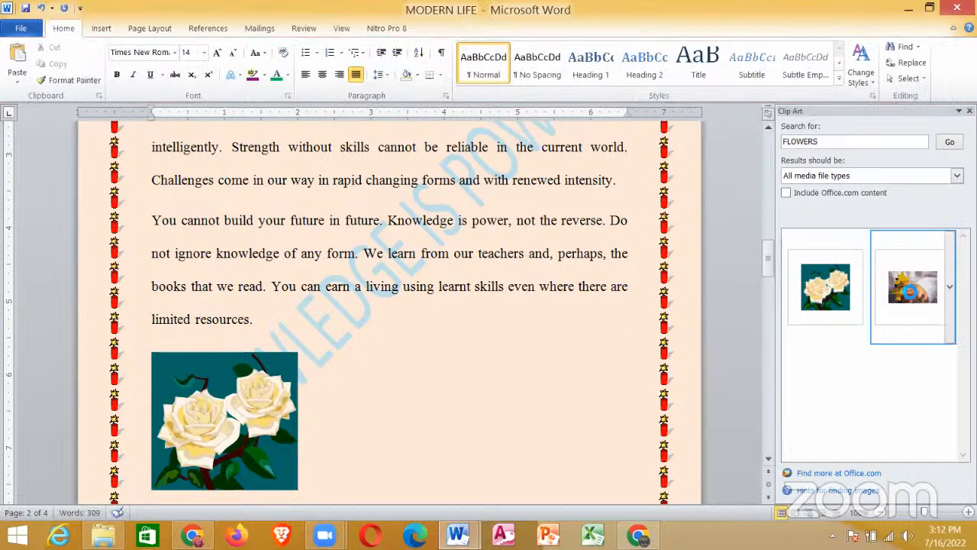
Step: Insert the clip of a hand holding yellow flowers beside the roses on page two and shrink it to fit next to them
{"action": "left_click", "coordinate": [912, 294]}
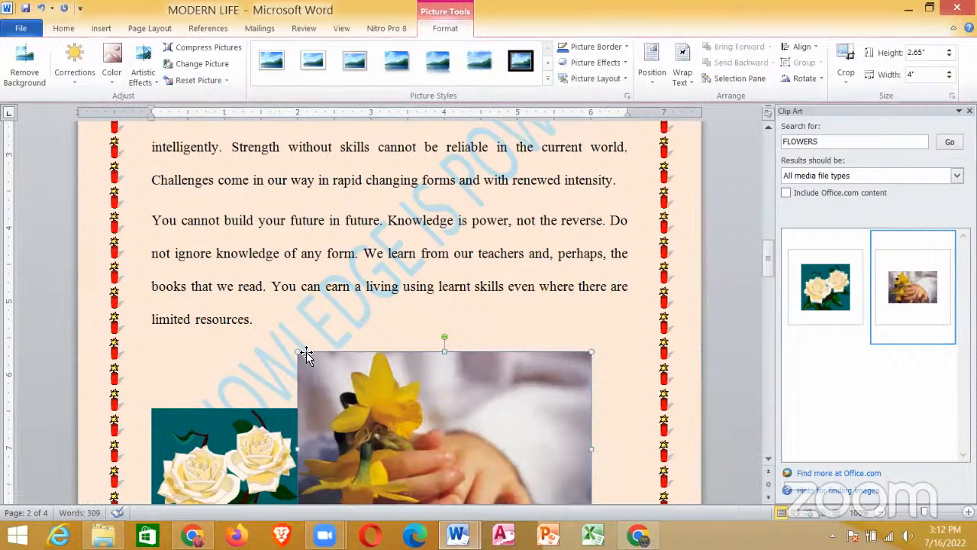
{"action": "left_click_drag", "start_coordinate": [297, 352], "coordinate": [474, 408]}
{"action": "left_click_drag", "start_coordinate": [600, 343], "coordinate": [594, 406]}
{"action": "left_click", "coordinate": [595, 406]}
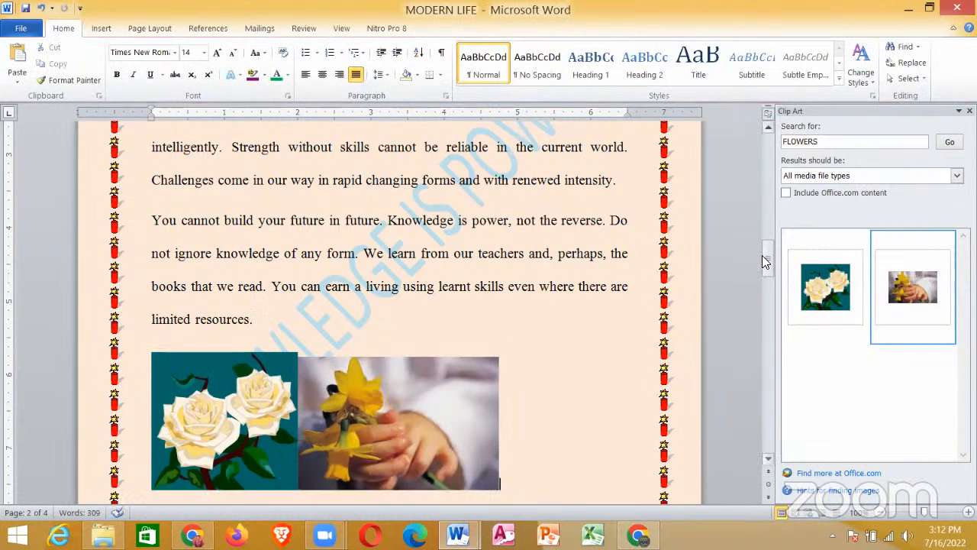
Step: Search the clip art for COMPUTER and insert the clip of a woman at a computer on the blank line above the passage on page three
{"action": "left_click_drag", "start_coordinate": [762, 255], "coordinate": [619, 341]}
{"action": "left_click", "coordinate": [564, 307]}
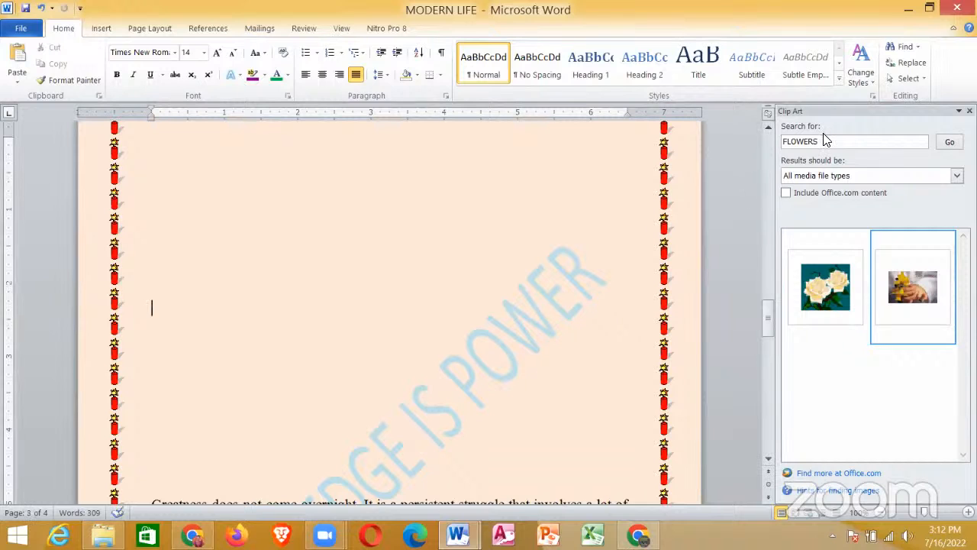
{"action": "left_click_drag", "start_coordinate": [824, 146], "coordinate": [786, 149]}
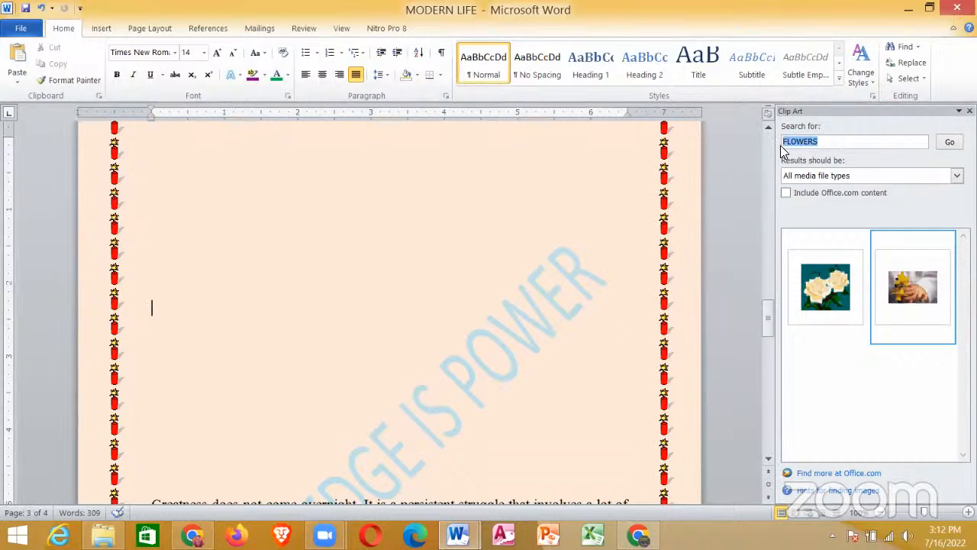
{"action": "type", "text": "COMPUTER"}
{"action": "left_click", "coordinate": [950, 143]}
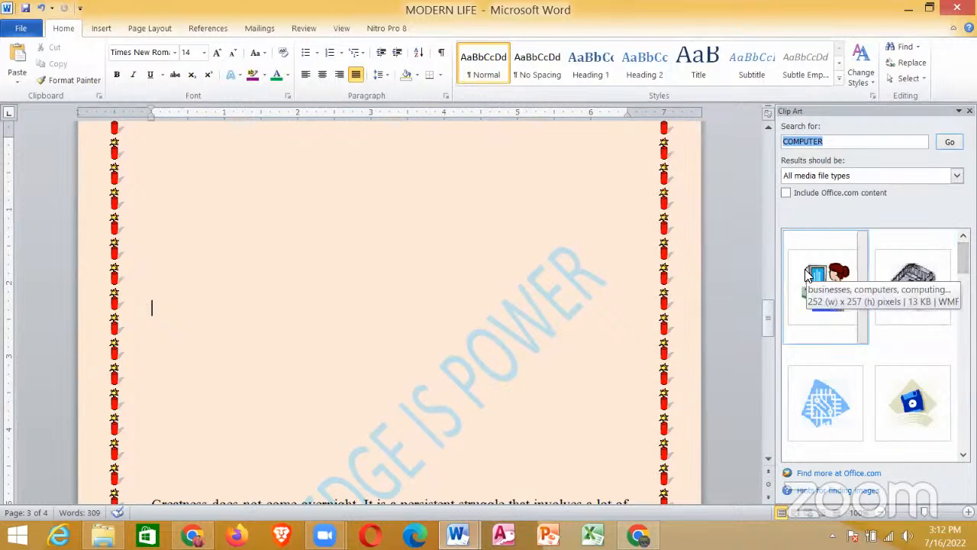
{"action": "left_click", "coordinate": [809, 275]}
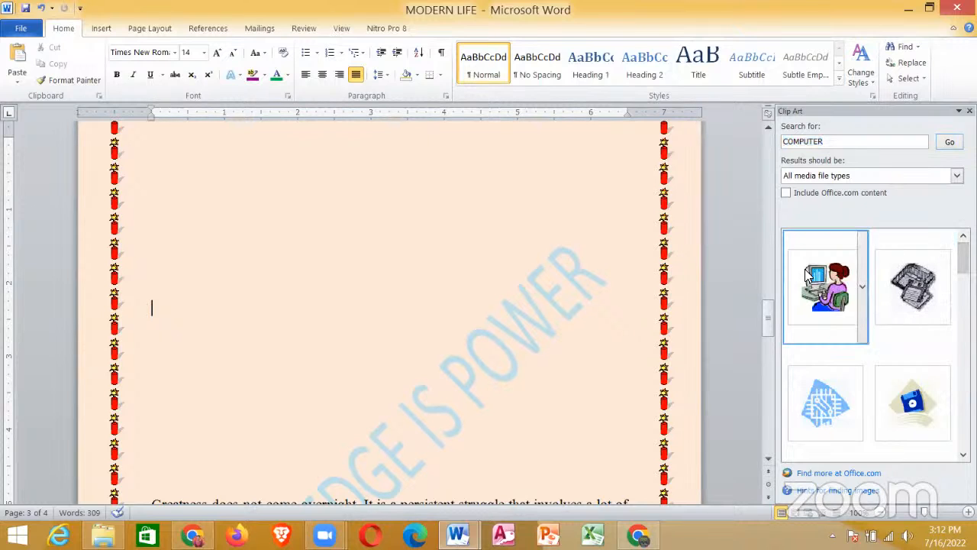
{"action": "left_click", "coordinate": [809, 275]}
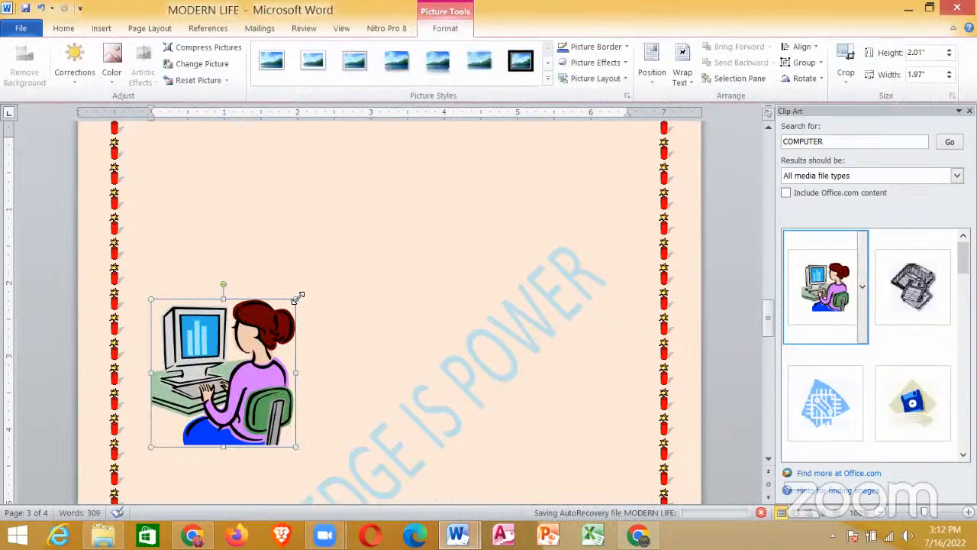
Step: Enlarge the computer clip art to about 4.99" high and 4.88" wide
{"action": "left_click_drag", "start_coordinate": [298, 298], "coordinate": [427, 260]}
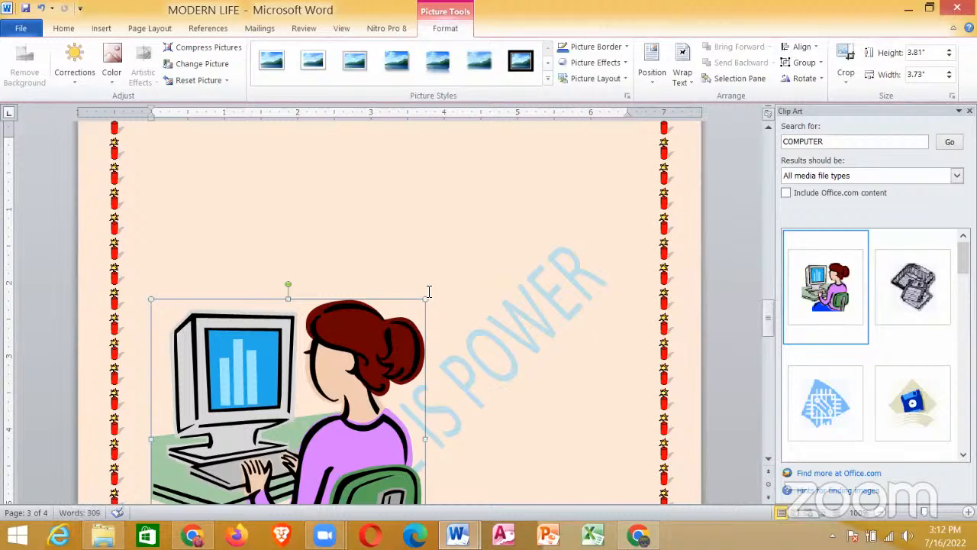
{"action": "left_click_drag", "start_coordinate": [428, 297], "coordinate": [508, 243]}
{"action": "left_click_drag", "start_coordinate": [436, 343], "coordinate": [459, 244]}
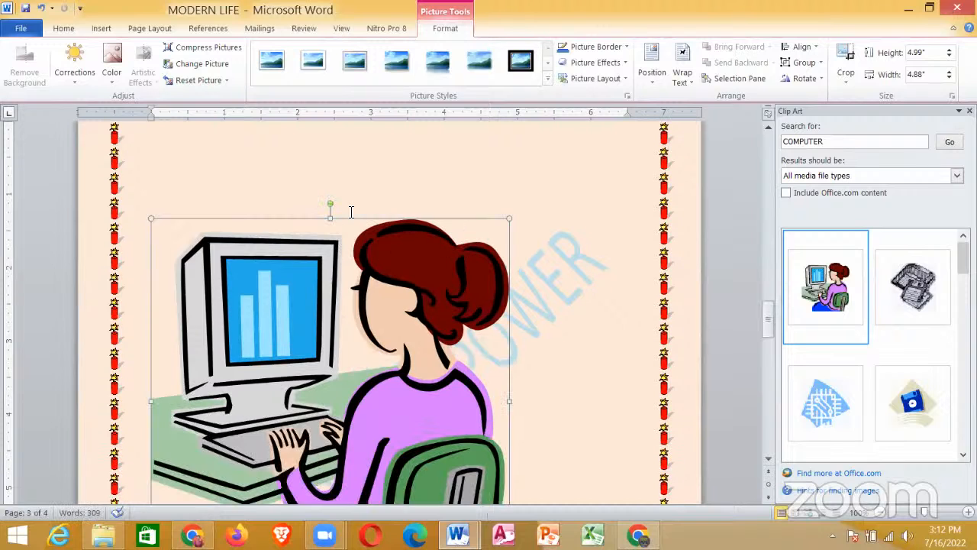
{"action": "left_click", "coordinate": [364, 177]}
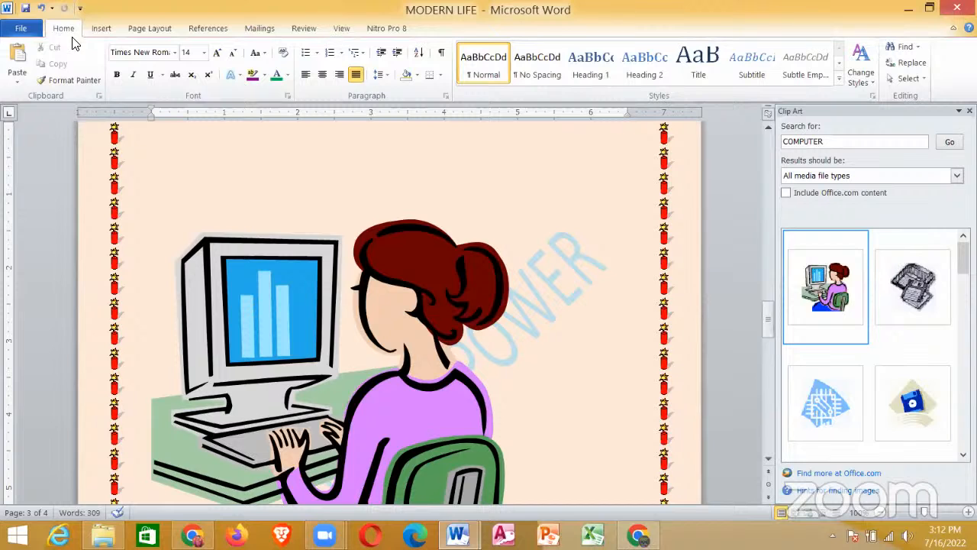
Step: Insert the picture file "me" from the Desktop above the computer clip art on page three
{"action": "left_click", "coordinate": [100, 31]}
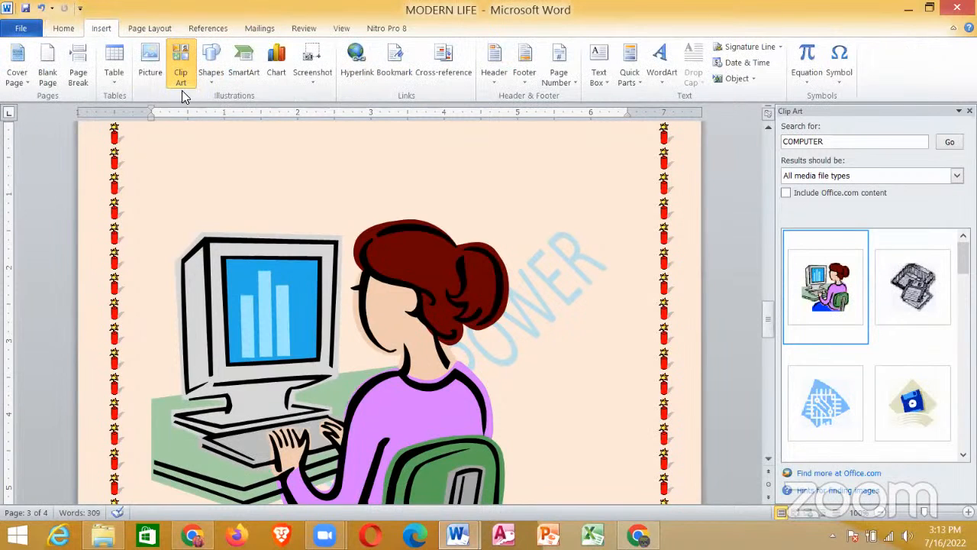
{"action": "left_click", "coordinate": [149, 64]}
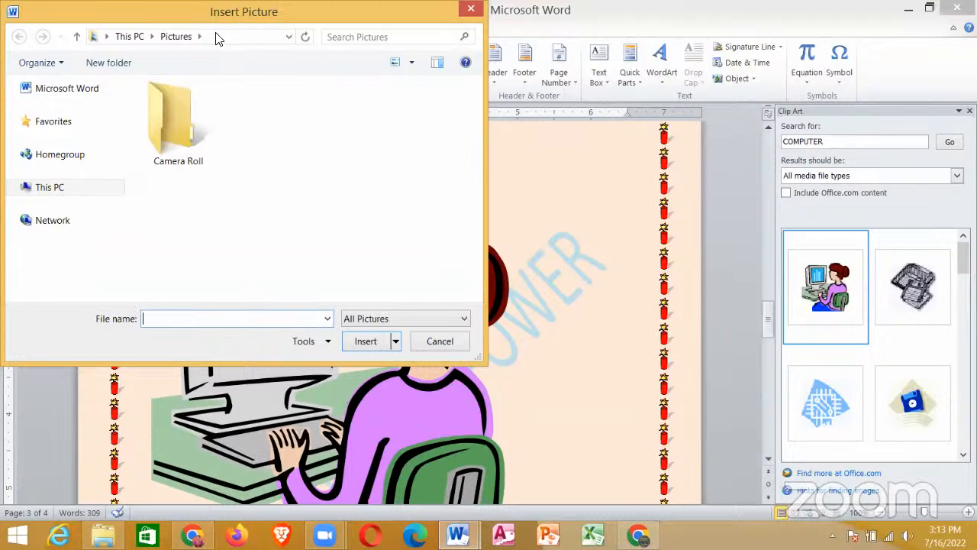
{"action": "left_click", "coordinate": [107, 38]}
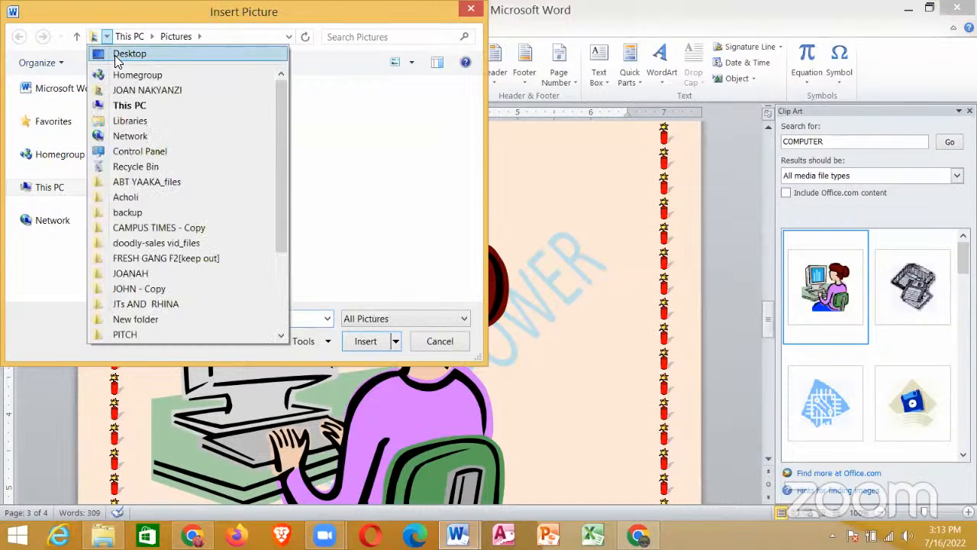
{"action": "left_click", "coordinate": [121, 53]}
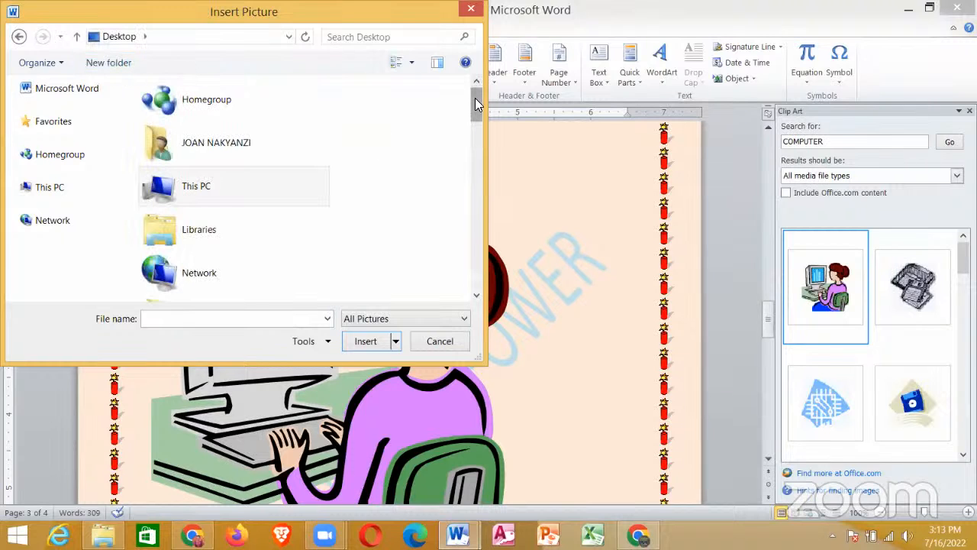
{"action": "left_click_drag", "start_coordinate": [475, 115], "coordinate": [466, 293]}
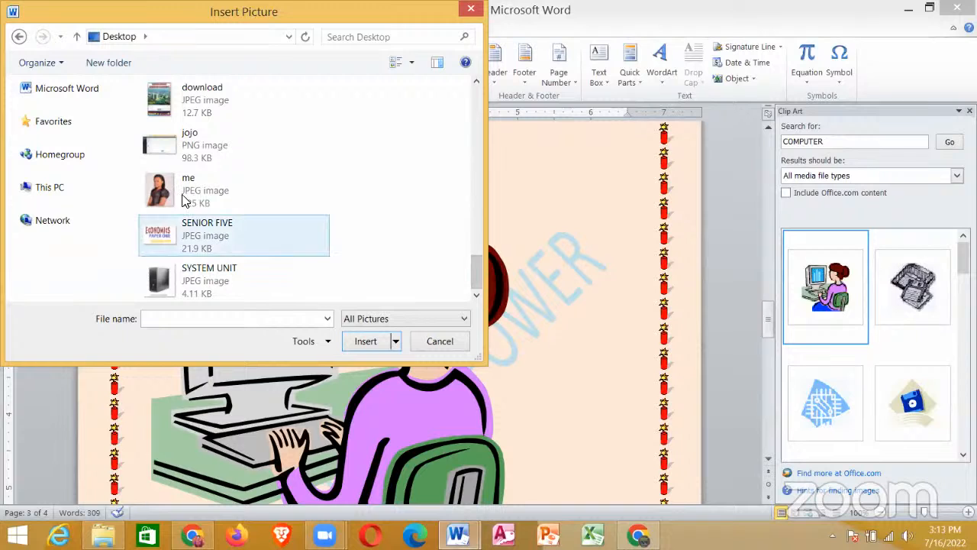
{"action": "left_click", "coordinate": [214, 196]}
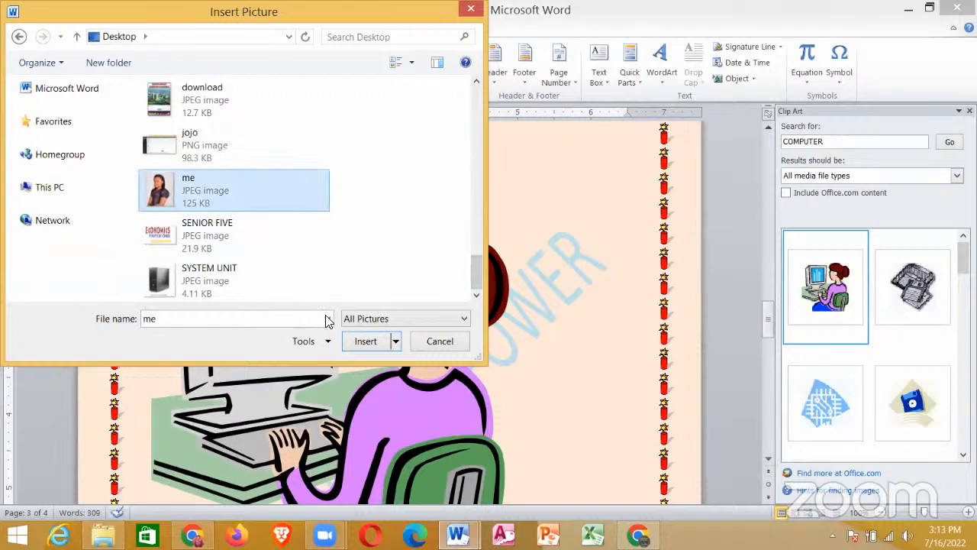
{"action": "left_click", "coordinate": [366, 342]}
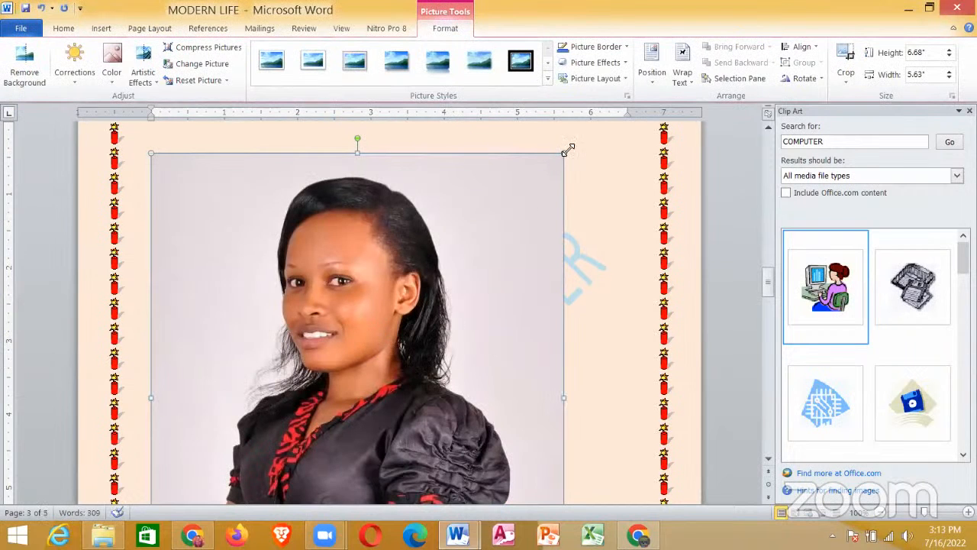
Step: Close the Clip Art pane and resize the inserted picture to about 6.81" high and 5.74" wide
{"action": "left_click_drag", "start_coordinate": [566, 150], "coordinate": [401, 378]}
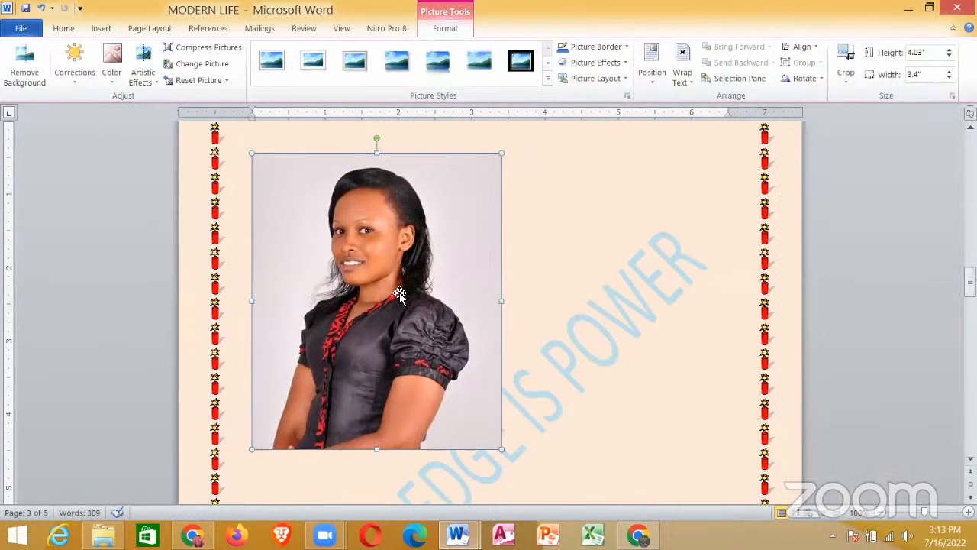
{"action": "left_click_drag", "start_coordinate": [444, 303], "coordinate": [509, 324]}
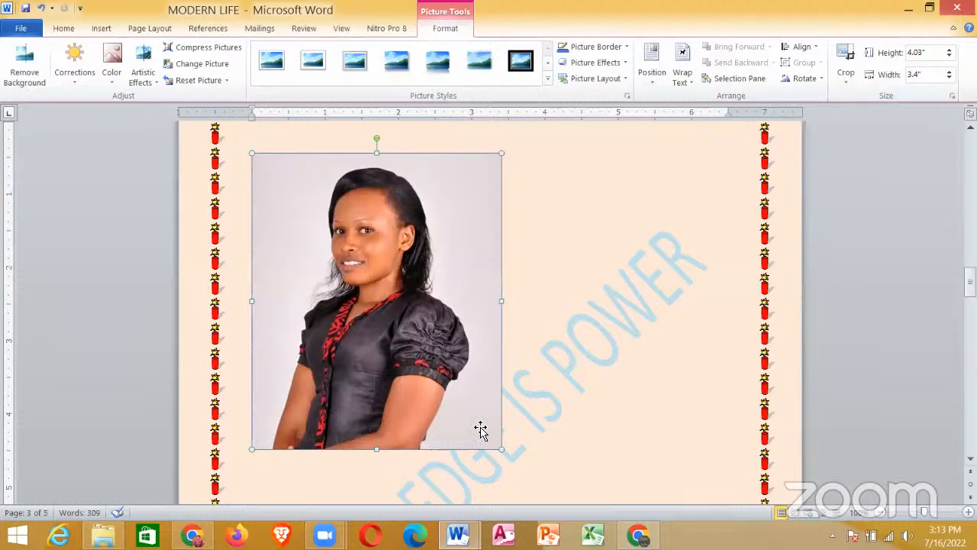
{"action": "left_click_drag", "start_coordinate": [578, 450], "coordinate": [674, 475]}
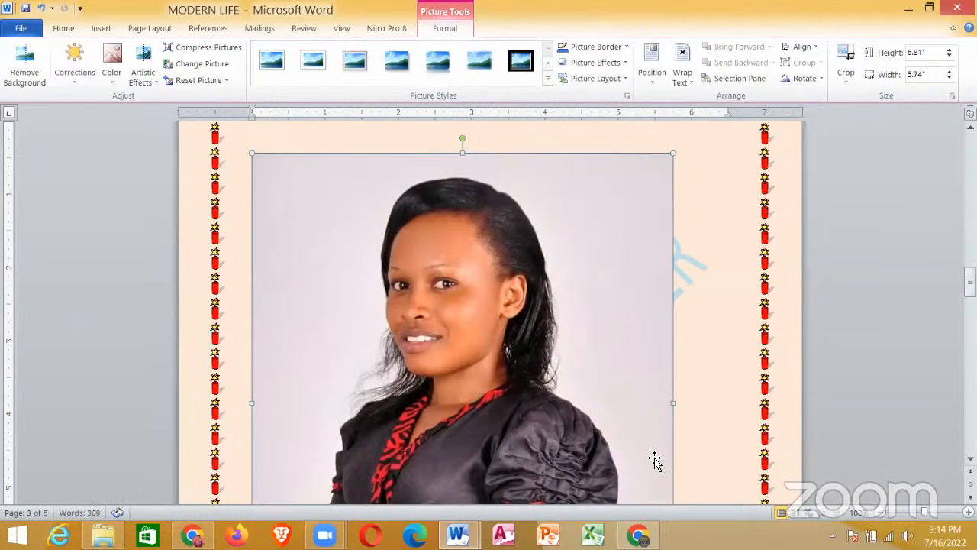
{"action": "left_click", "coordinate": [707, 344]}
{"action": "scroll", "coordinate": [448, 281], "scroll_direction": "down", "scroll_amount": 4}
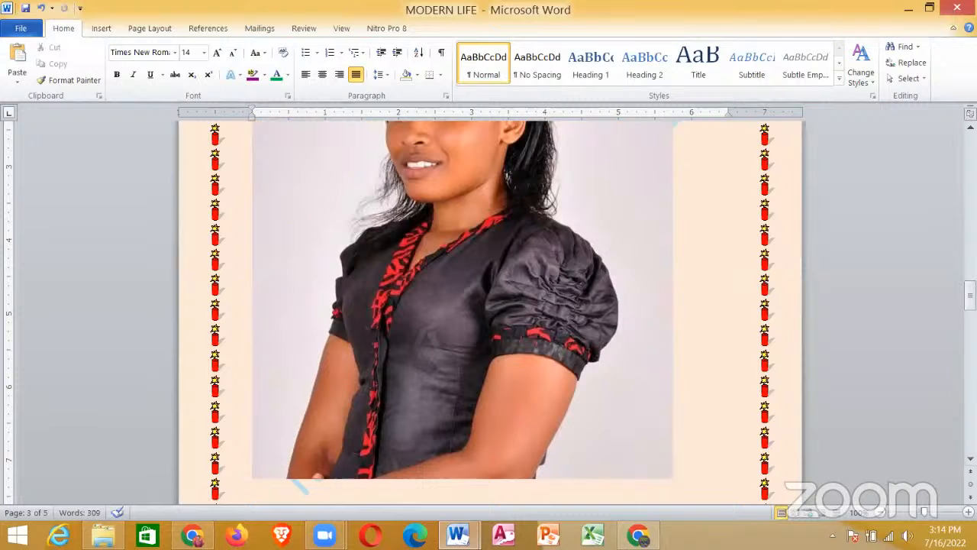
Step: Switch to the seminar document and check requirements viii and ix against the completed work
{"action": "left_click_drag", "start_coordinate": [970, 295], "coordinate": [970, 203]}
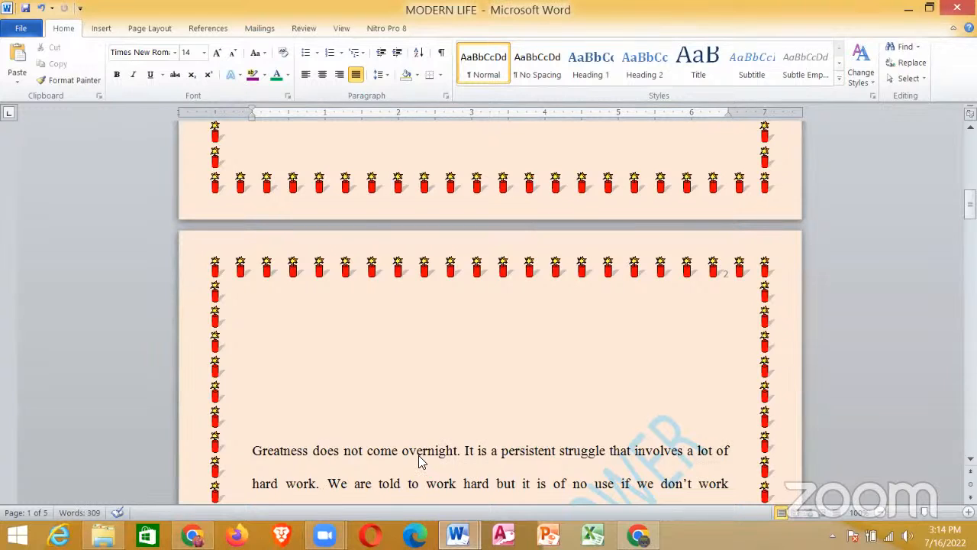
{"action": "key", "text": "alt+Tab"}
{"action": "left_click", "coordinate": [432, 429]}
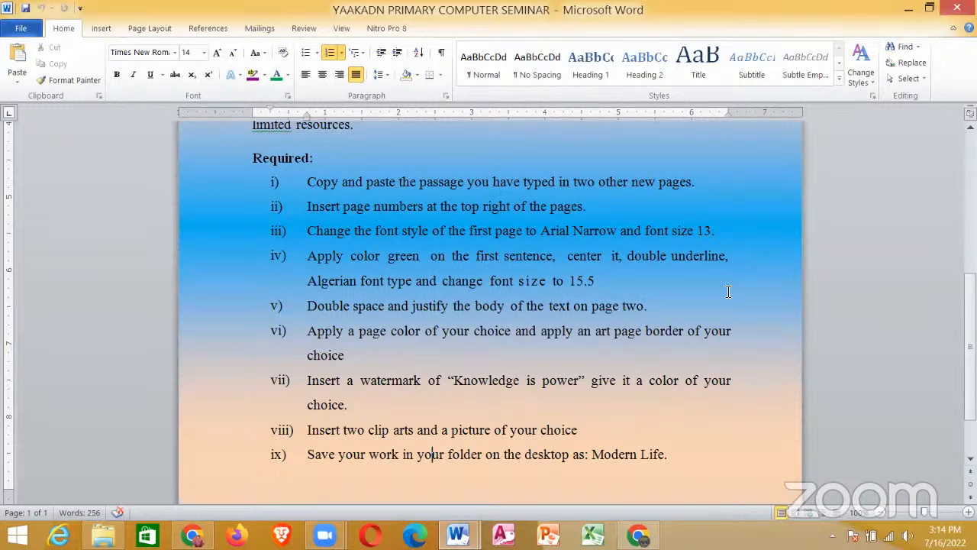
Step: Minimize the open windows and open the personal folder on the desktop that holds the MODERN LIFE file
{"action": "left_click", "coordinate": [907, 11]}
{"action": "left_click", "coordinate": [907, 11]}
{"action": "left_click", "coordinate": [907, 10]}
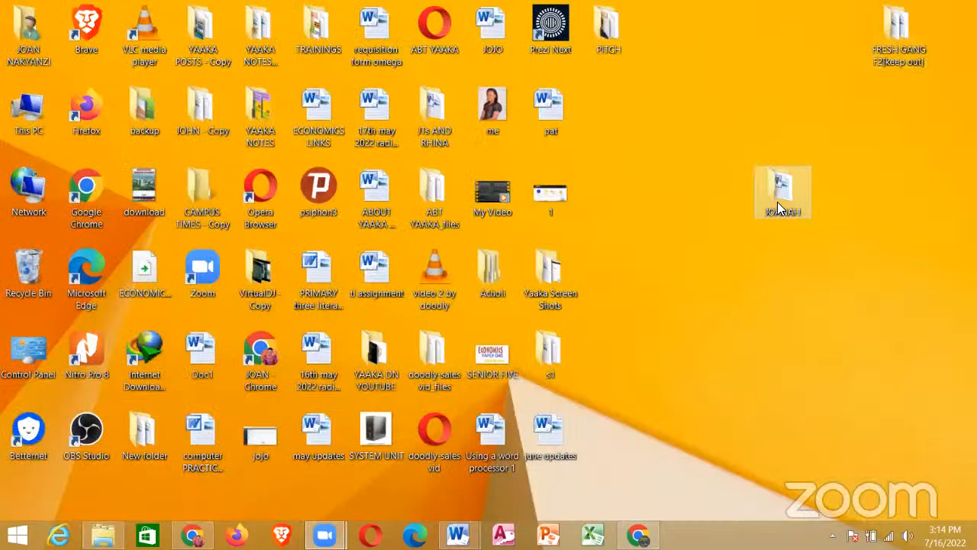
{"action": "left_click", "coordinate": [777, 202]}
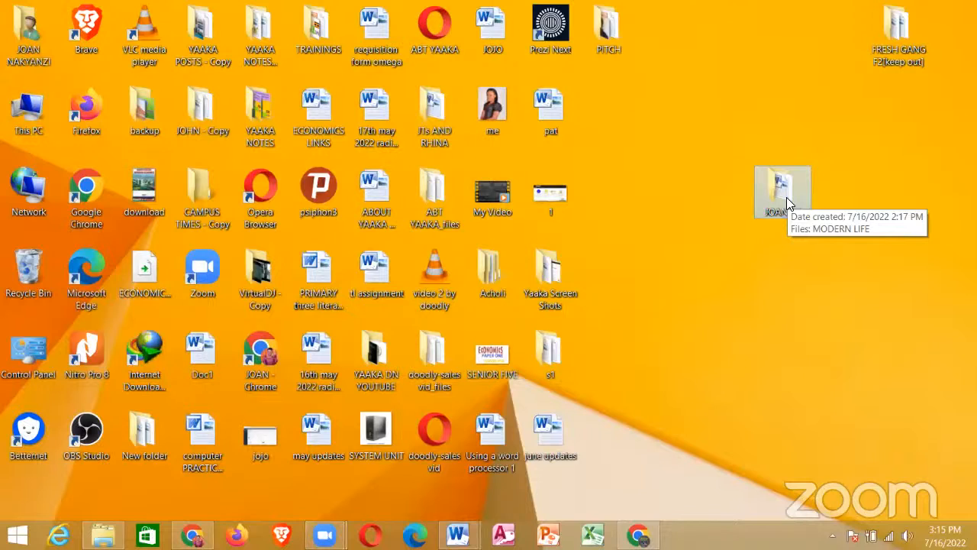
{"action": "double_click", "coordinate": [782, 191]}
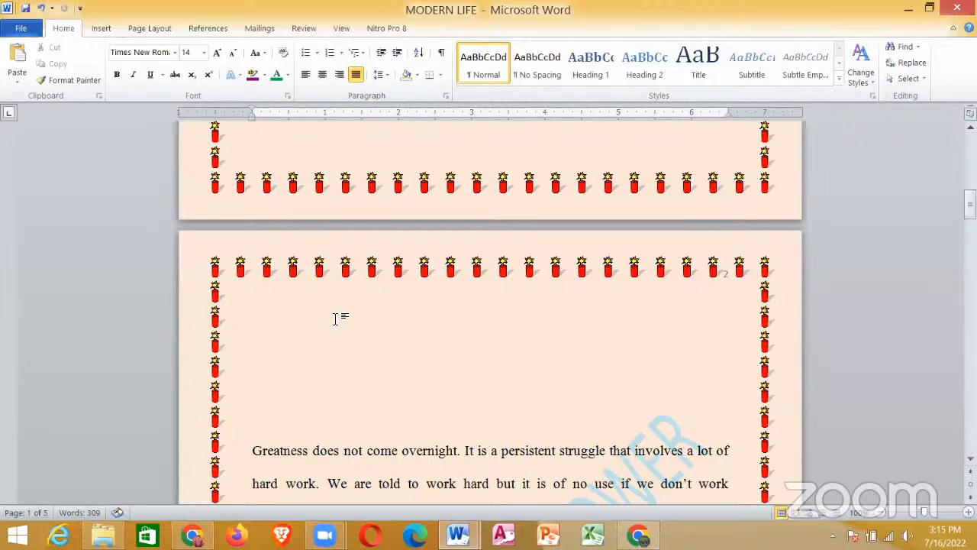
Step: Close the MODERN LIFE document with its changes saved and close the folder window
{"action": "left_click", "coordinate": [336, 319]}
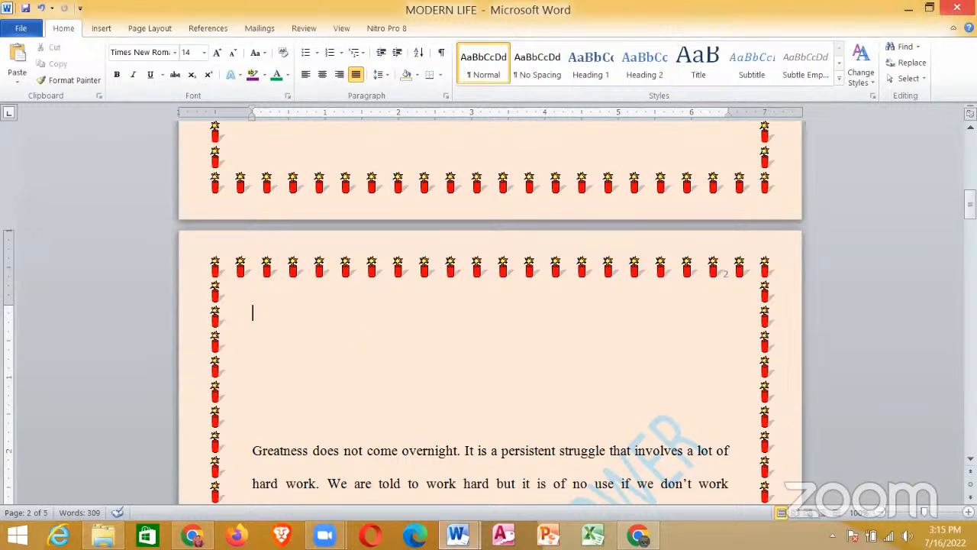
{"action": "left_click", "coordinate": [955, 8]}
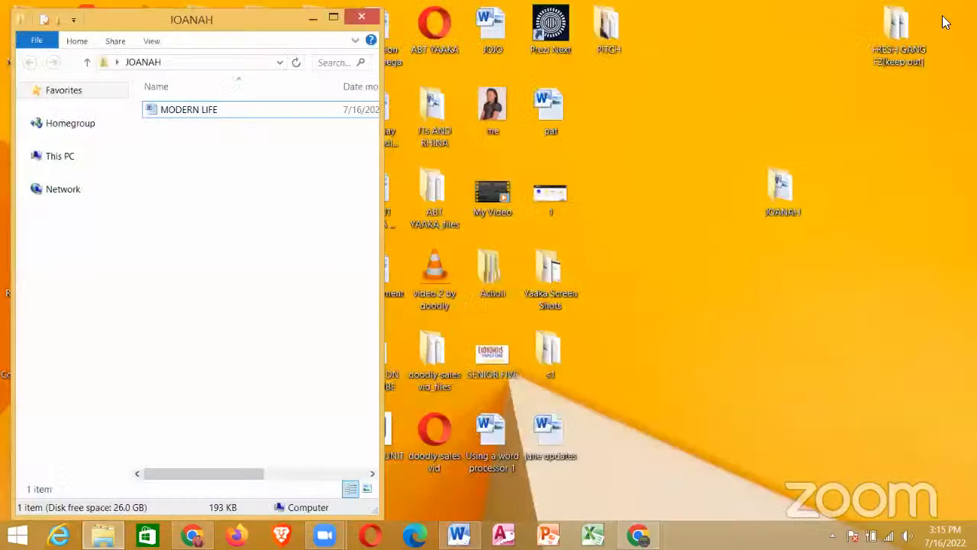
{"action": "left_click", "coordinate": [359, 18]}
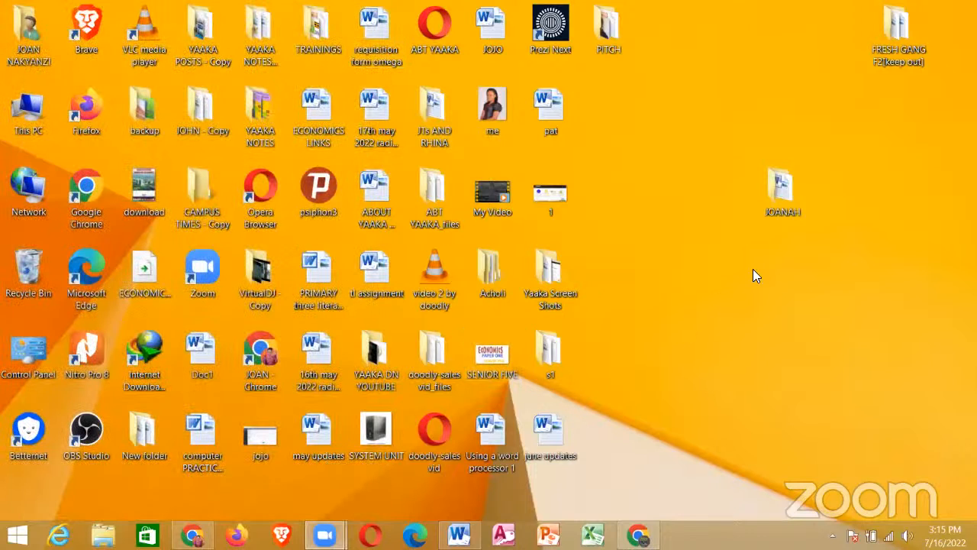
Step: Reopen the personal folder on the desktop, maximize its window and open the MODERN LIFE document from it
{"action": "double_click", "coordinate": [786, 192]}
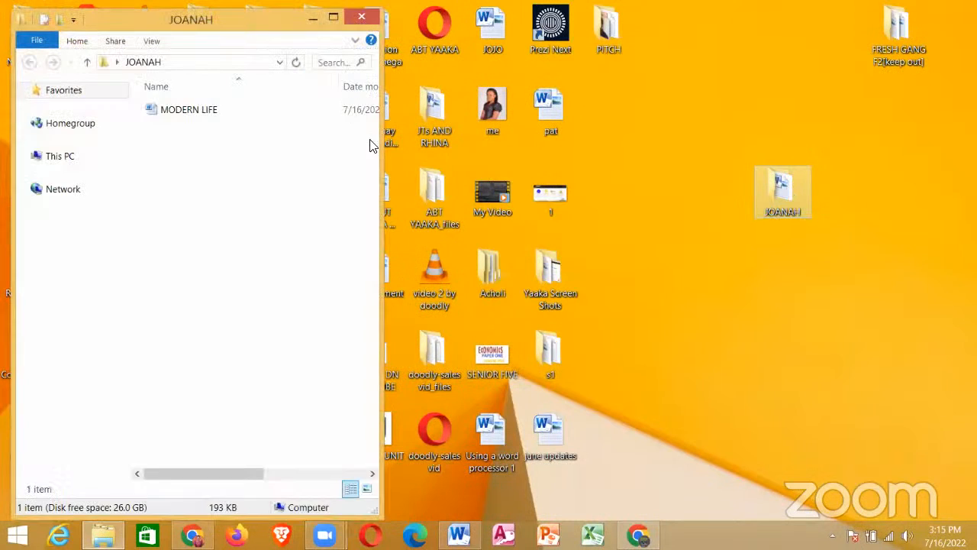
{"action": "left_click", "coordinate": [333, 16]}
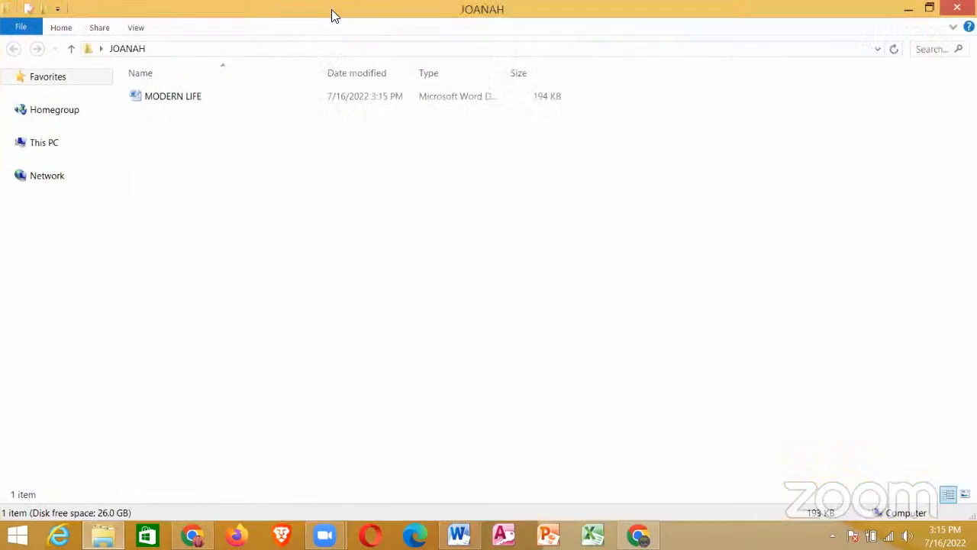
{"action": "left_click", "coordinate": [166, 99]}
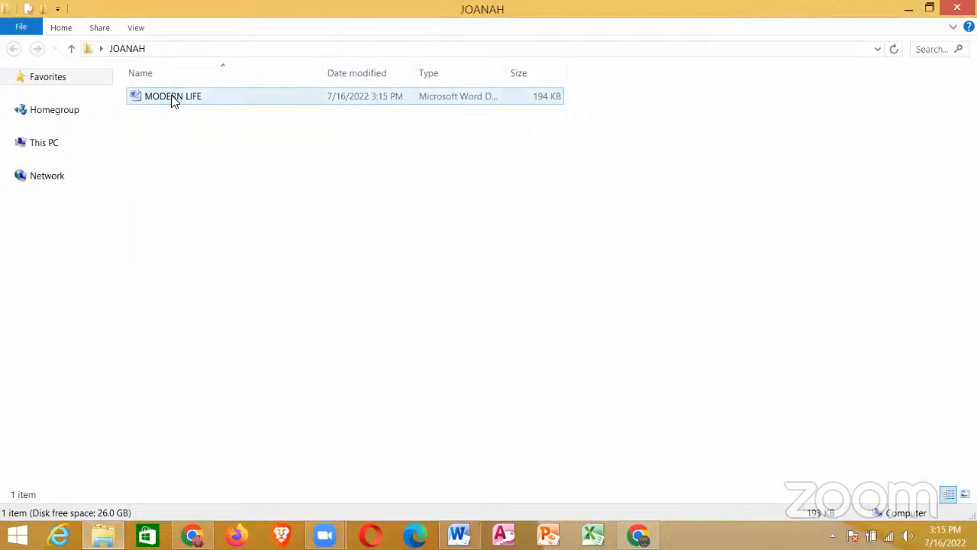
{"action": "left_click", "coordinate": [173, 101]}
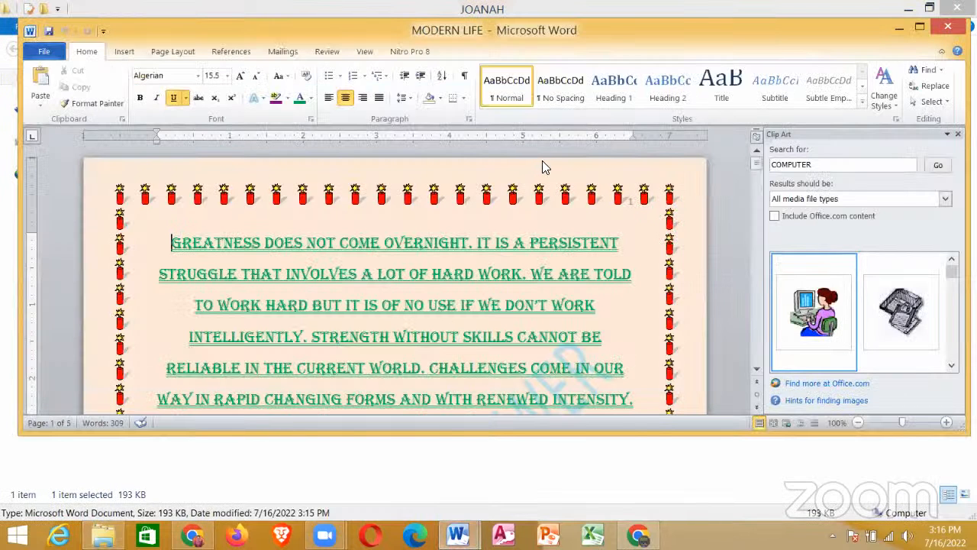
Step: Maximize the reopened MODERN LIFE document's window and close its Clip Art pane
{"action": "left_click", "coordinate": [922, 27]}
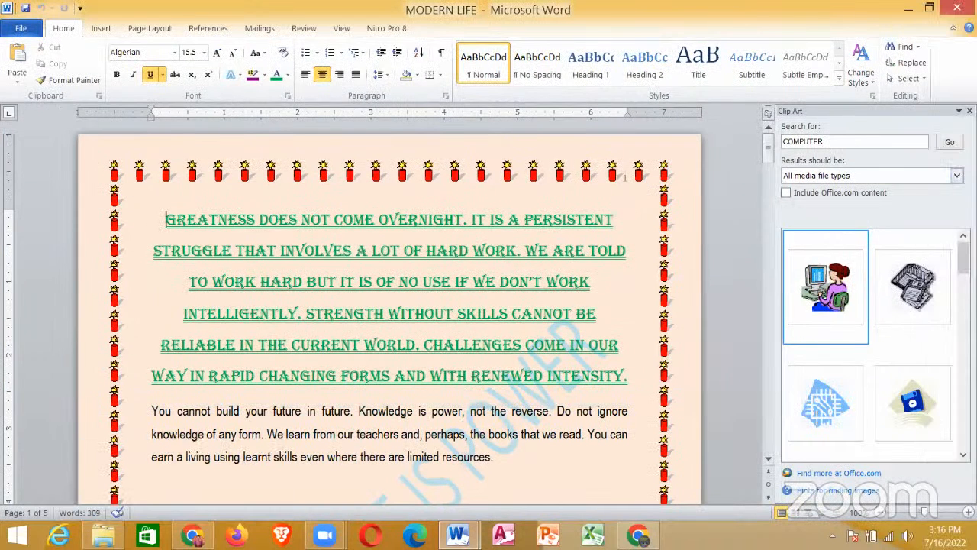
{"action": "left_click", "coordinate": [969, 111]}
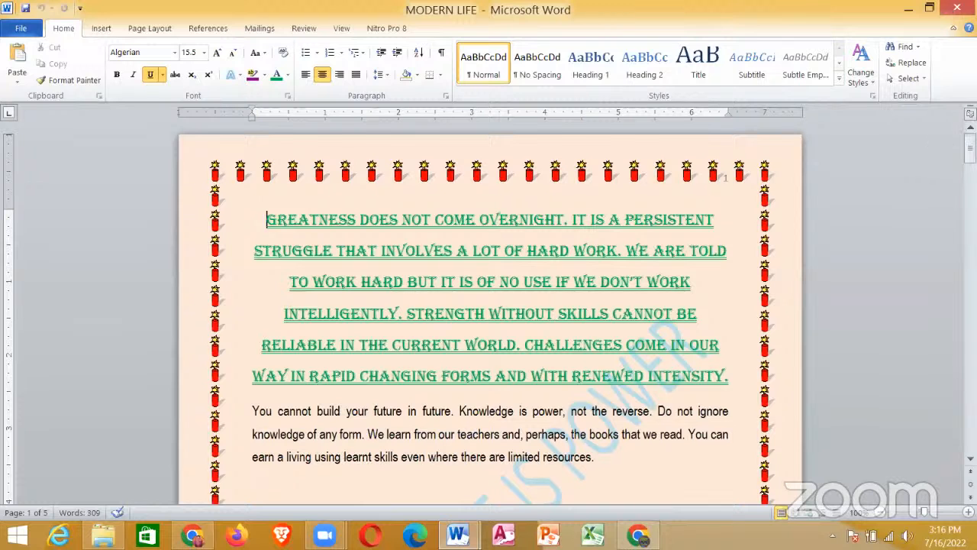
{"action": "mouse_move", "coordinate": [970, 149]}
{"action": "left_mouse_down"}
{"action": "mouse_move", "coordinate": [970, 433]}
{"action": "mouse_move", "coordinate": [970, 145]}
{"action": "left_mouse_up"}
{"action": "left_click", "coordinate": [466, 250]}
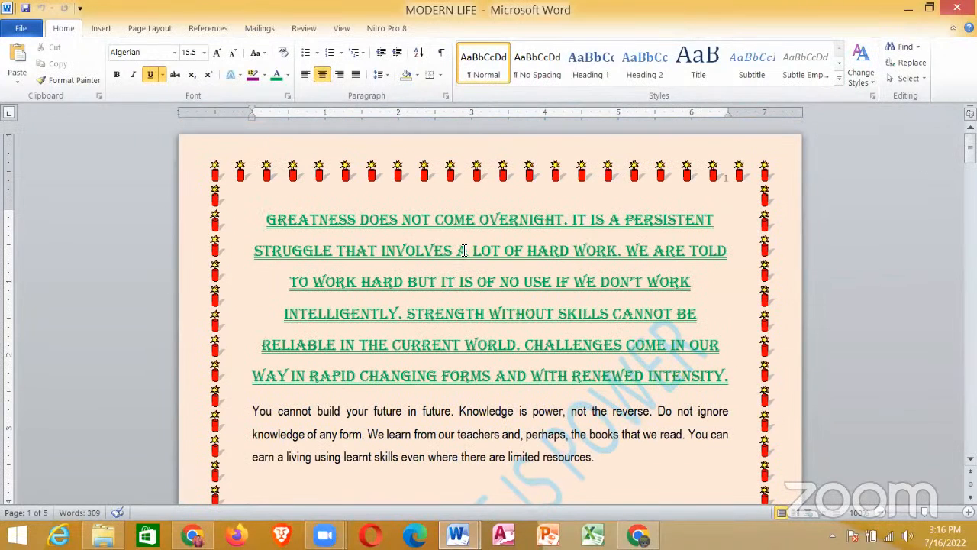